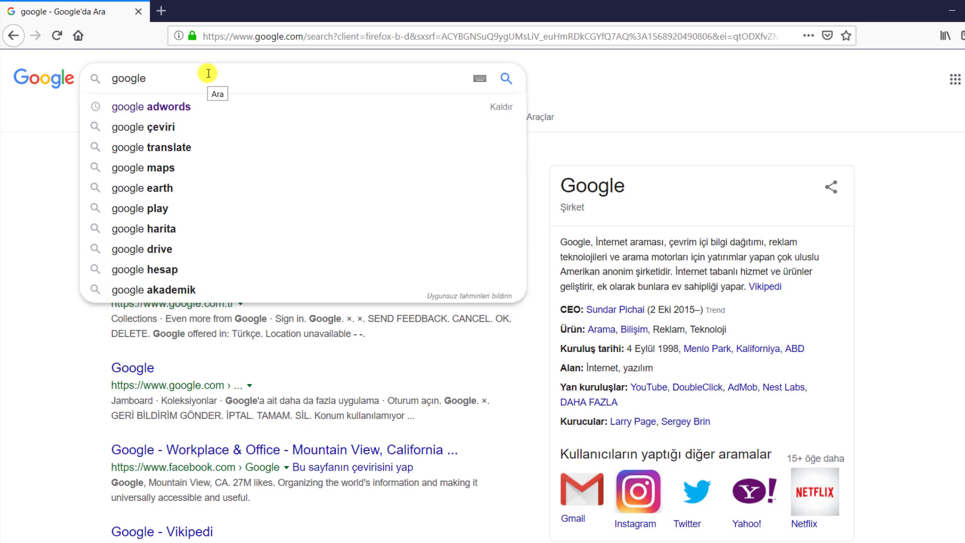
Step: Open the Google Ads site from the Google search, go to sign-in, and start a new Google Ads account
click(300, 176)
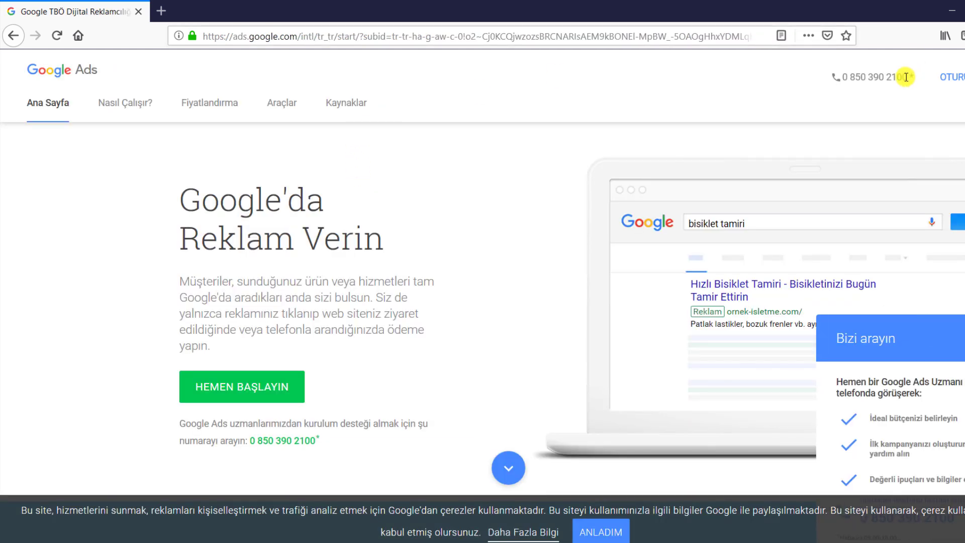
click(962, 76)
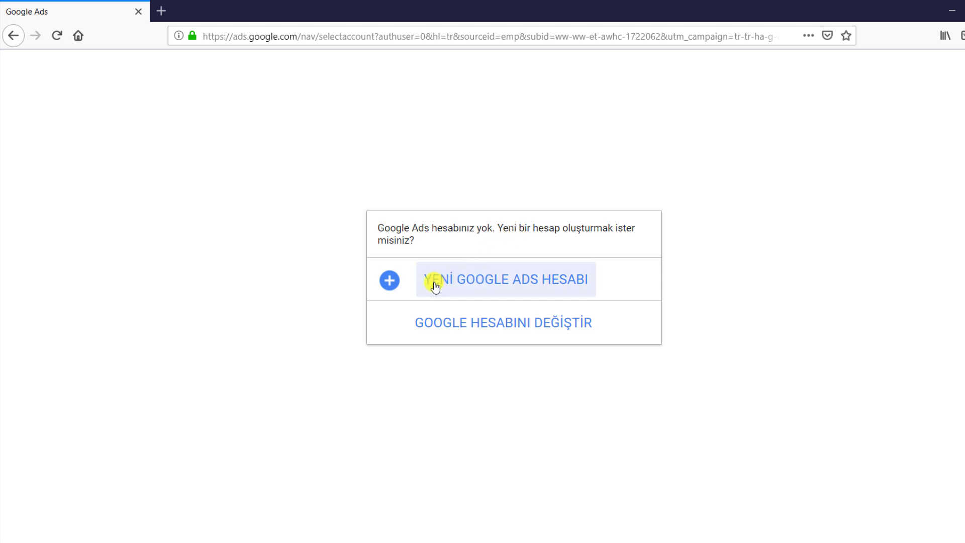
click(524, 284)
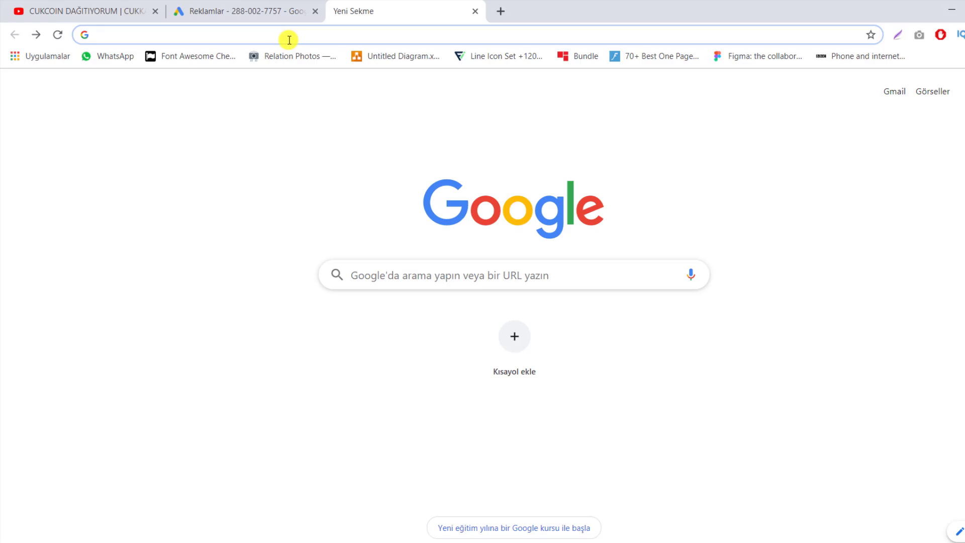
Step: Search Google for "youtube video reklam" and open the YouTube advertising site
text(youtube video reklam)
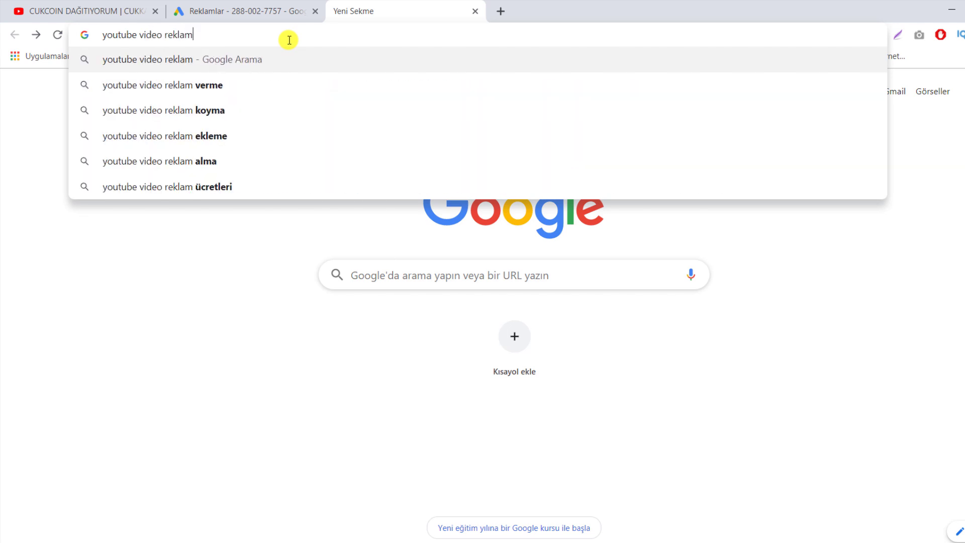
key(Return)
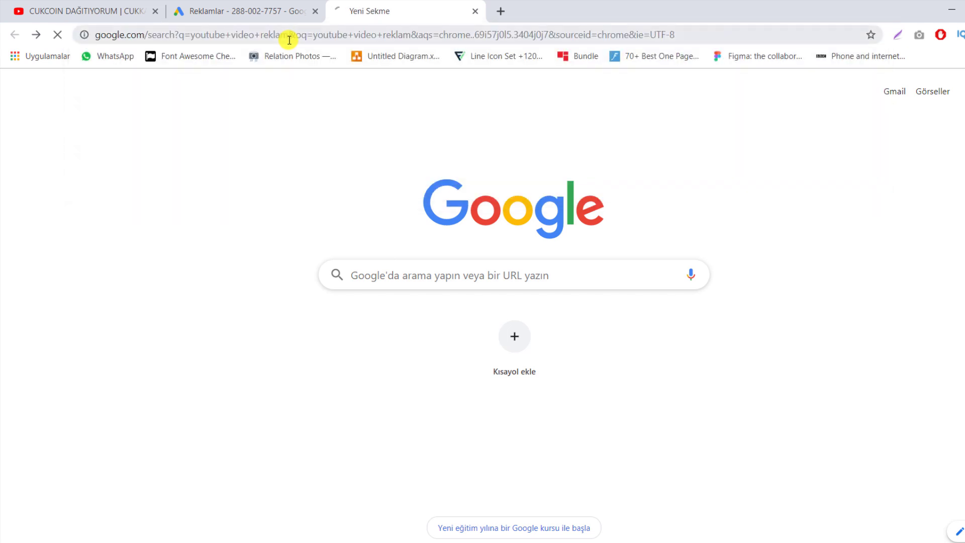
click(235, 97)
click(840, 249)
click(259, 195)
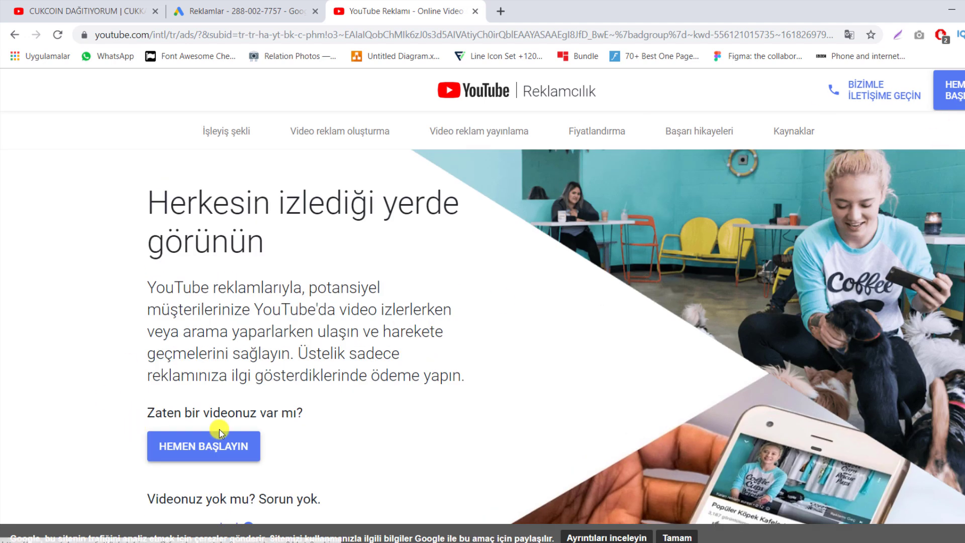
Step: Start the YouTube ad signup for an existing video and continue to video campaign creation in Google Ads
click(228, 446)
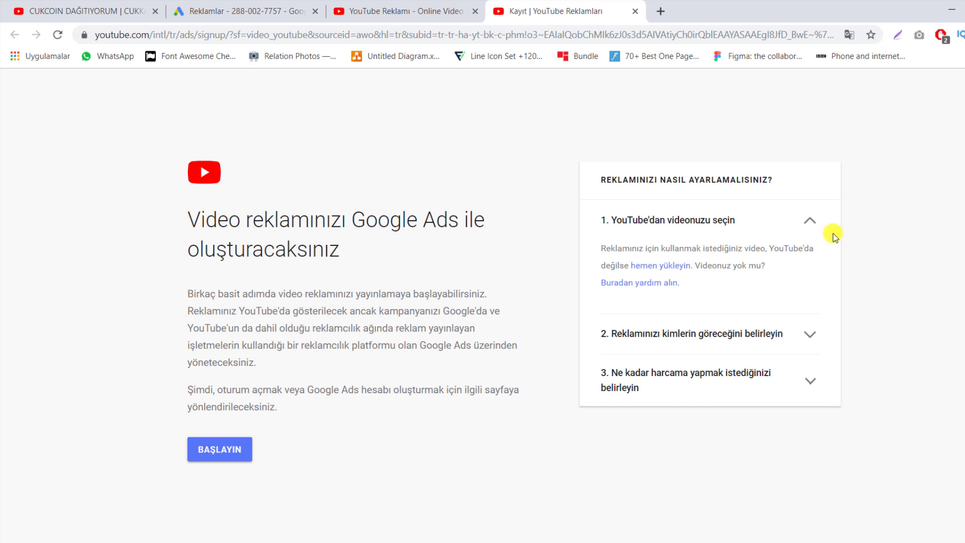
click(811, 222)
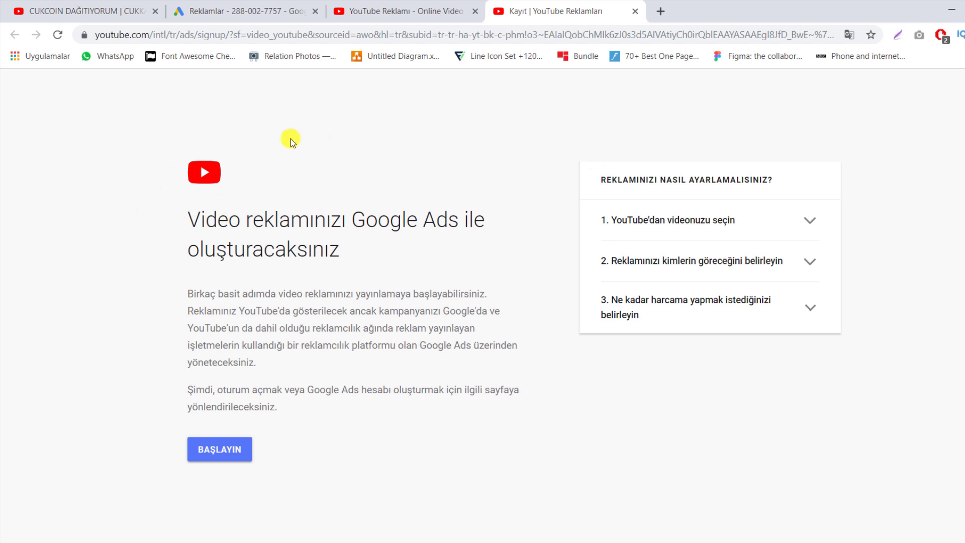
click(220, 459)
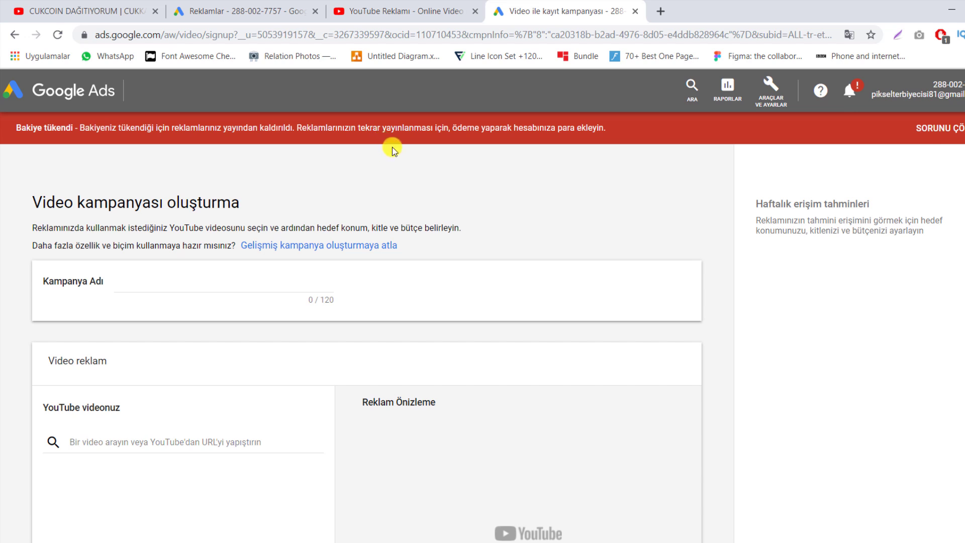
Step: Dismiss the depleted-balance alert and name the video campaign "Makale"
click(958, 128)
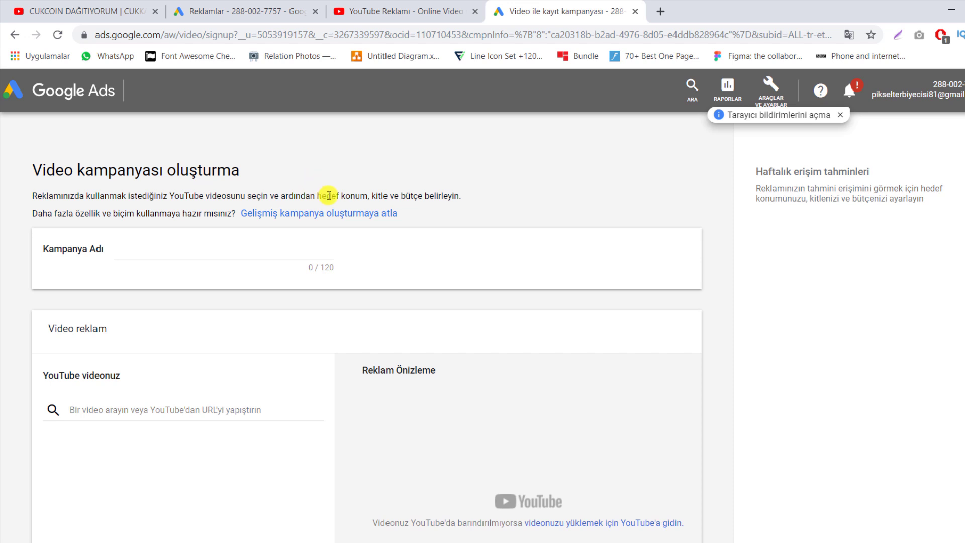
scroll(334, 200, down, 5)
scroll(334, 200, up, 5)
click(165, 250)
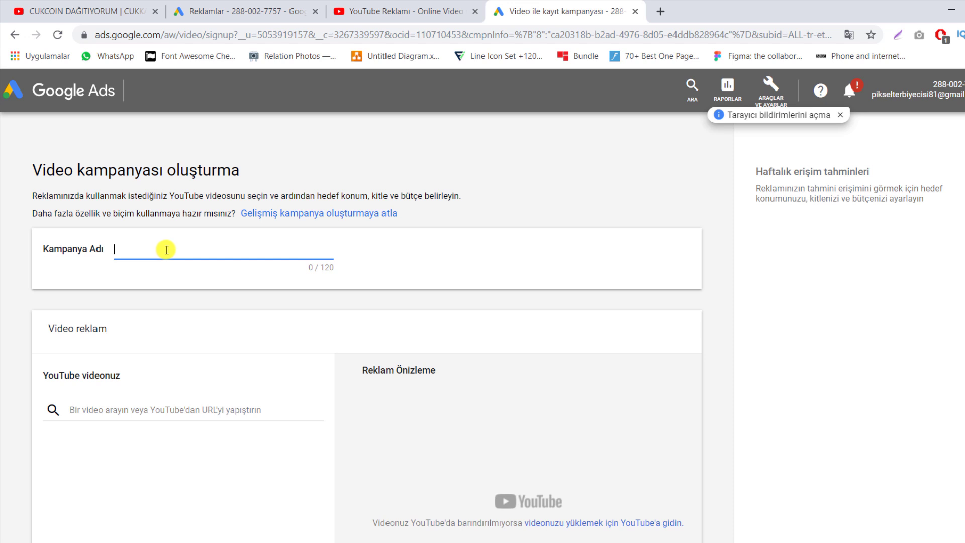
text(Makale)
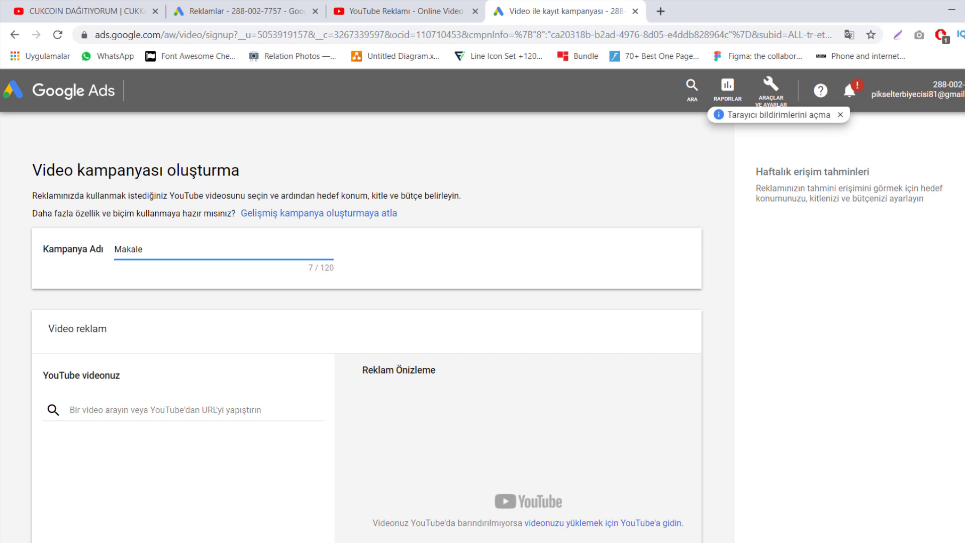
Step: Search for the ad video by the channel owner's name and select the "MAKALE YAZARAK İNTERNETTEN PARA..." video
scroll(933, 195, down, 1)
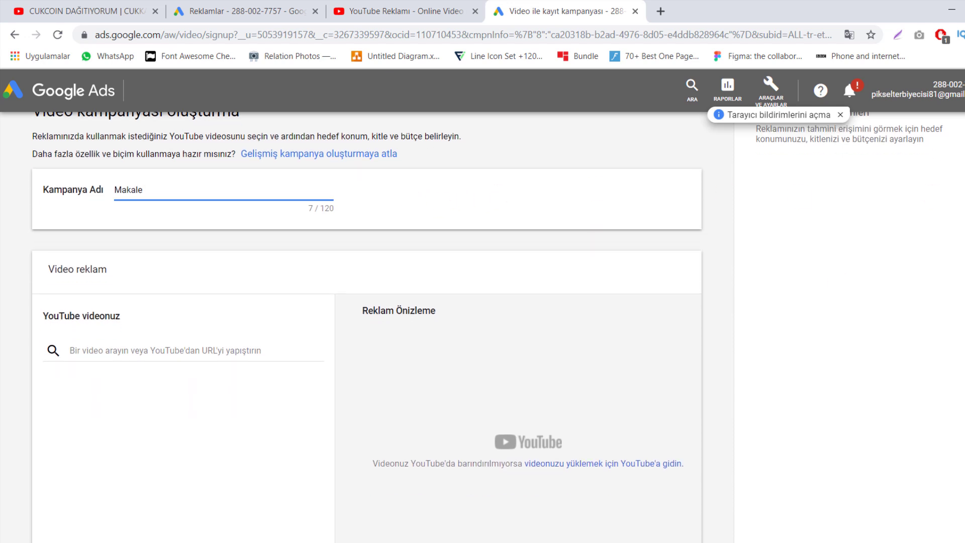
scroll(190, 276, down, 1)
click(189, 281)
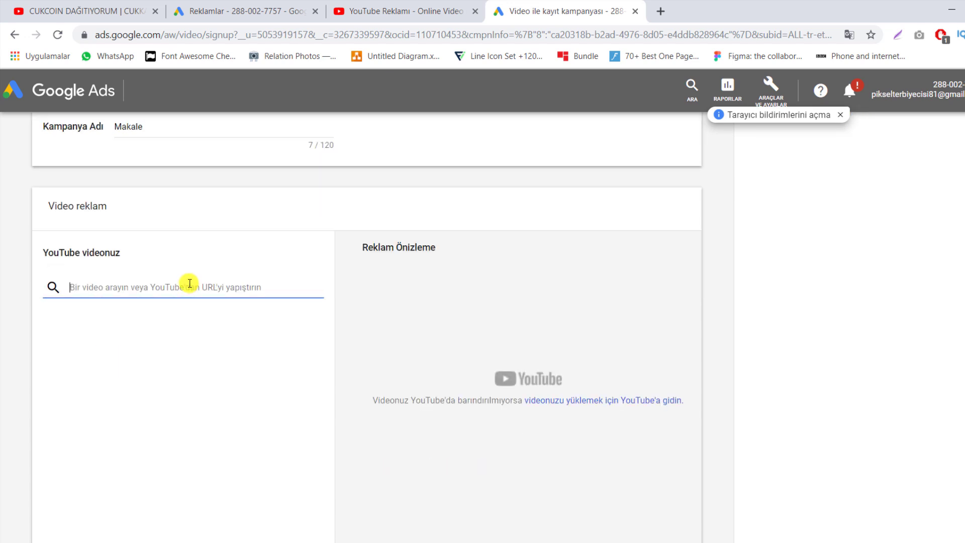
text(serdar sezer)
scroll(171, 360, down, 4)
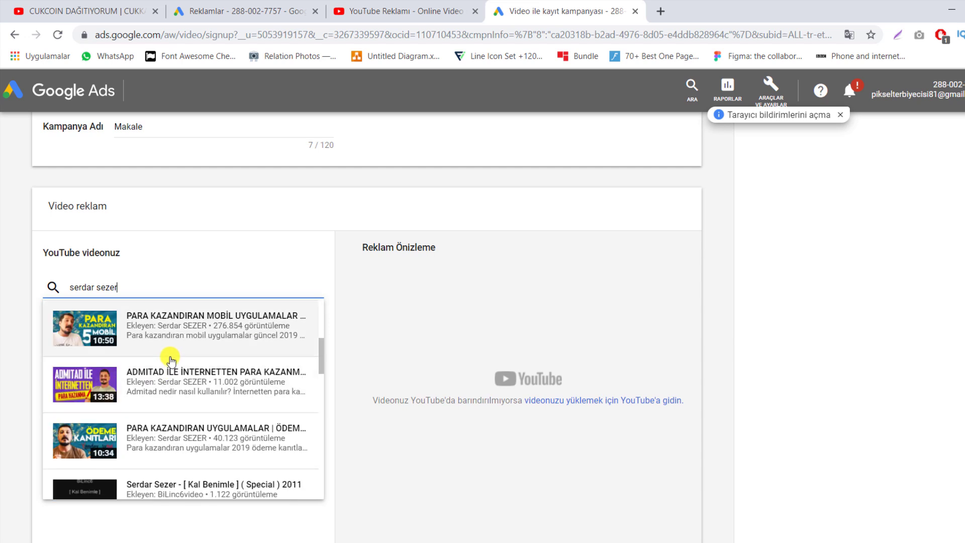
scroll(176, 382, down, 4)
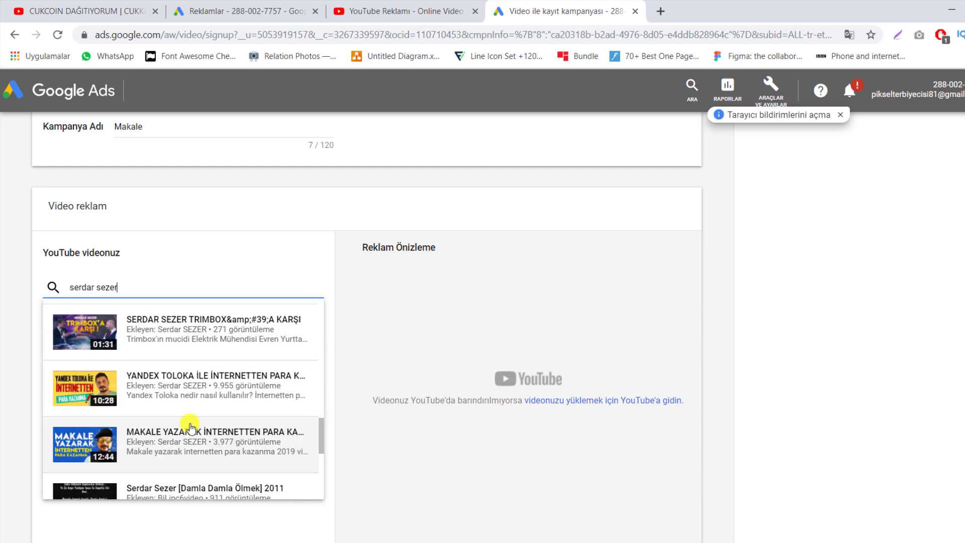
click(232, 440)
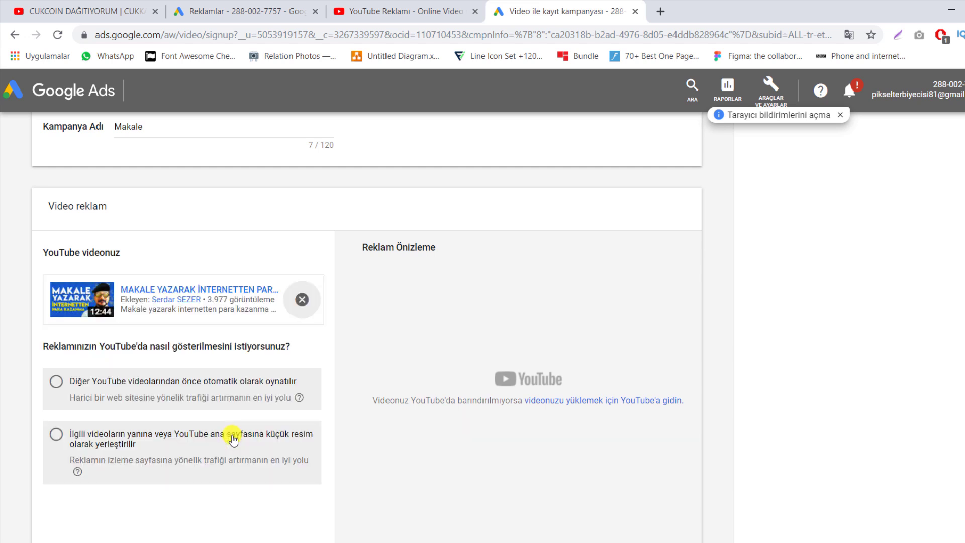
Step: Try autoplay before other YouTube videos as the ad placement and compare its preview with the thumbnail placement
scroll(267, 287, down, 2)
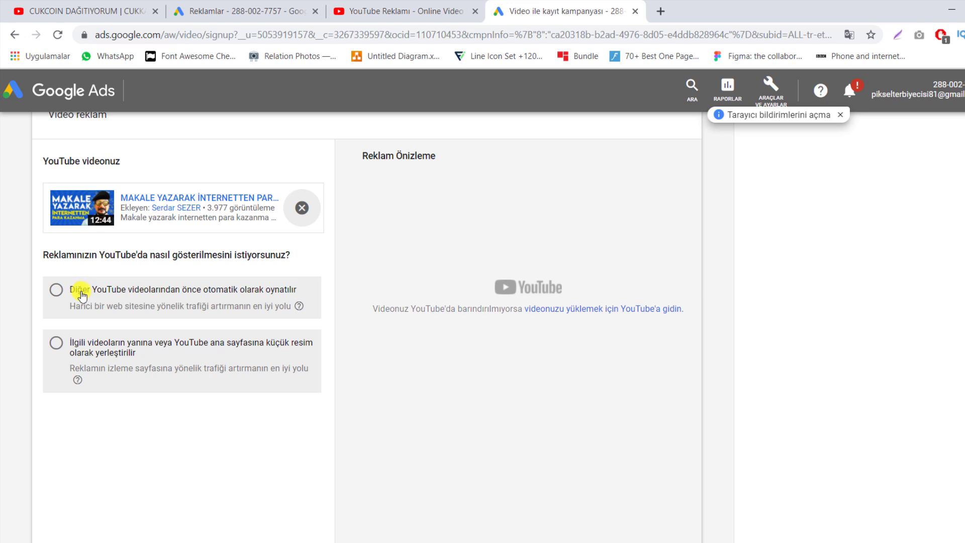
click(58, 290)
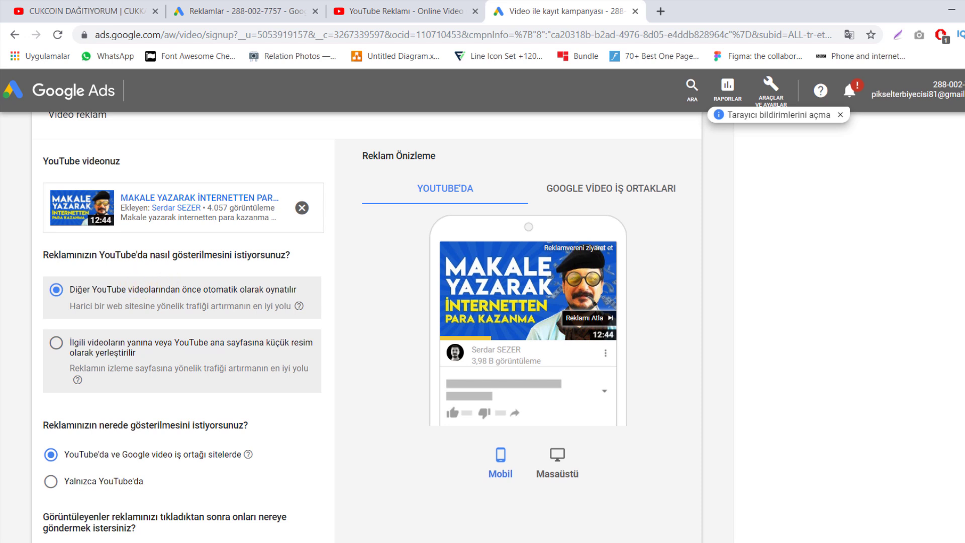
scroll(176, 301, down, 2)
scroll(191, 318, up, 5)
scroll(191, 318, down, 5)
scroll(191, 317, up, 1)
scroll(82, 356, up, 1)
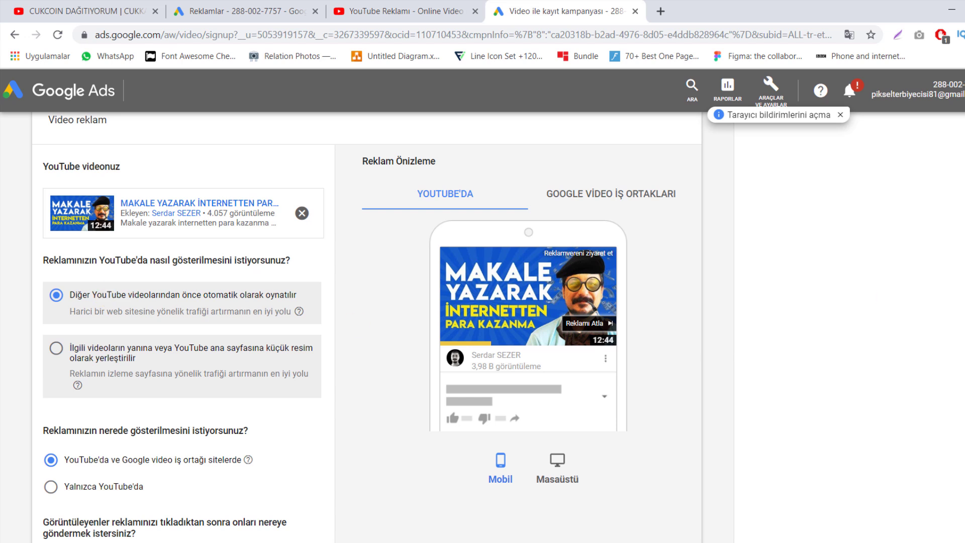
scroll(367, 326, down, 1)
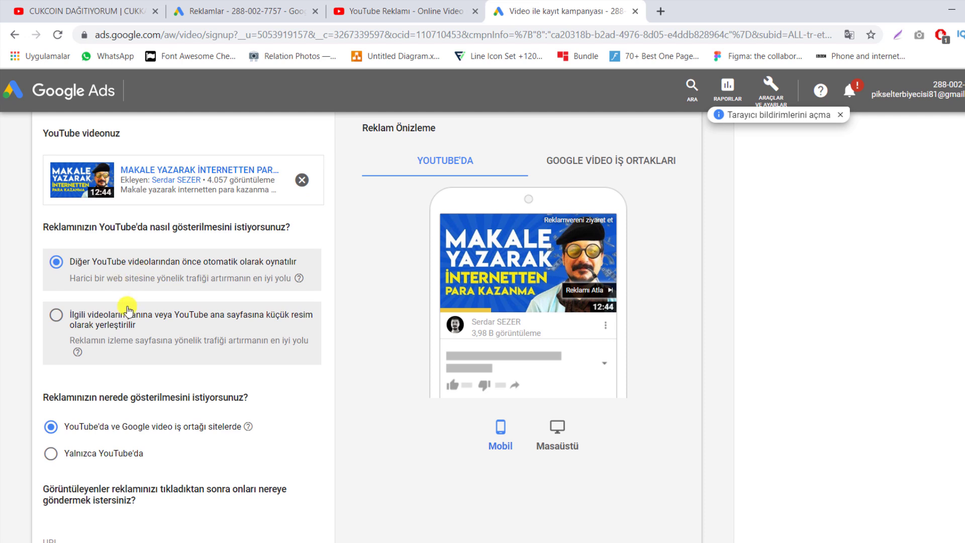
click(92, 322)
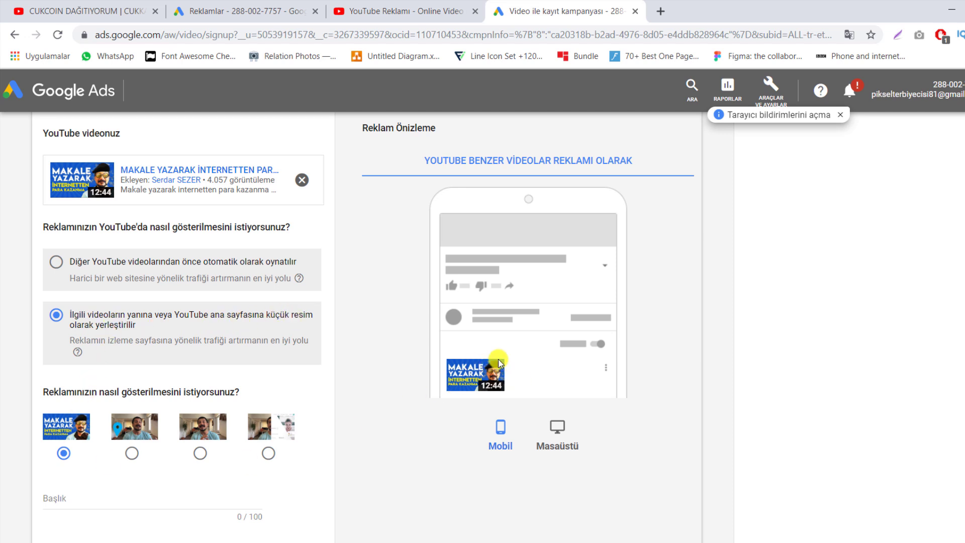
key(Up)
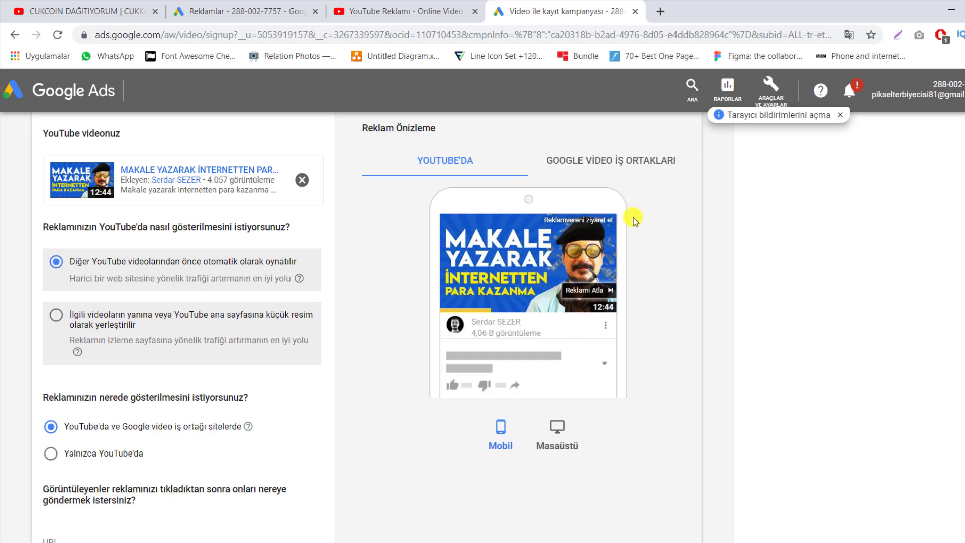
Step: Place the ad as a thumbnail beside related videos or on the YouTube home page, checking desktop and mobile previews
click(102, 316)
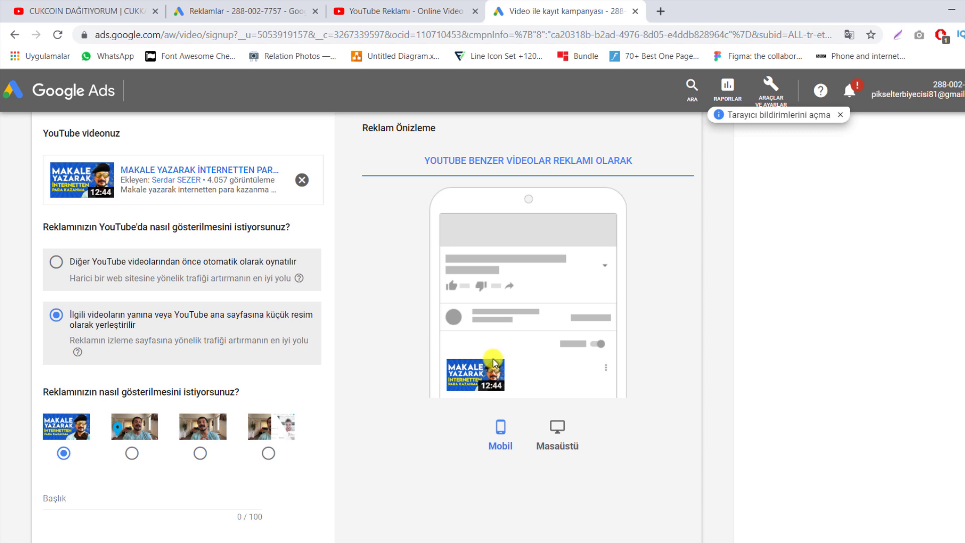
scroll(486, 360, down, 2)
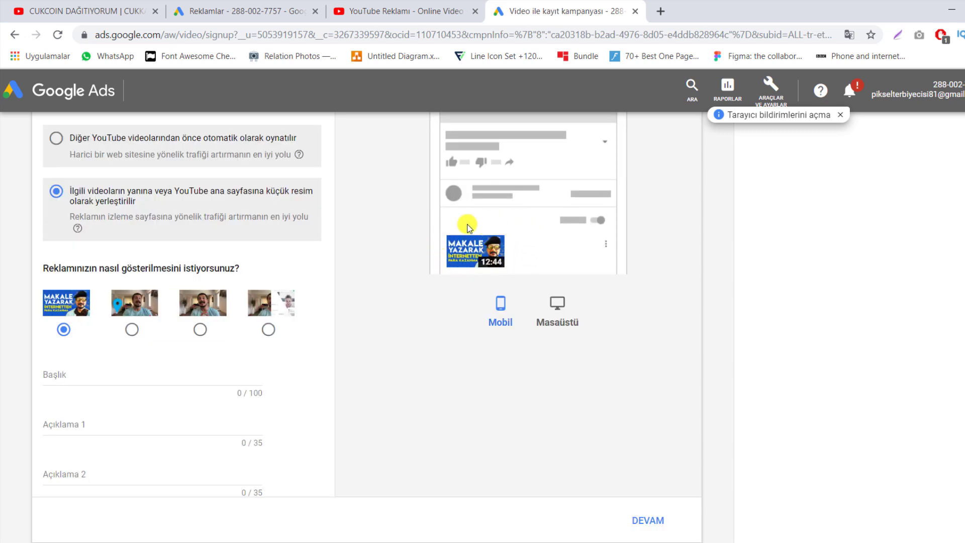
click(561, 303)
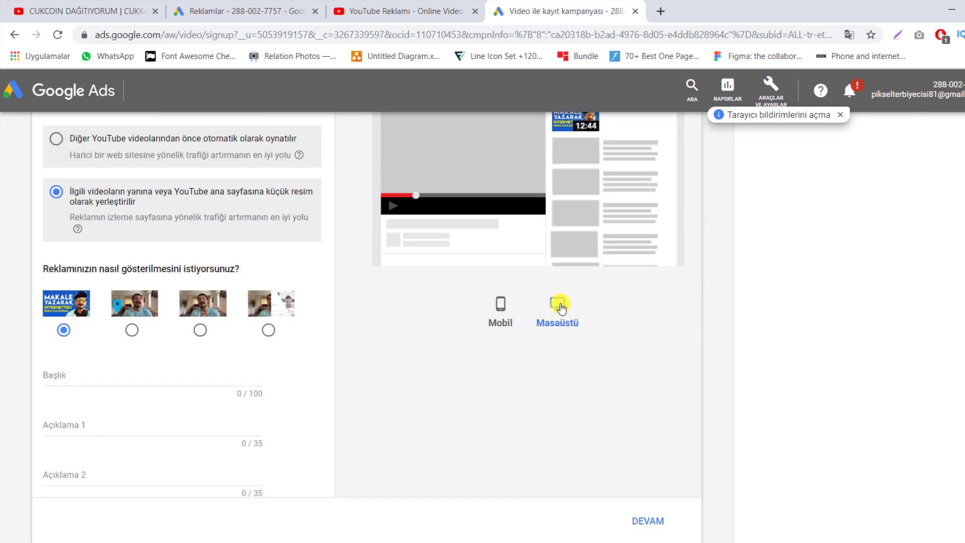
click(501, 303)
scroll(639, 334, down, 5)
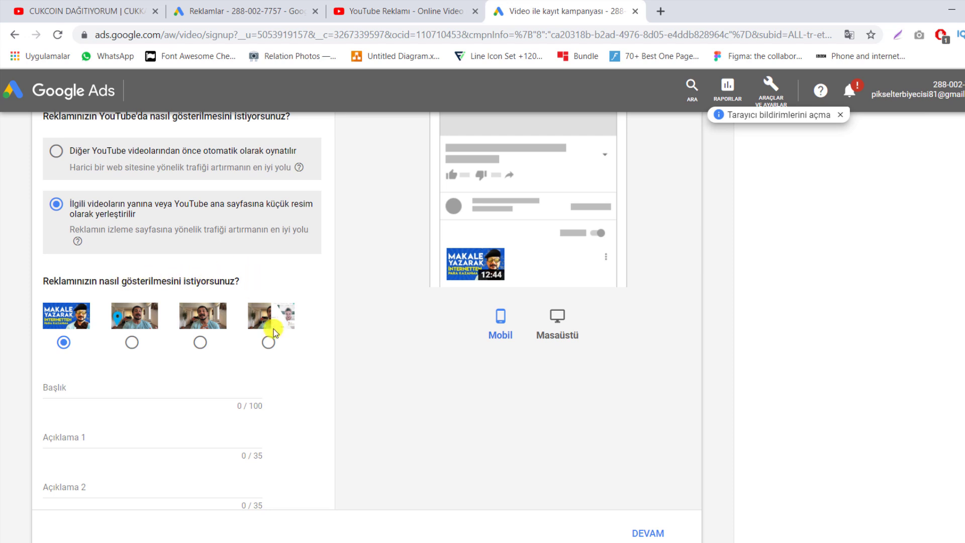
Step: Try the three alternative ad thumbnails, then reselect the first one with the "MAKALE YAZARAK" artwork
click(267, 343)
click(201, 342)
click(132, 343)
click(64, 343)
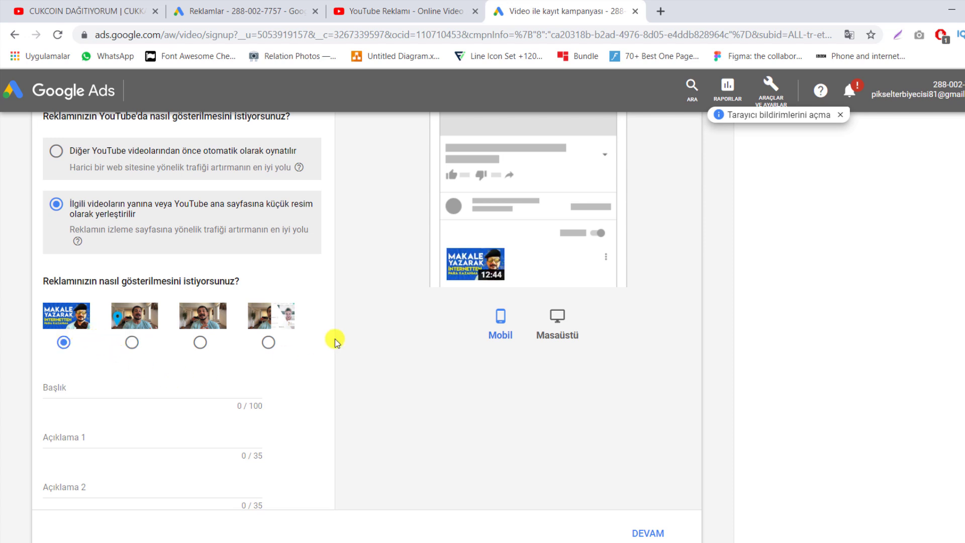
Step: Enter "MAKALE YAZ PARA KAZAN" as the ad title and check the mobile ad preview
scroll(334, 336, down, 5)
scroll(334, 335, up, 4)
click(127, 303)
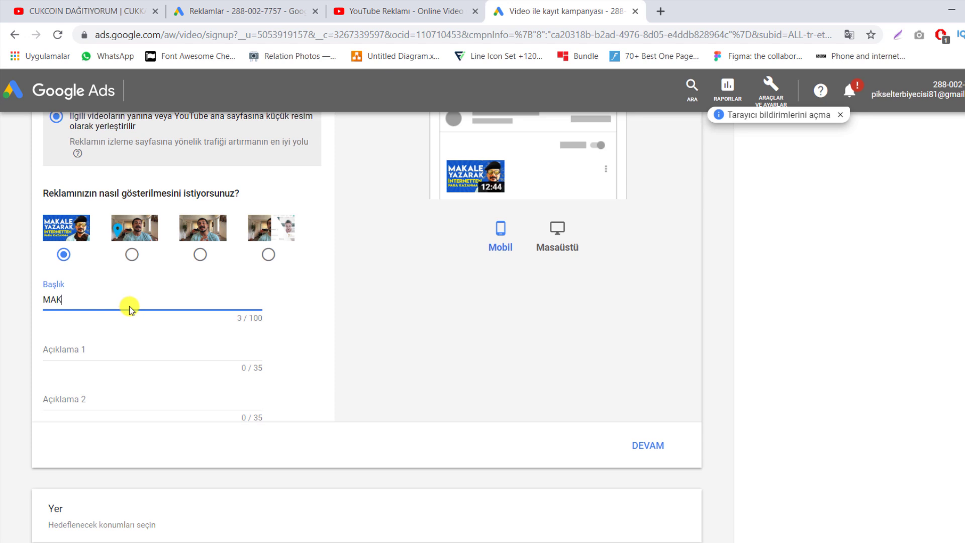
text(MAKALE YAZ PARA KAZAN)
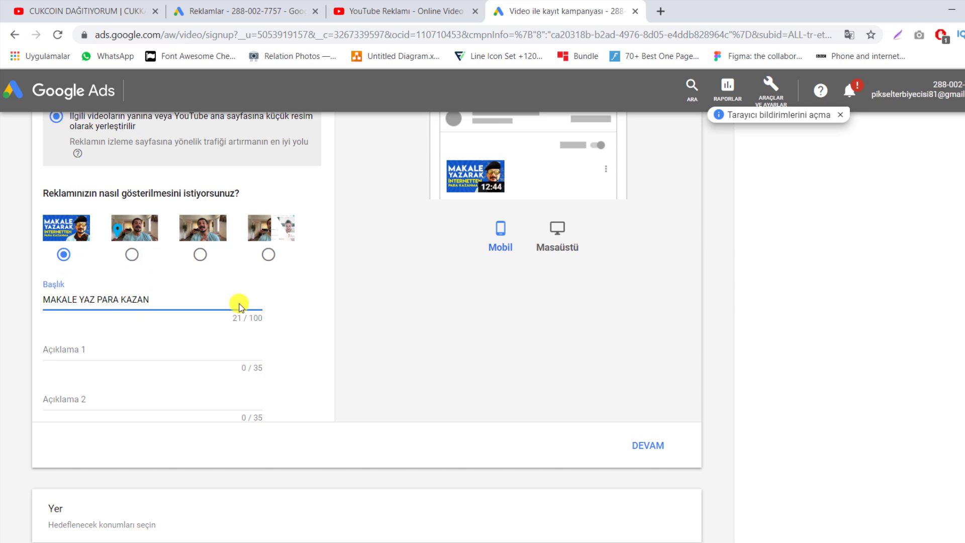
click(435, 292)
scroll(262, 315, up, 6)
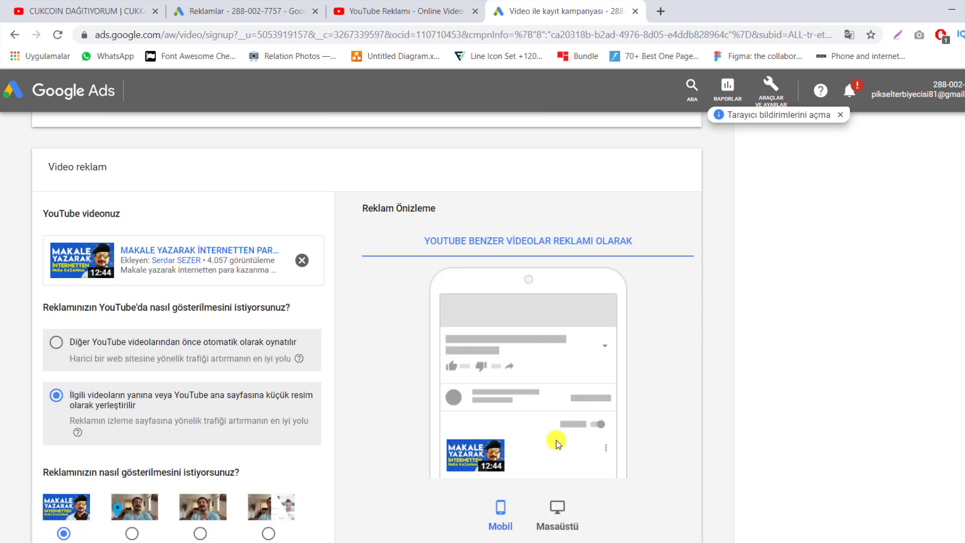
scroll(958, 167, down, 1)
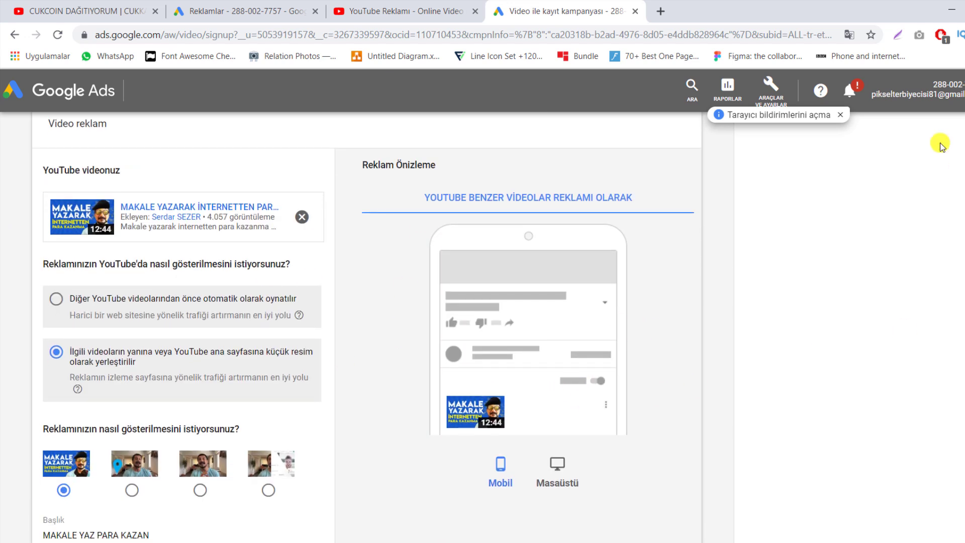
Step: Pause AdBlock on all sites and reload the campaign setup page
click(941, 35)
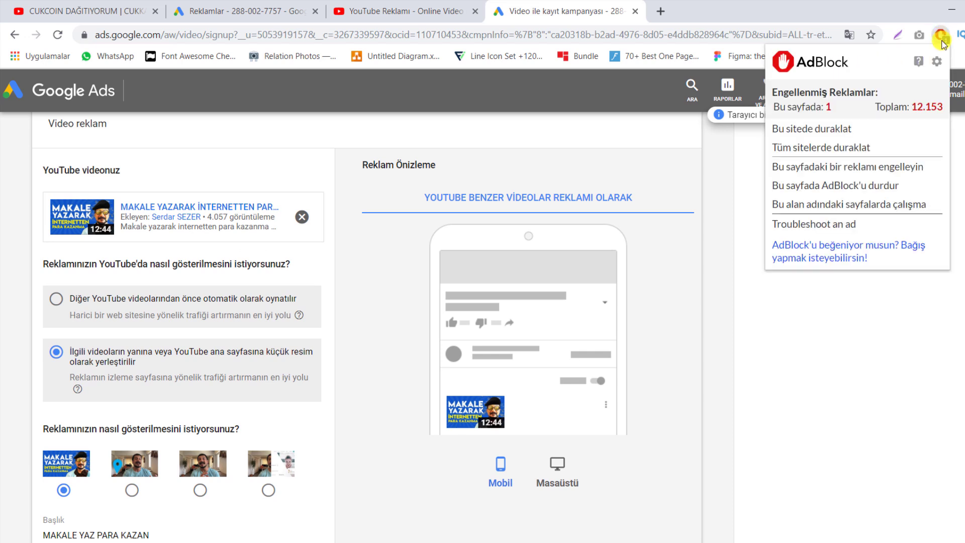
click(848, 144)
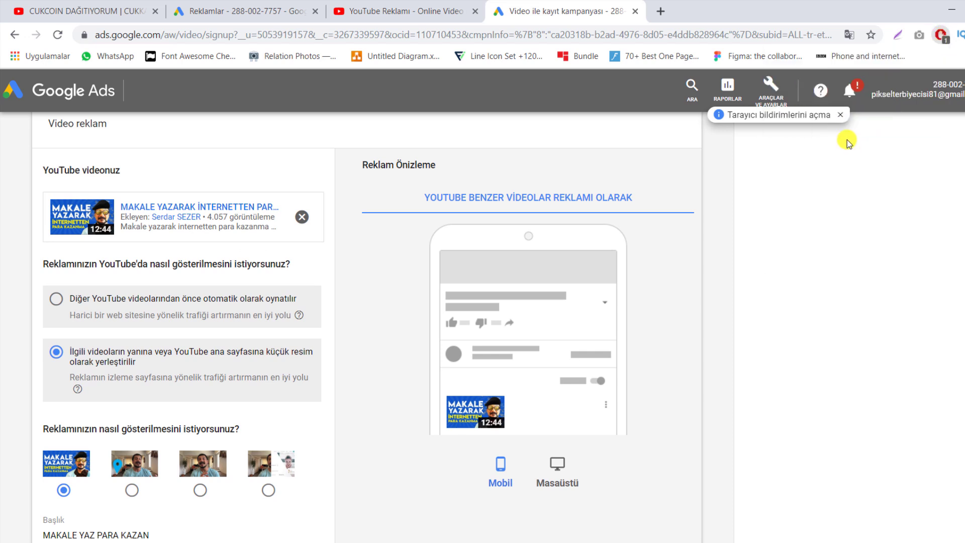
scroll(849, 146, down, 2)
click(370, 40)
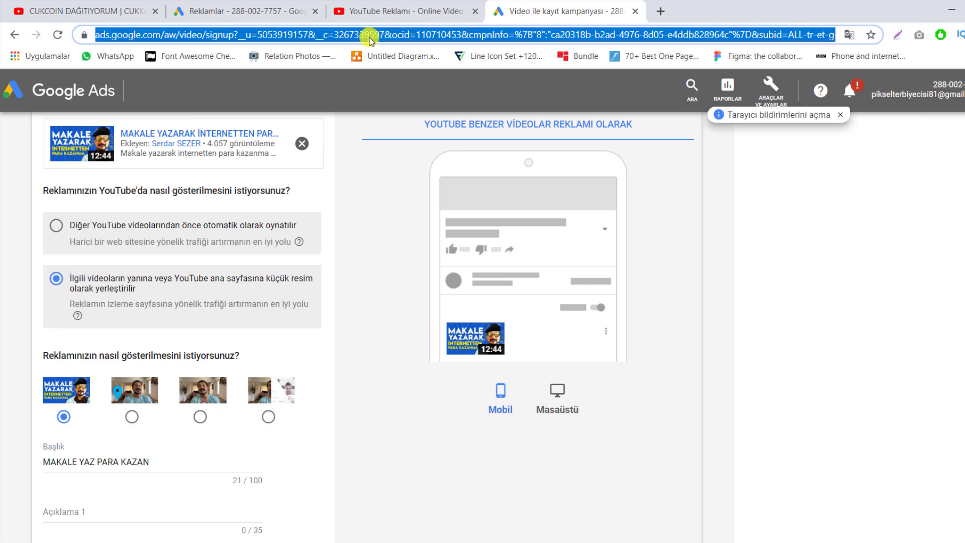
key(Return)
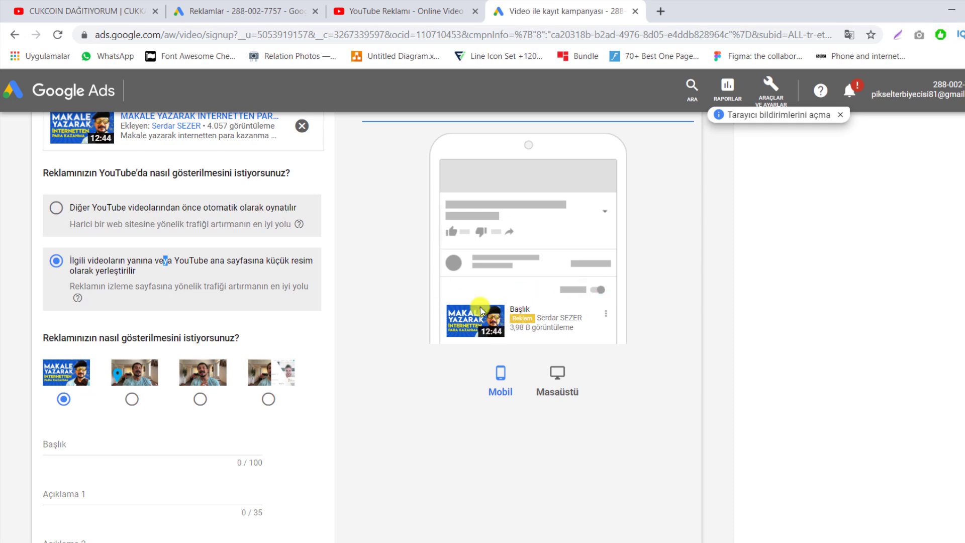
Step: Re-enter "MAKALE YAZ PARA KAZAN" as the title of the video ad
scroll(784, 266, down, 1)
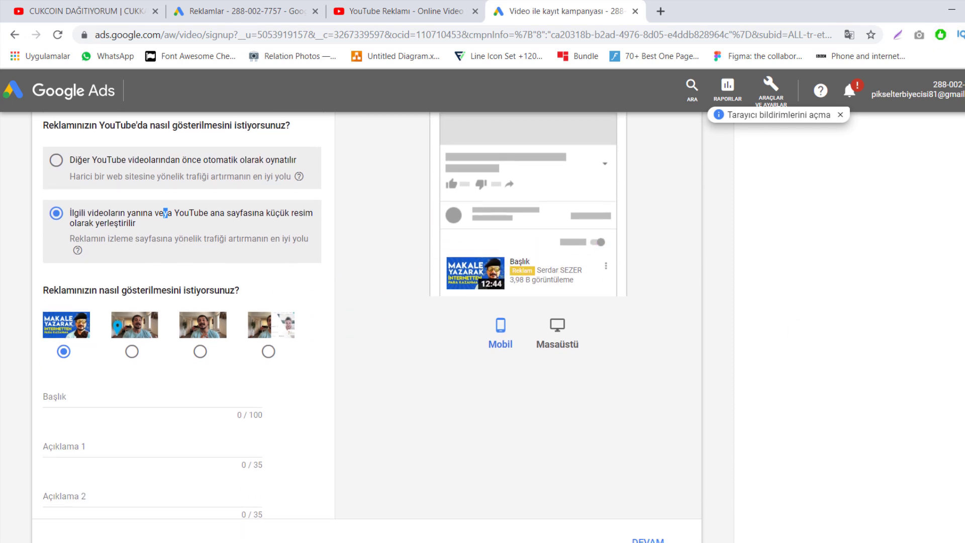
scroll(784, 266, up, 1)
click(128, 424)
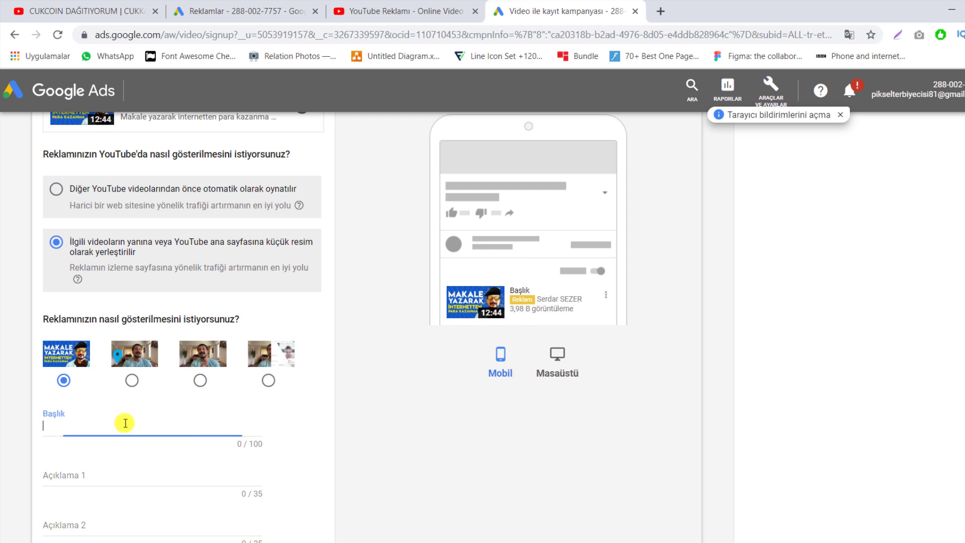
text(MAKALE YAZ )
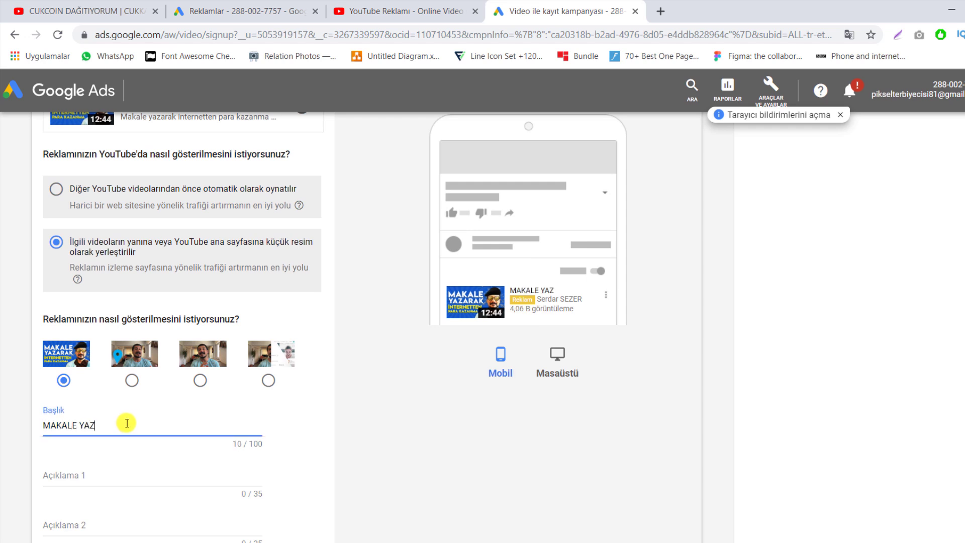
text(PARA KAZAN)
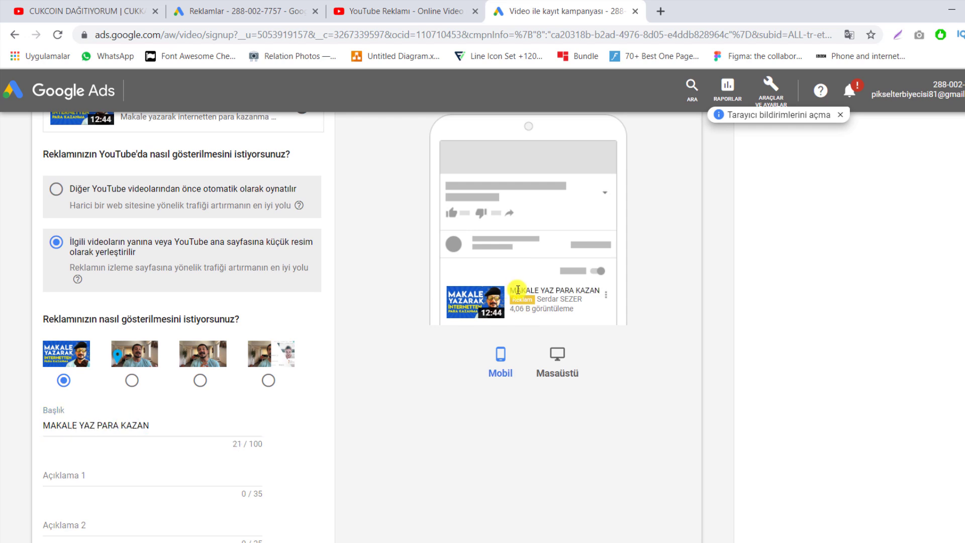
Step: Check how the ad title appears in the mobile and desktop previews
drag(509, 291, 596, 292)
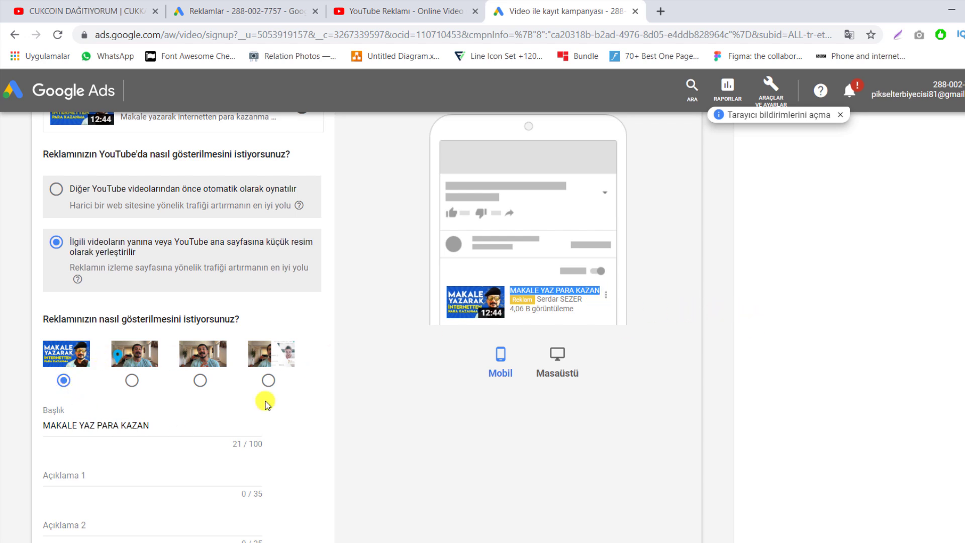
click(566, 357)
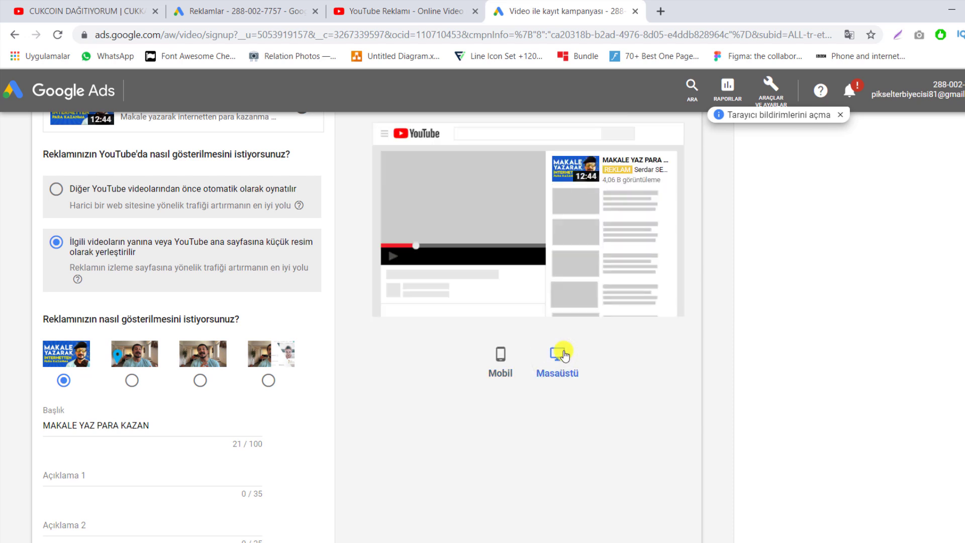
click(500, 354)
Step: Enter "SEO uyumlu makale yazarak" as the first ad description and "internetten para kazanma" as the second
scroll(500, 354, down, 1)
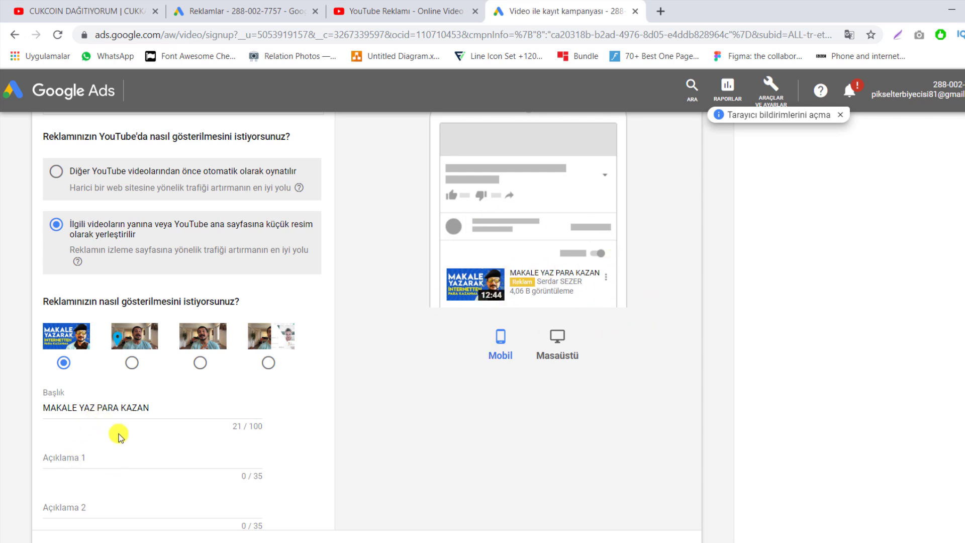
scroll(137, 381, down, 2)
click(135, 387)
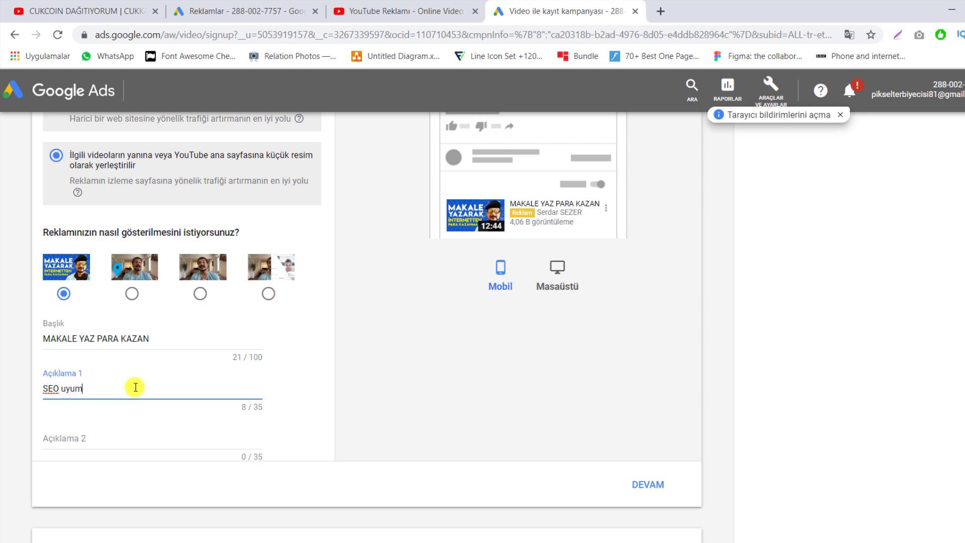
text(SEO uyumlu makale yazarak)
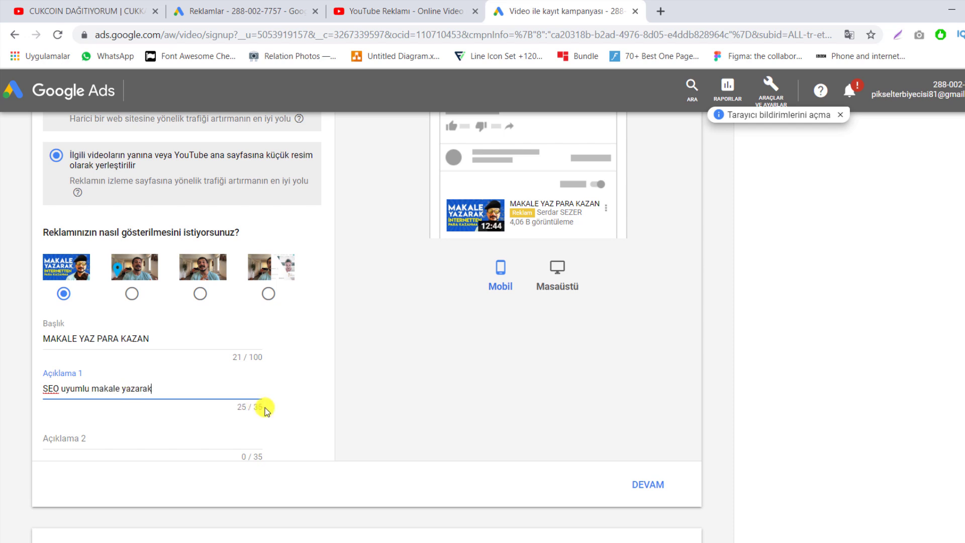
click(107, 440)
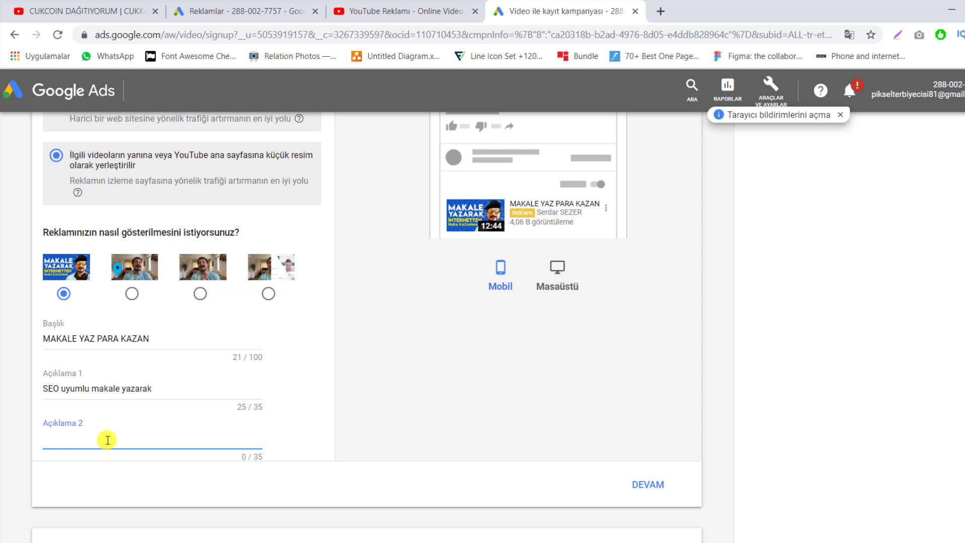
text(internetten para kazanma)
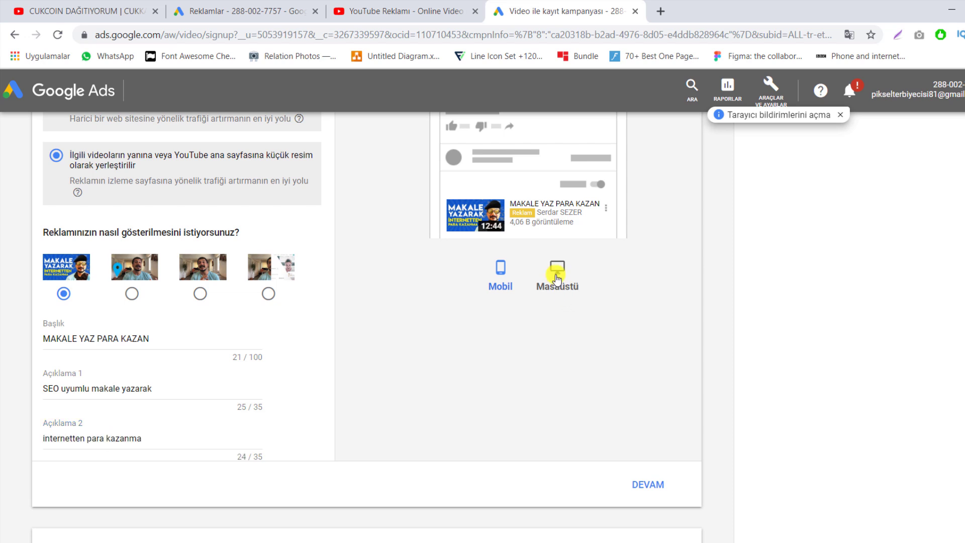
Step: Check the desktop ad preview and complete the video ad section to proceed to location targeting
click(557, 271)
scroll(578, 297, up, 5)
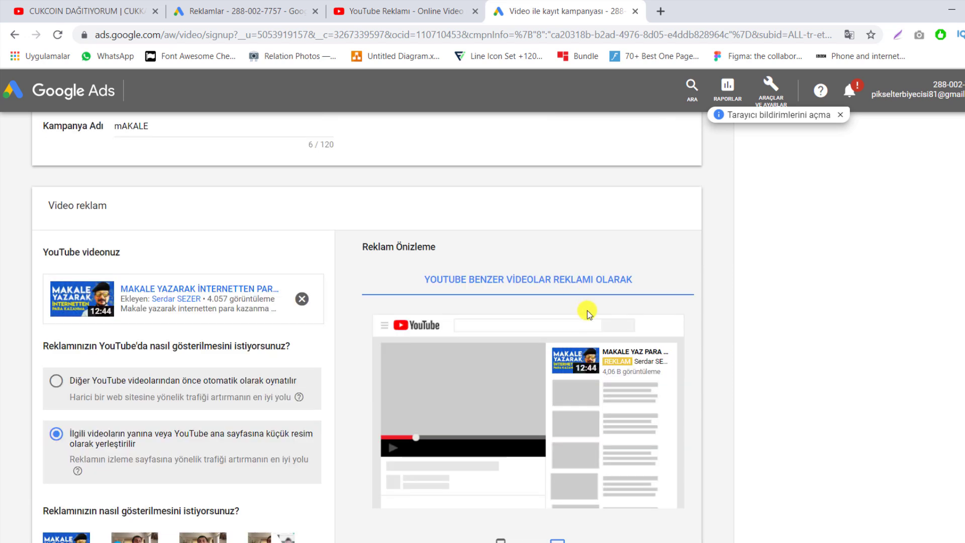
scroll(583, 304, down, 5)
scroll(573, 295, down, 1)
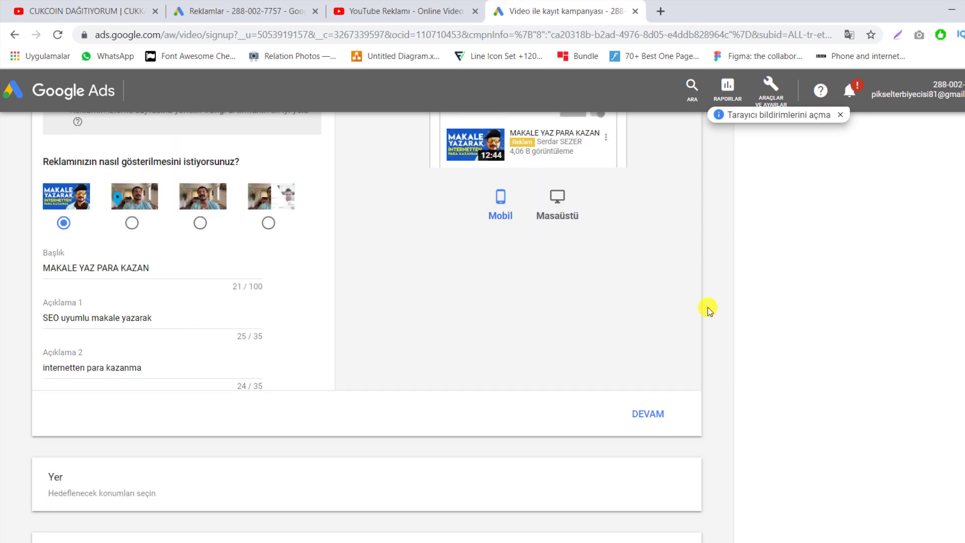
click(659, 415)
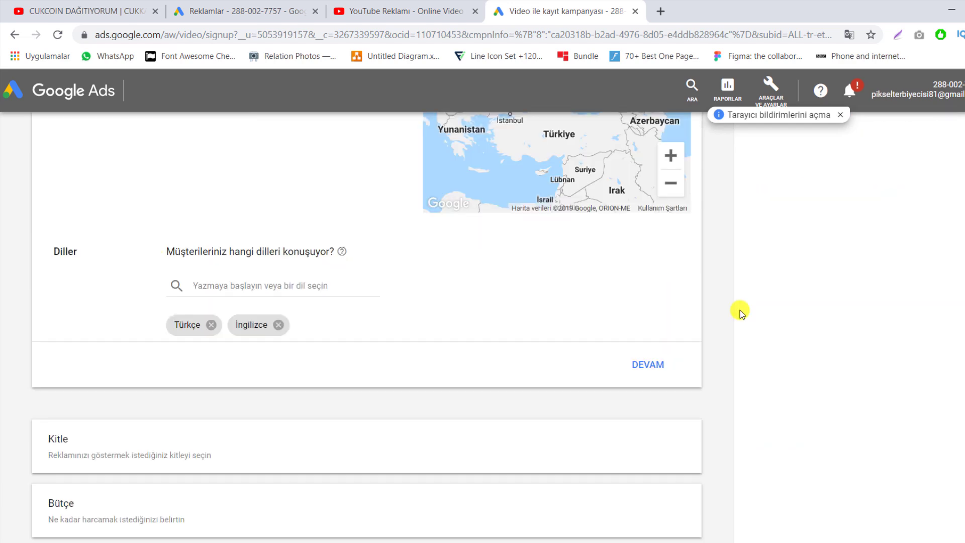
Step: Remove İngilizce from the customer languages, keeping only Türkçe
scroll(749, 337, down, 3)
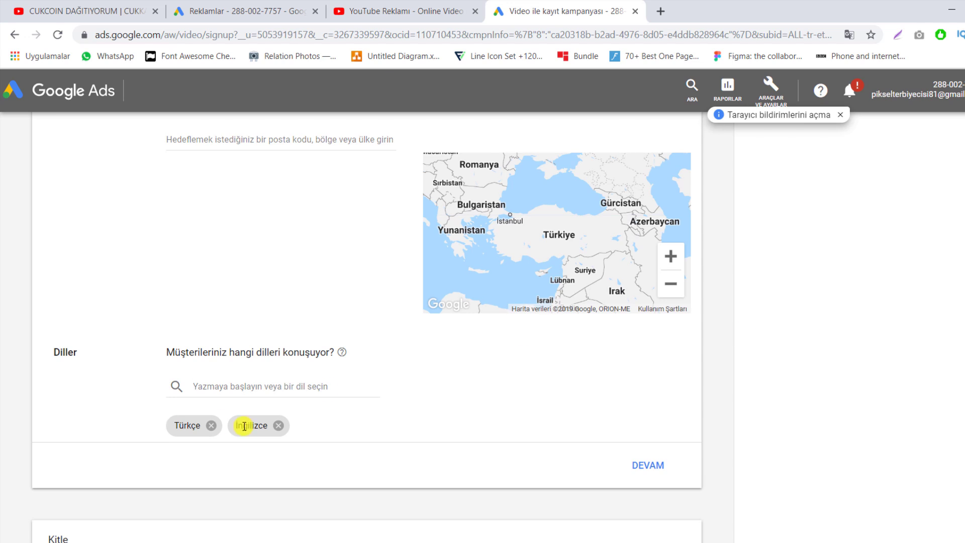
click(254, 395)
click(453, 427)
click(280, 426)
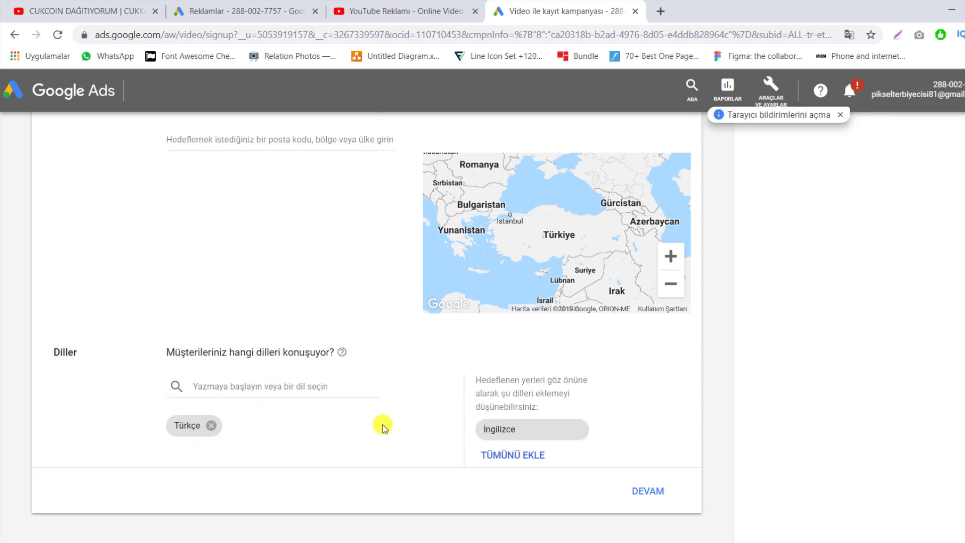
click(257, 386)
click(315, 469)
Step: Search the target locations for "türkiye" and add the country Türkiye
scroll(315, 469, up, 5)
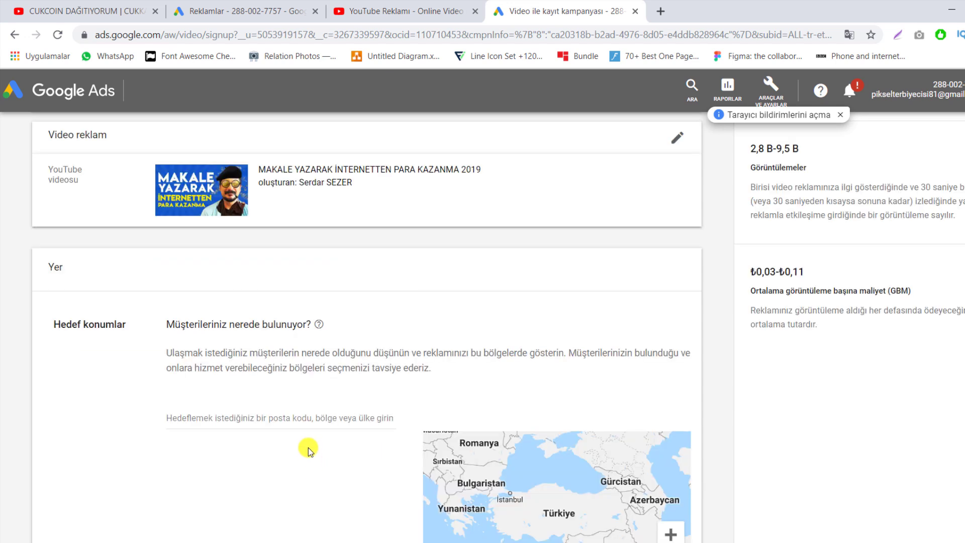
click(266, 415)
scroll(301, 274, down, 2)
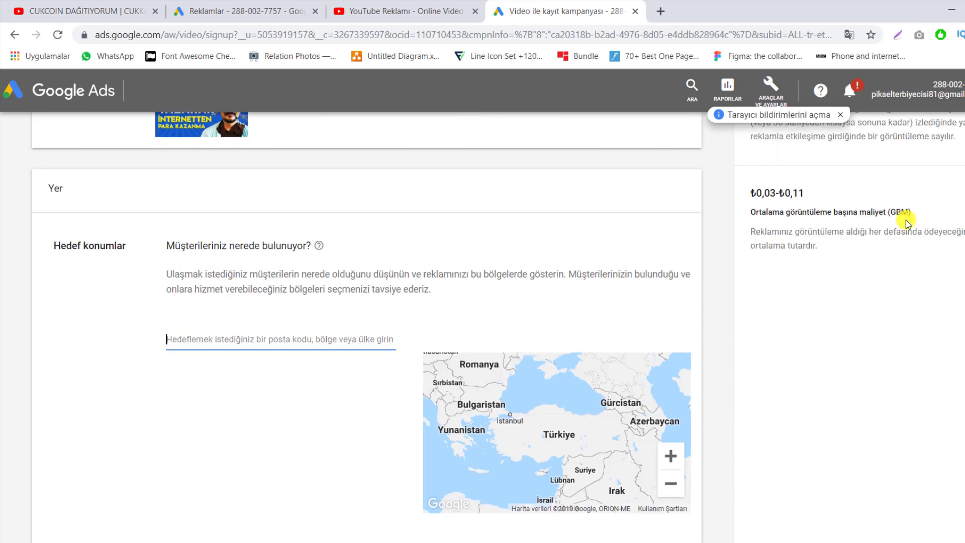
text(türkiye)
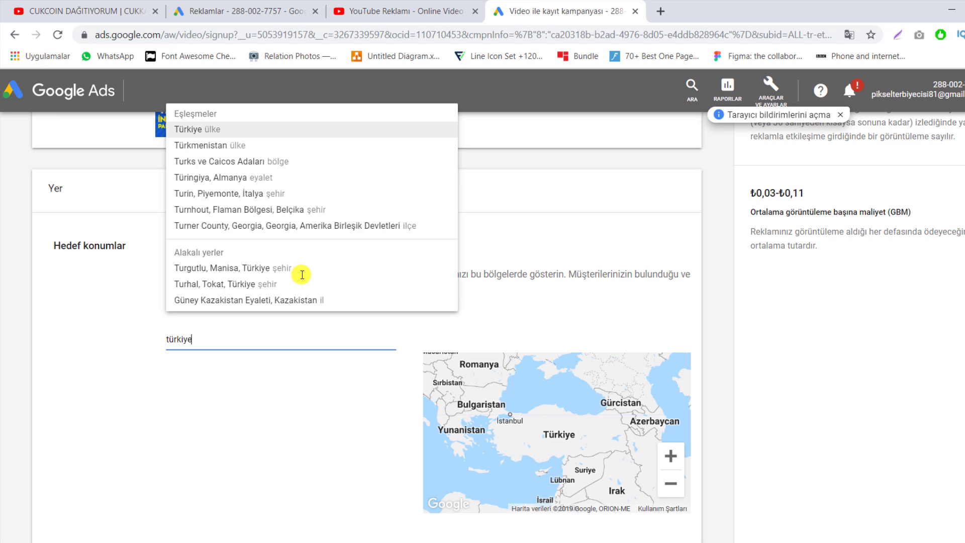
key(Return)
Step: Add the country Azerbaycan to the target locations and inspect the targeted areas on the map
scroll(235, 239, down, 1)
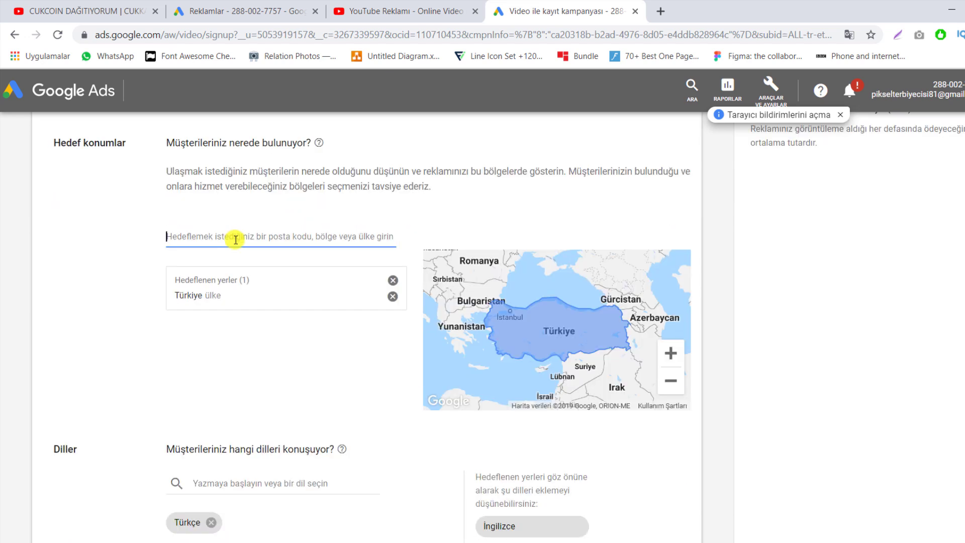
text(az)
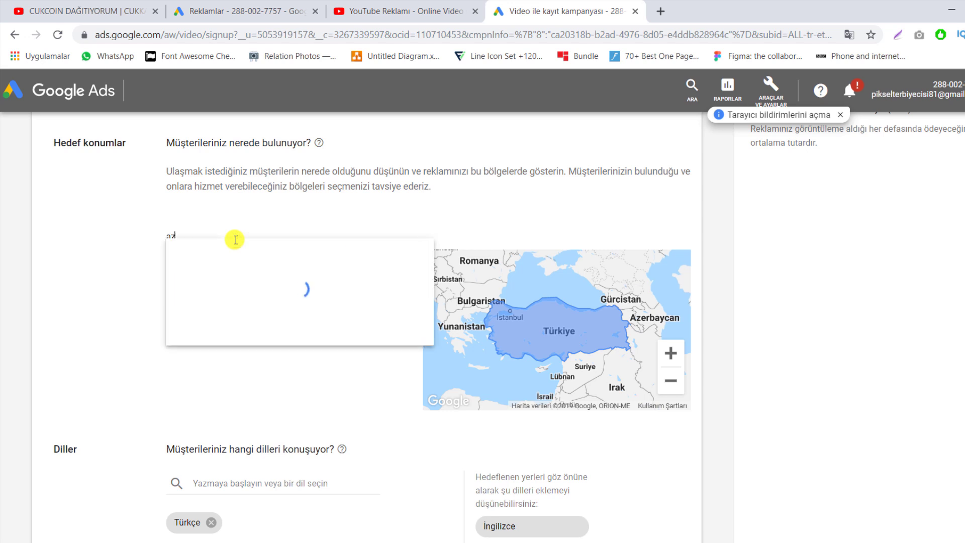
key(Return)
scroll(549, 327, up, 3)
drag(550, 327, 521, 271)
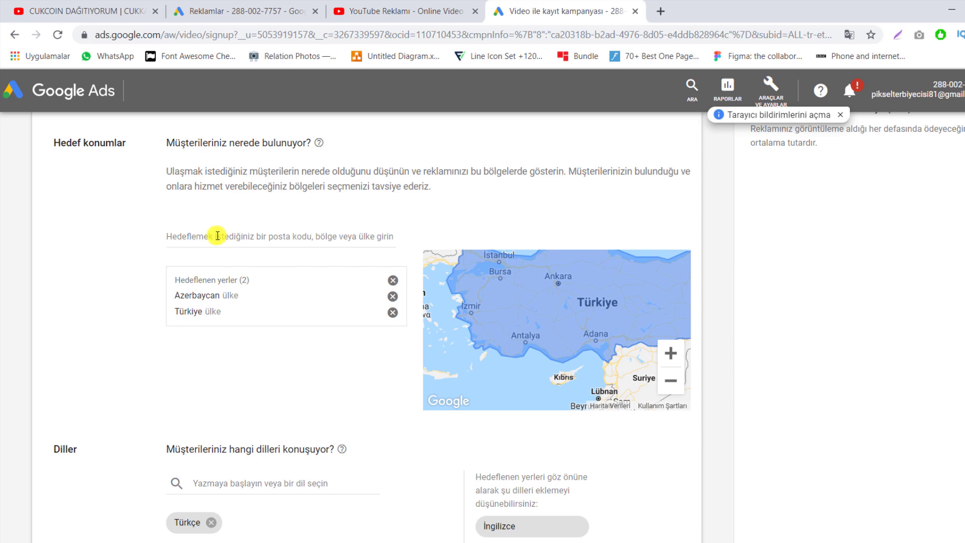
drag(519, 282, 549, 335)
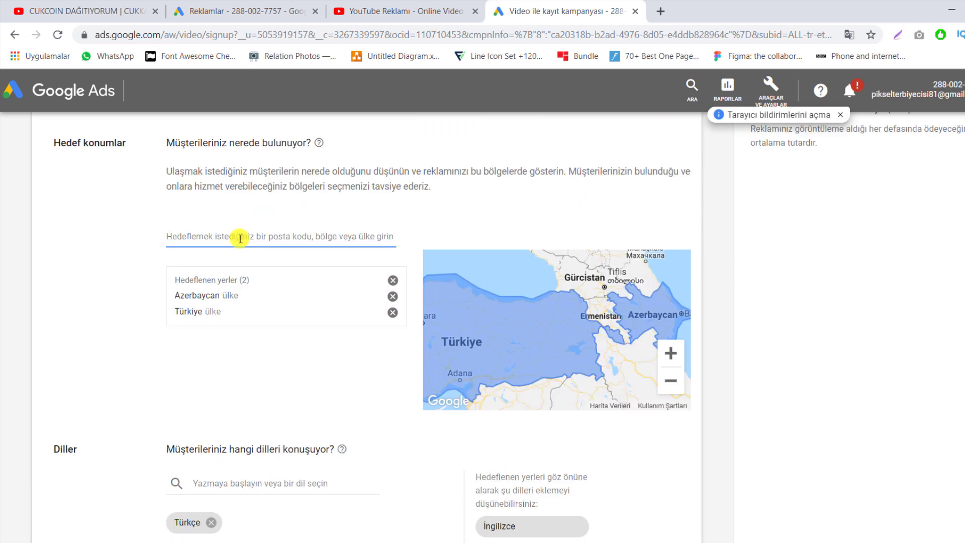
Step: Search the target locations for "almanya" and add the country Almanya
text(alma)
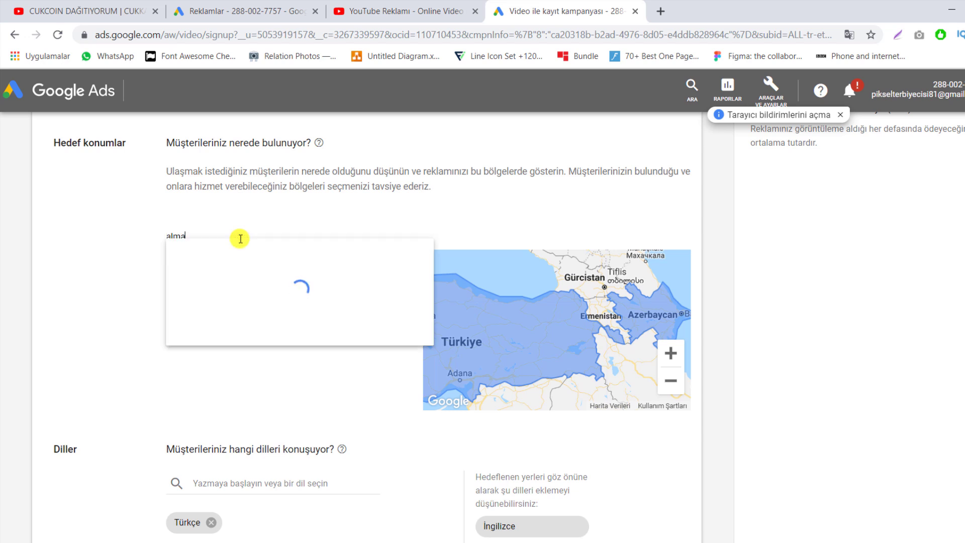
text(nya)
click(230, 266)
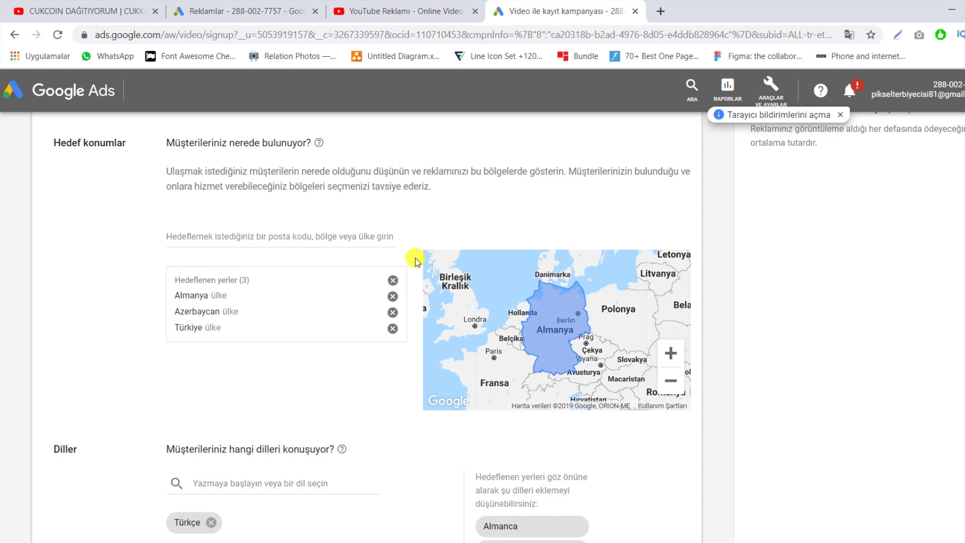
Step: Review the targeted countries, language suggestions, view and cost estimates, and the remaining audience and budget sections
scroll(509, 329, down, 1)
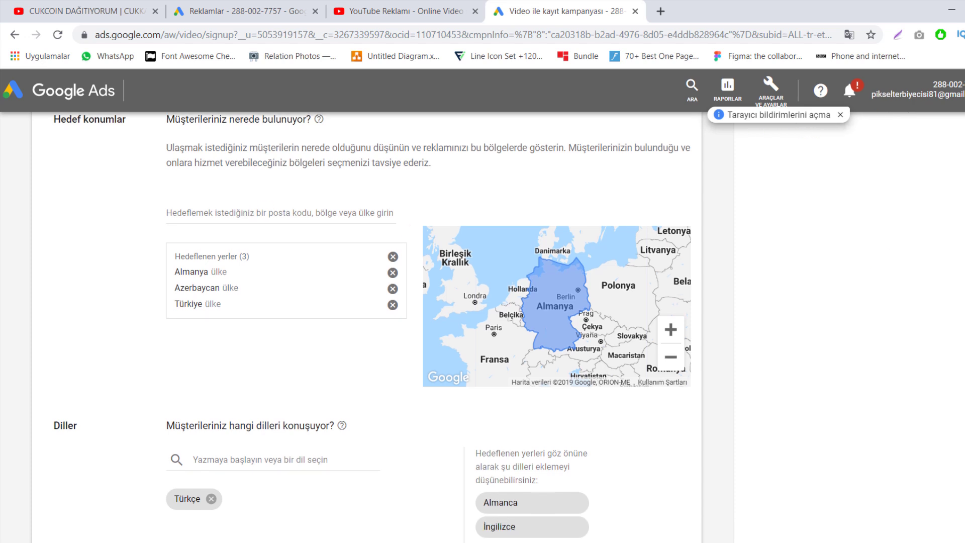
scroll(372, 329, down, 2)
scroll(201, 262, down, 8)
scroll(247, 307, up, 8)
scroll(638, 276, up, 5)
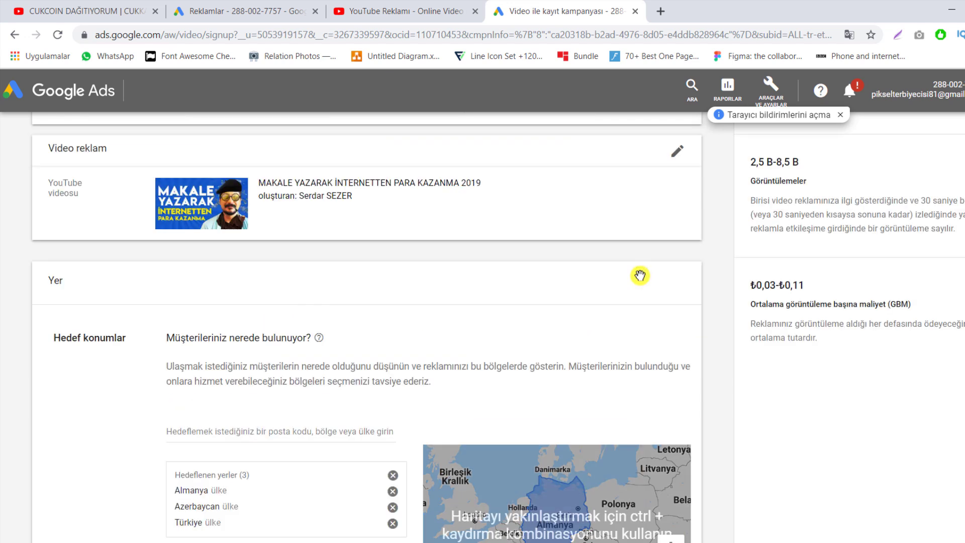
scroll(639, 275, down, 5)
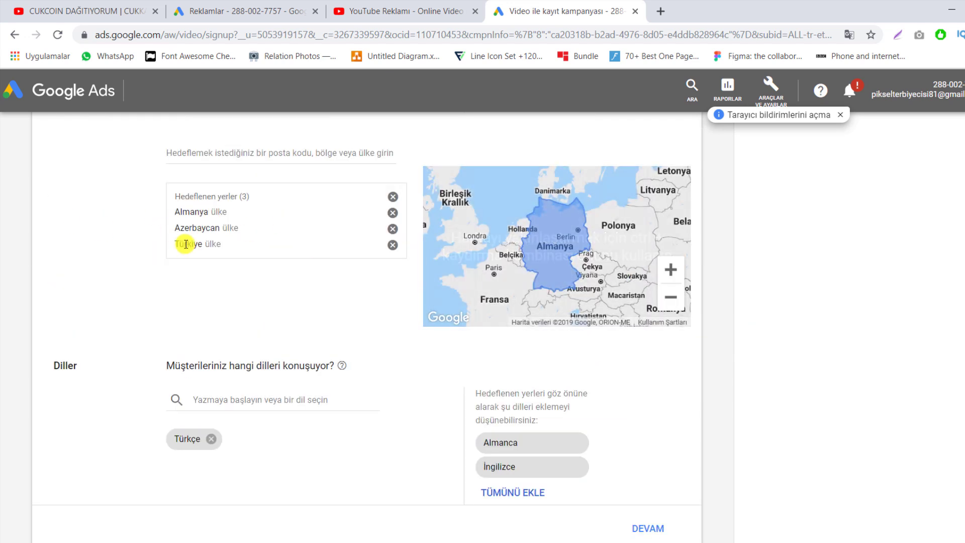
scroll(215, 260, down, 5)
scroll(632, 443, up, 5)
scroll(664, 402, down, 5)
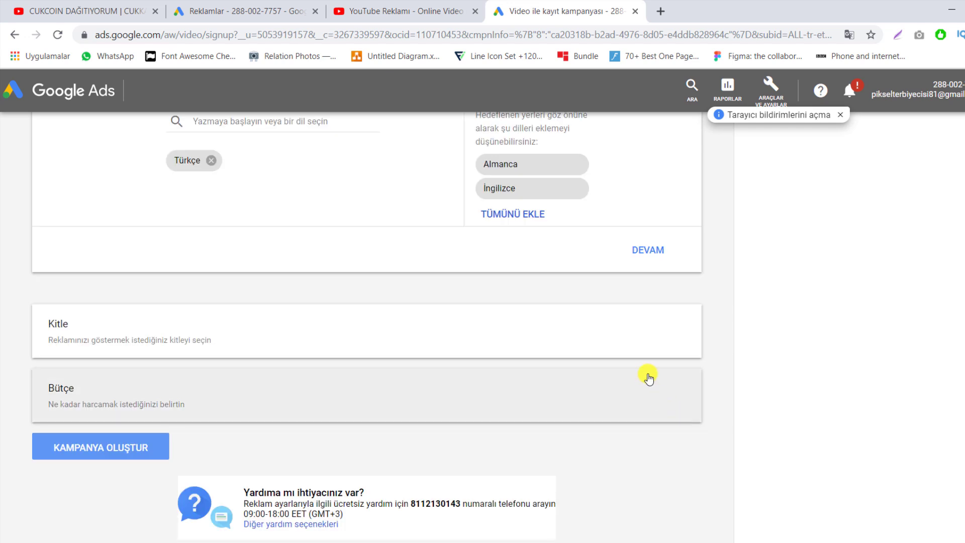
scroll(641, 259, up, 5)
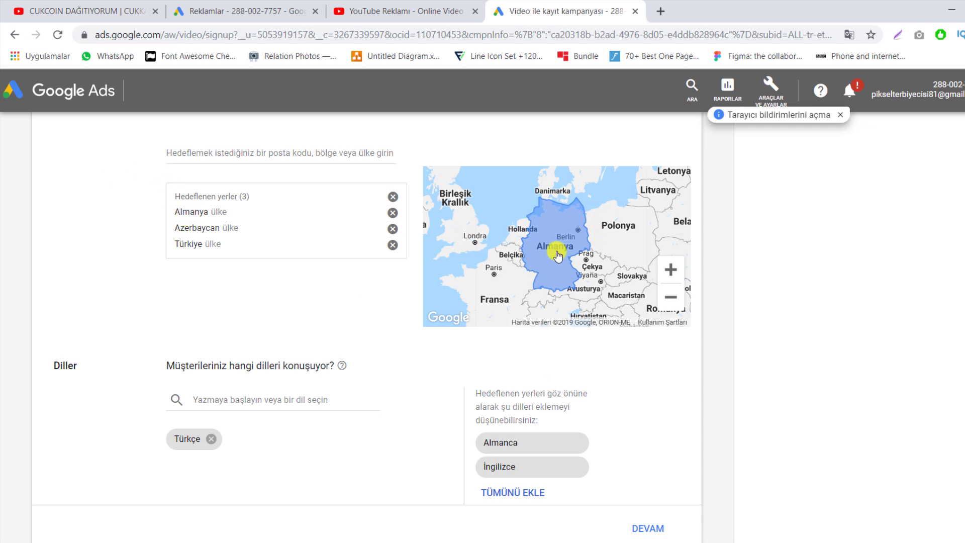
scroll(367, 329, down, 1)
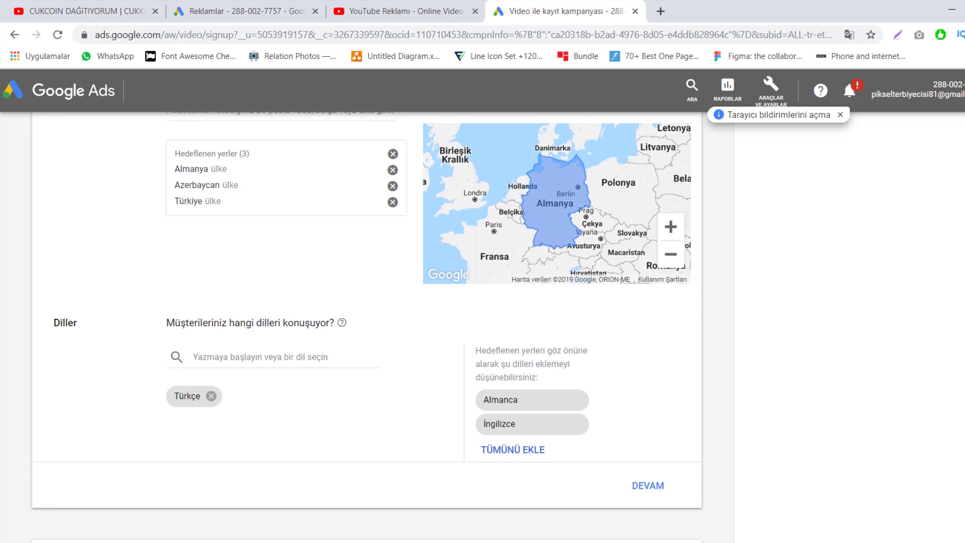
Step: Continue to the audience (Kitle) section and exclude the age groups 55 - 64 and 65 yaş ve üzeri
scroll(306, 348, up, 1)
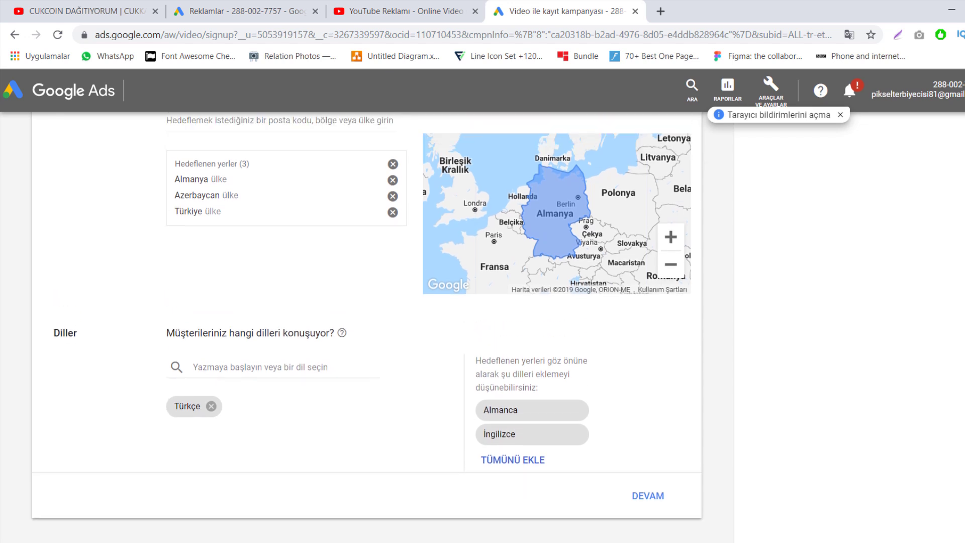
scroll(668, 362, down, 2)
click(648, 370)
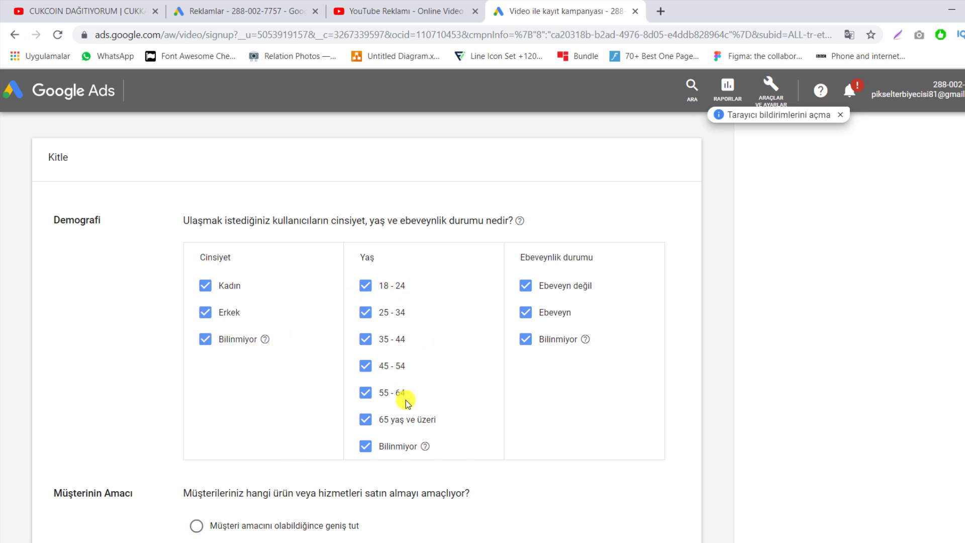
click(366, 420)
scroll(556, 194, down, 2)
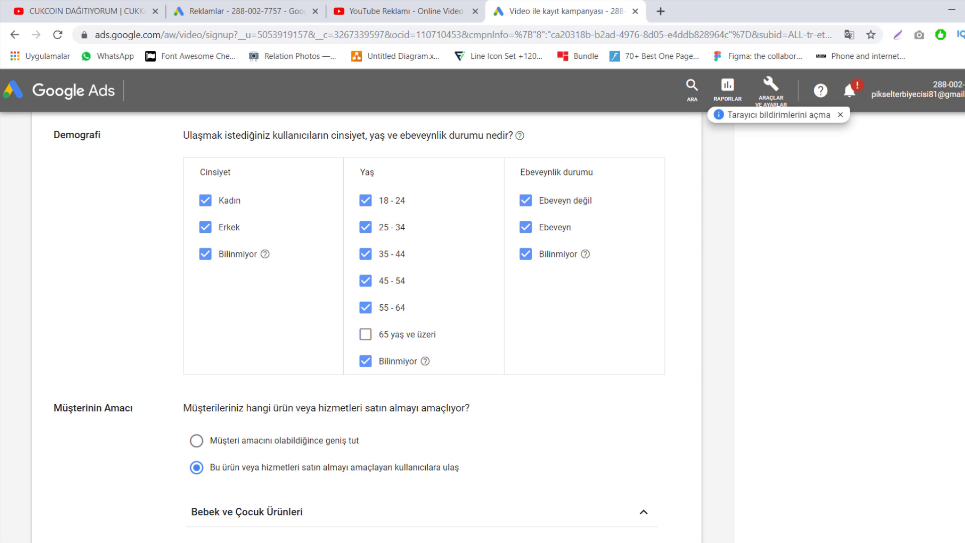
click(365, 311)
drag(405, 253, 383, 201)
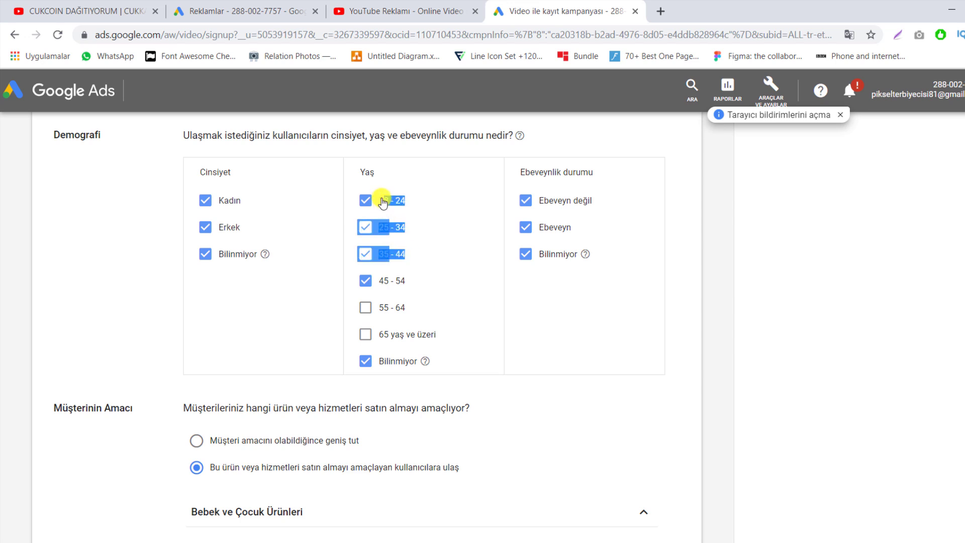
click(441, 231)
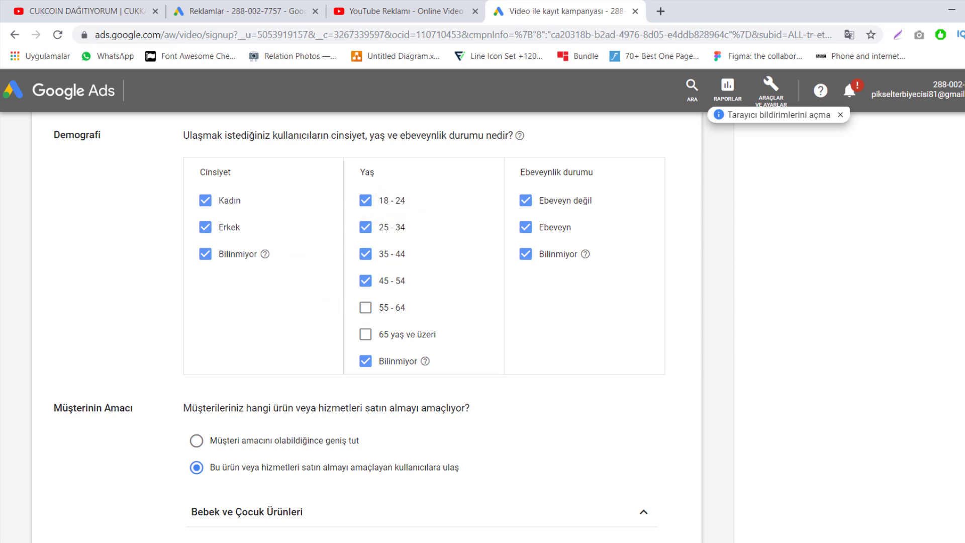
Step: Set the customer intent to "Müşteri amacını olabildiğince geniş tut" and continue to the budget section
scroll(461, 173, down, 4)
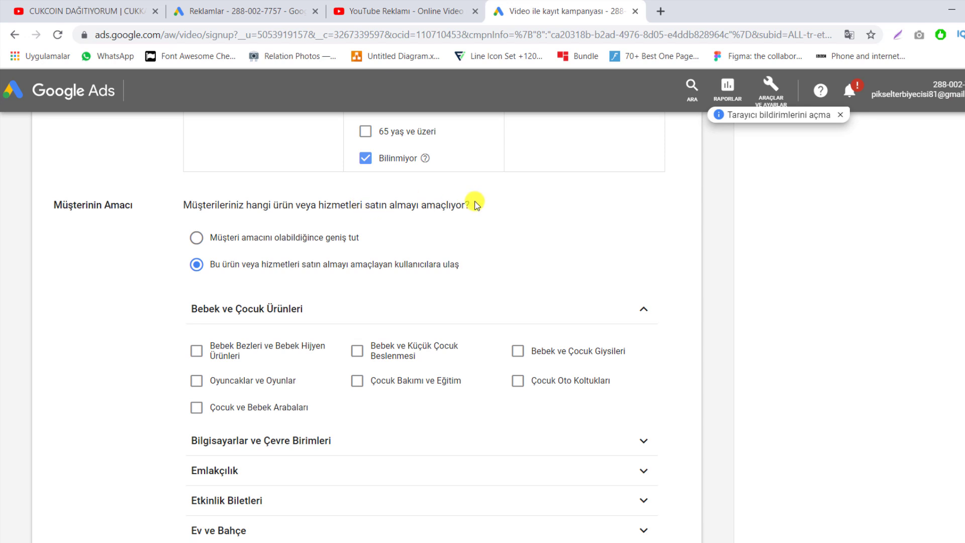
scroll(359, 327, down, 1)
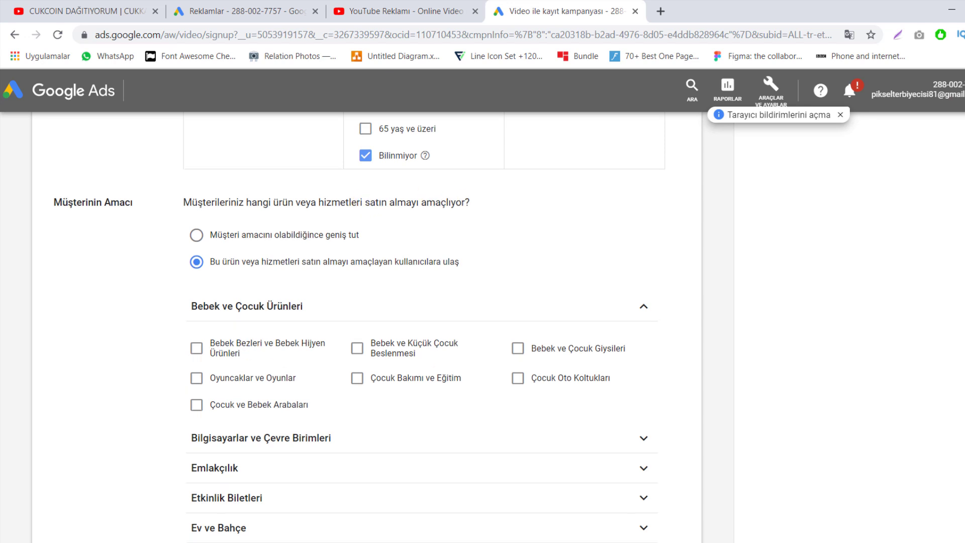
scroll(797, 263, up, 1)
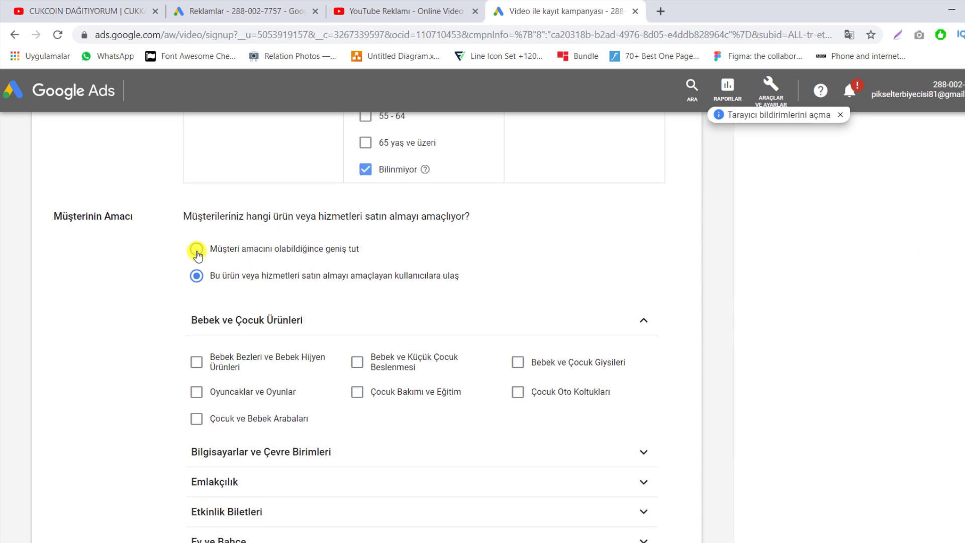
click(197, 250)
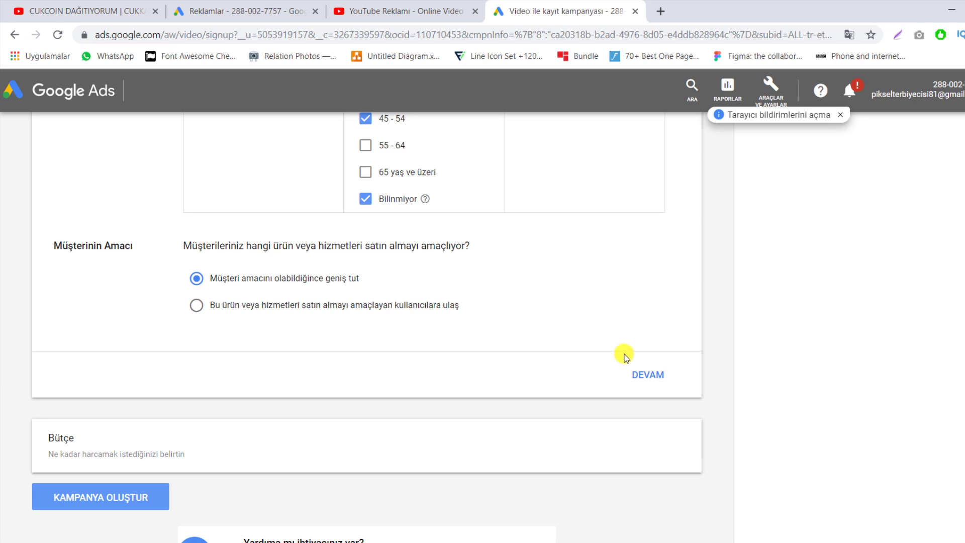
click(654, 372)
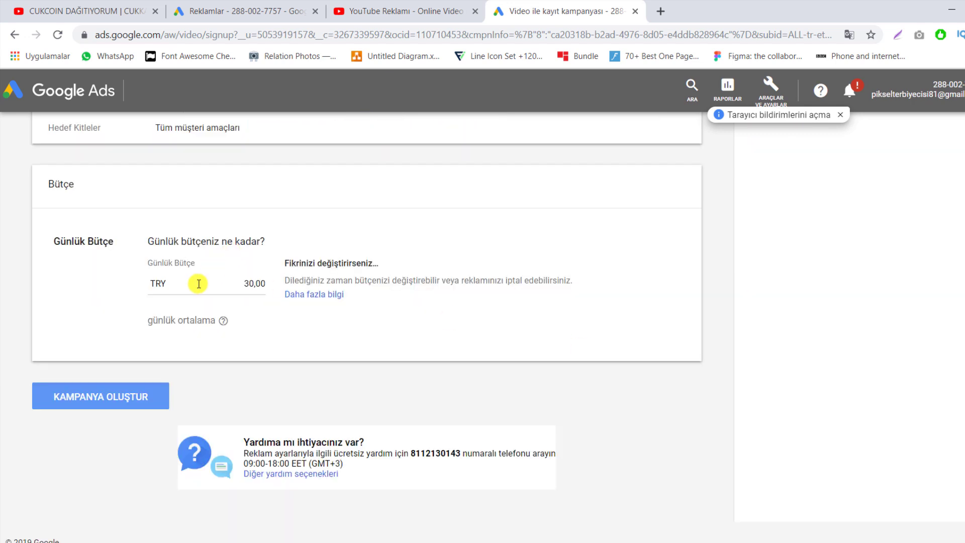
Step: Set the daily budget to TRY 7,50 and create the campaign
double_click(255, 285)
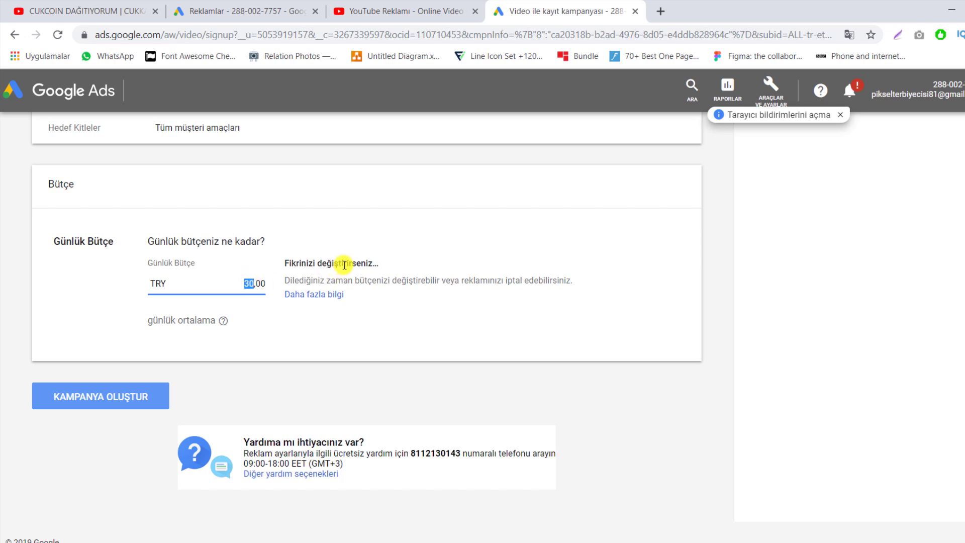
text(5)
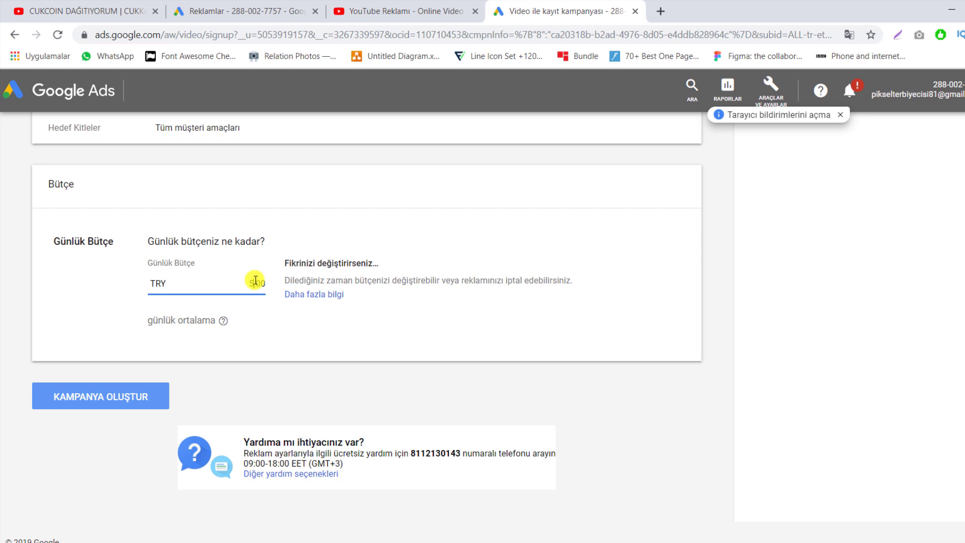
double_click(256, 281)
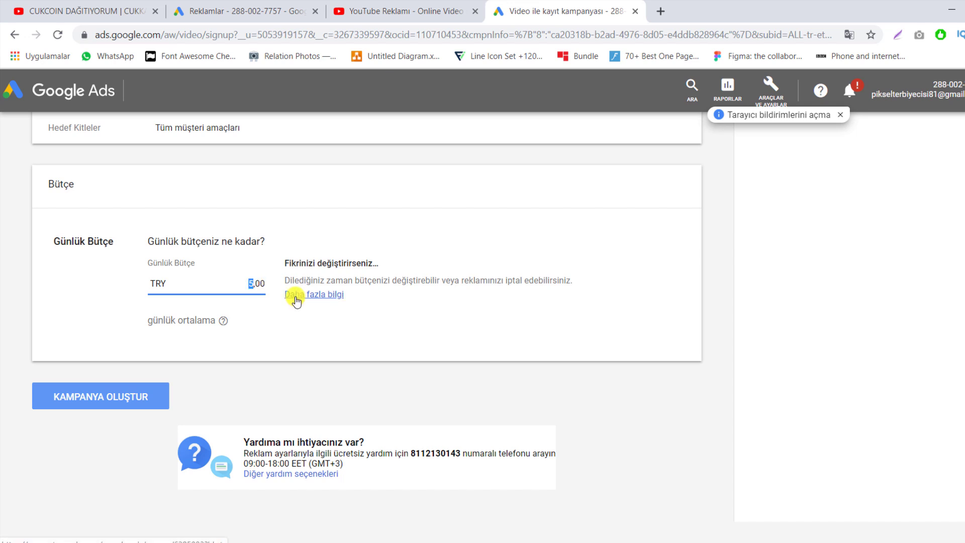
text(7)
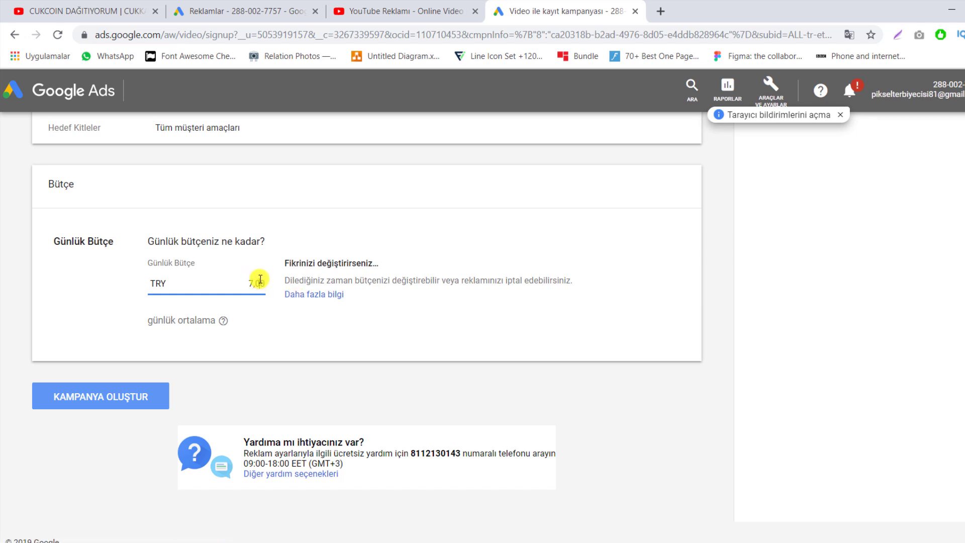
double_click(263, 283)
click(674, 254)
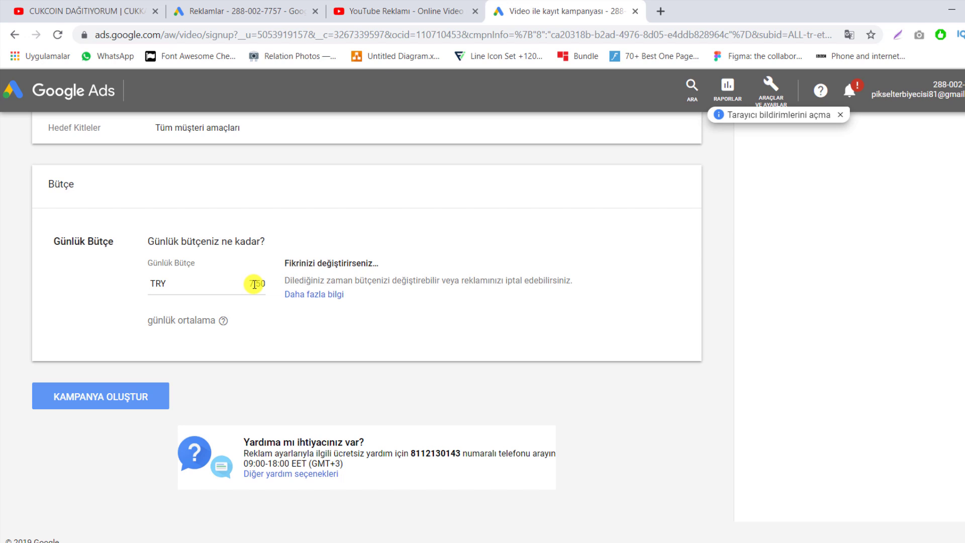
click(136, 397)
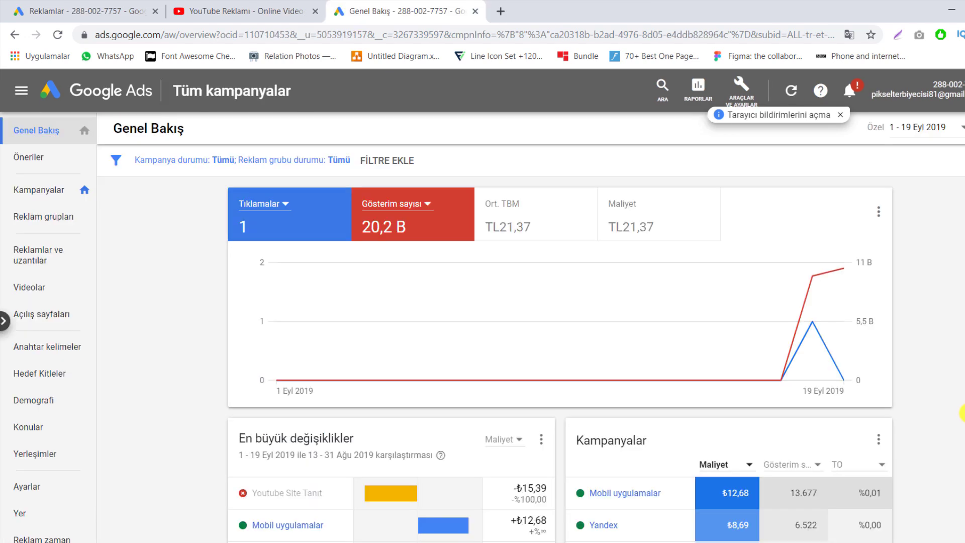
Step: Look through the overview page's charts for clicks, campaigns, devices, demographics, and day and hour
scroll(962, 413, down, 13)
scroll(963, 413, down, 4)
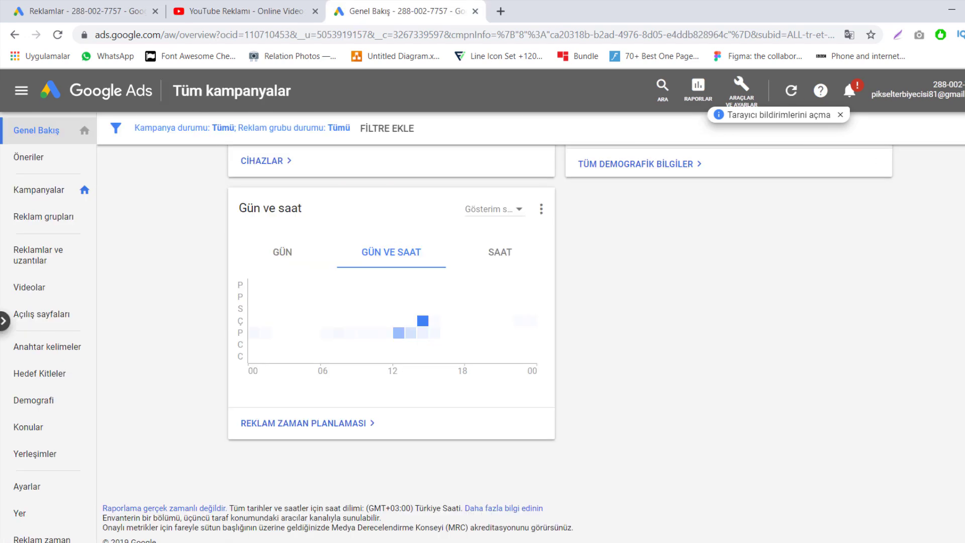
scroll(821, 442, up, 17)
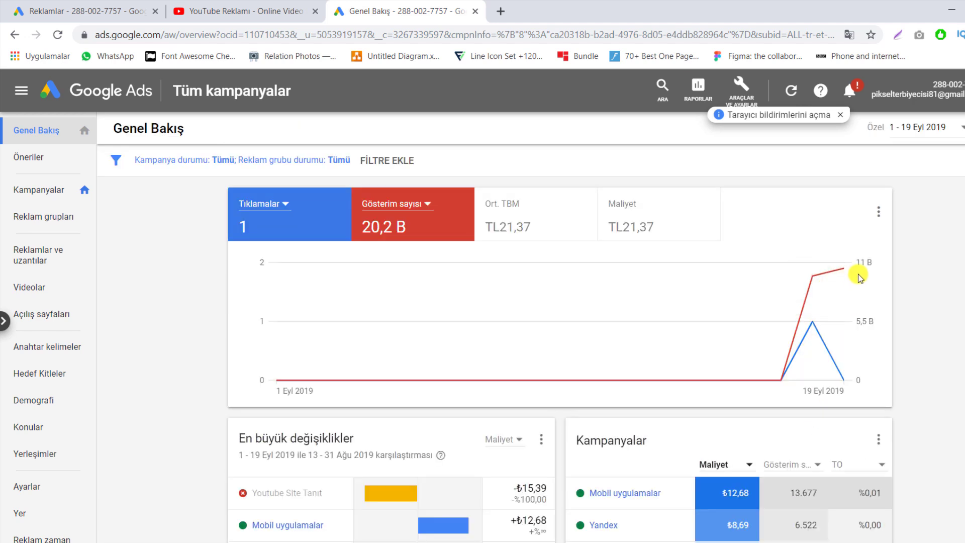
scroll(553, 327, down, 13)
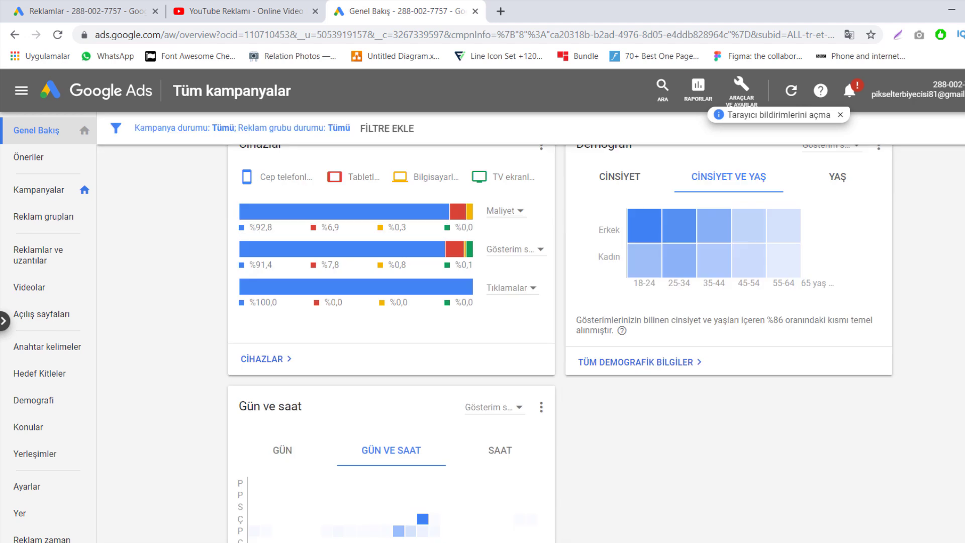
scroll(962, 306, down, 4)
scroll(963, 306, up, 17)
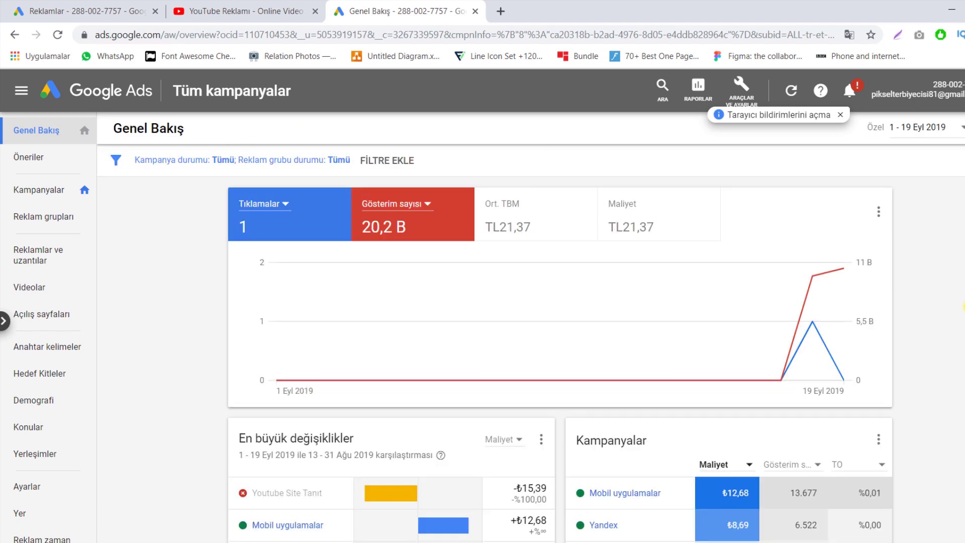
Step: Review the ads, extensions and ad groups across all campaigns
click(37, 257)
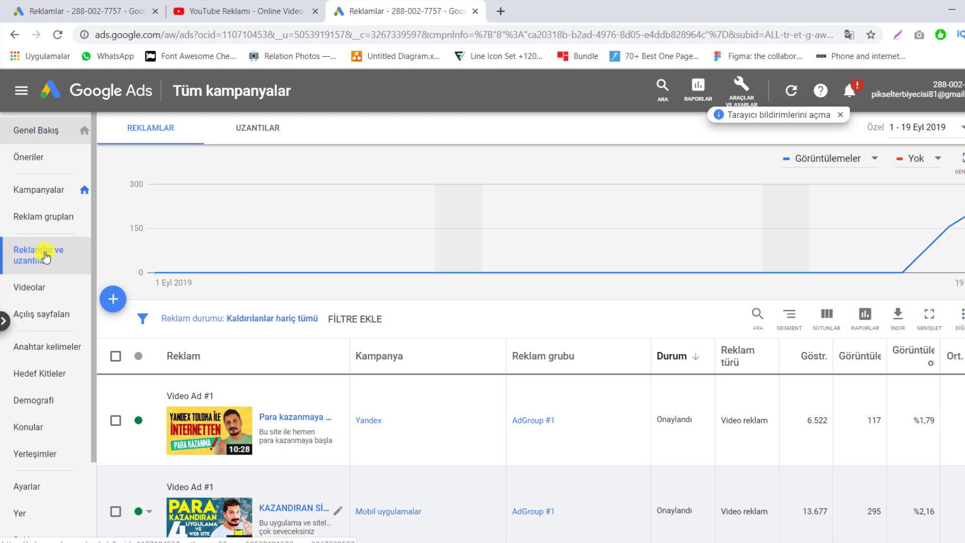
click(259, 128)
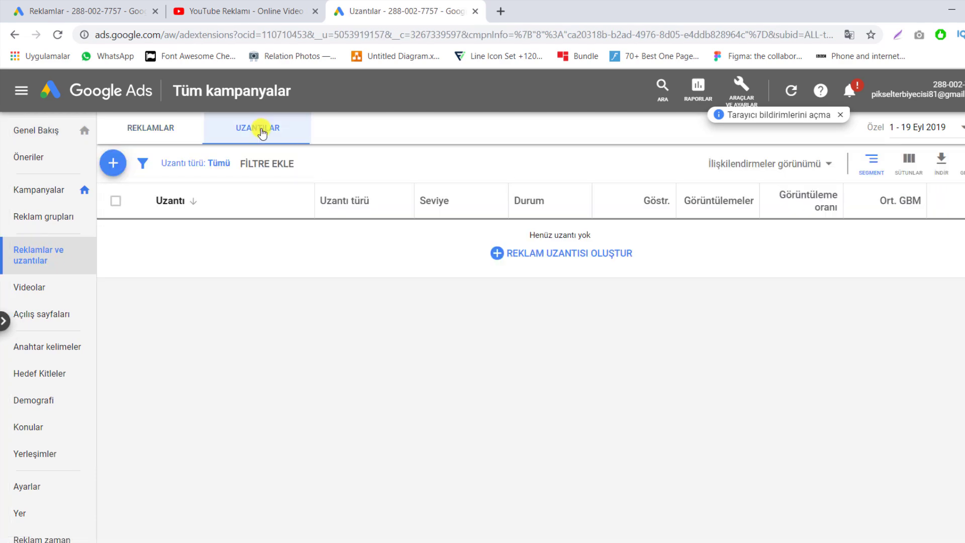
click(151, 128)
scroll(301, 279, down, 3)
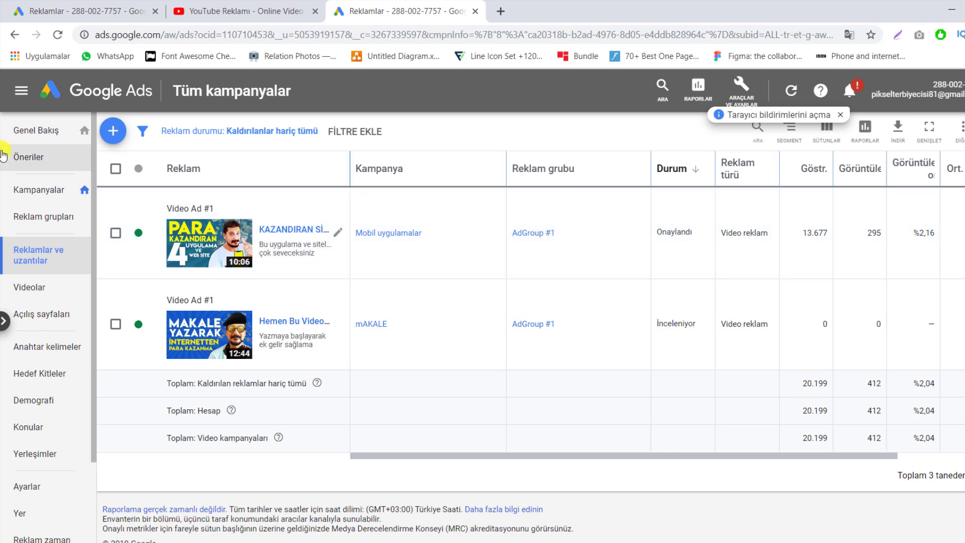
click(54, 217)
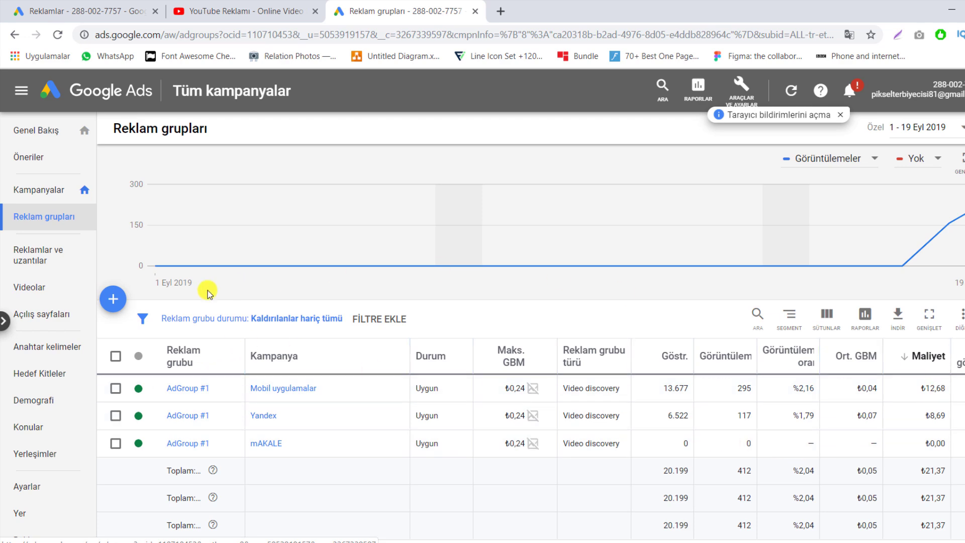
Step: View the mAKALE campaign's ads and check the approval status of its video ad
click(39, 254)
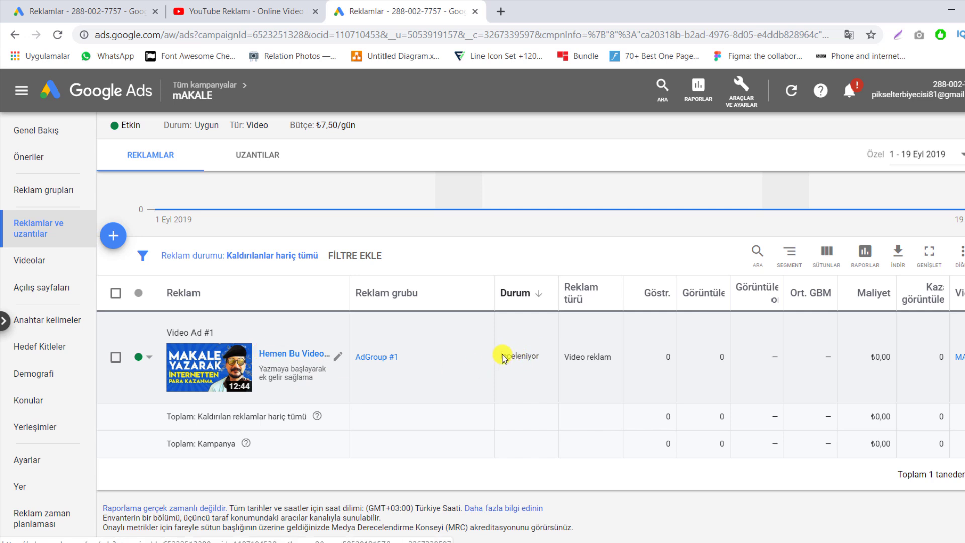
drag(501, 359, 539, 356)
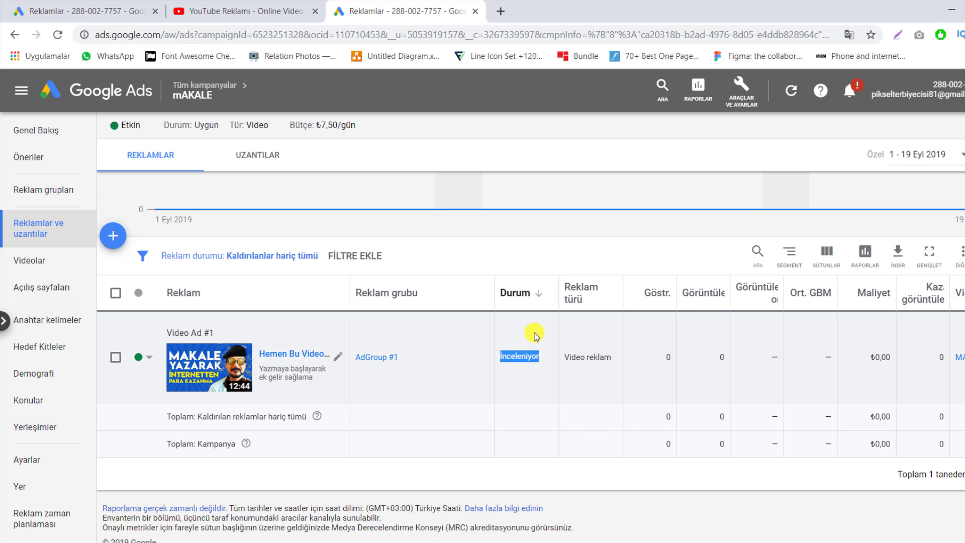
drag(543, 358, 498, 355)
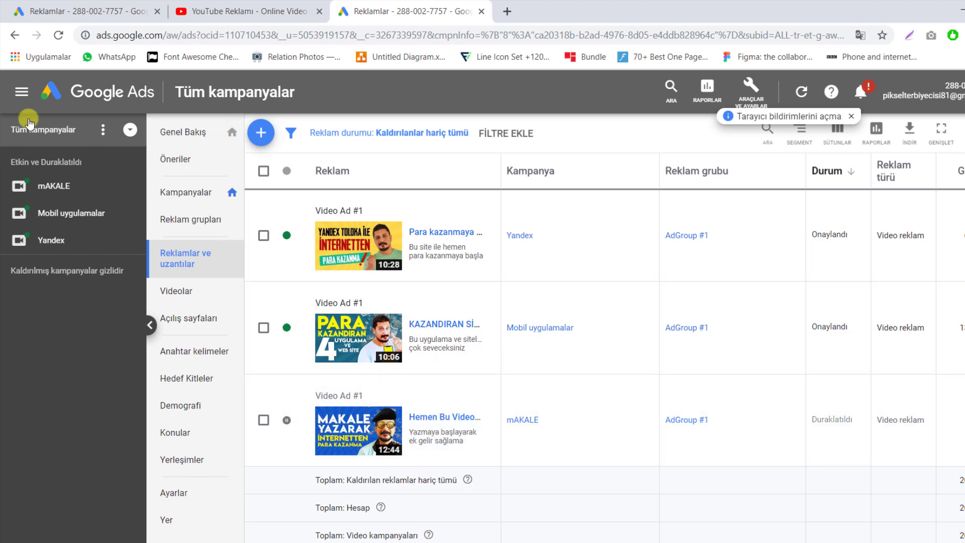
Step: Look at the campaign list, open the mAKALE campaign's ads from the ads table and hide the campaign list
click(22, 92)
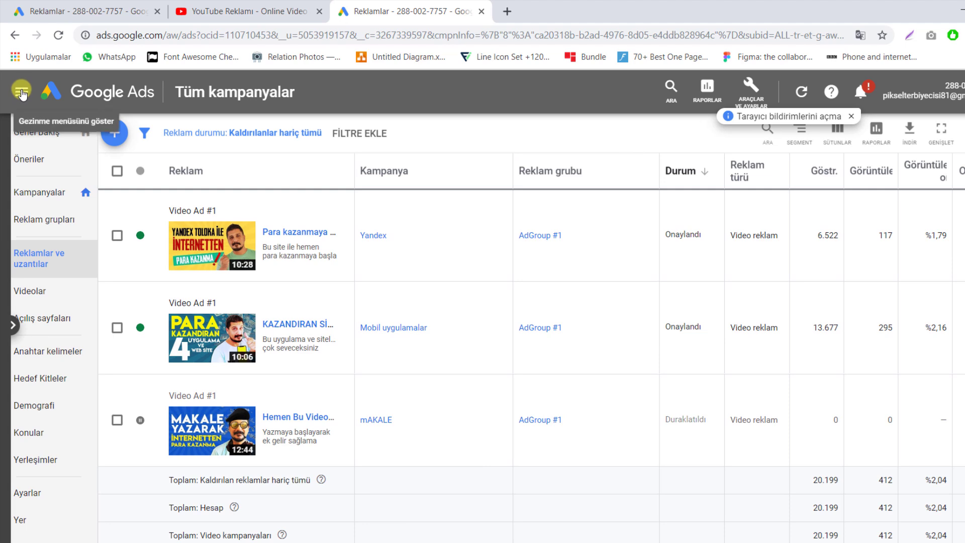
click(22, 93)
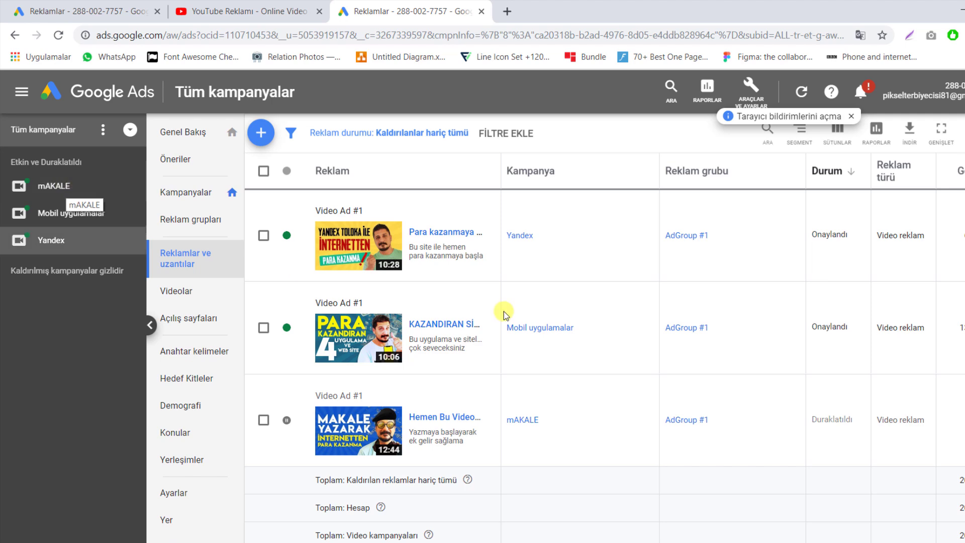
click(523, 420)
click(23, 91)
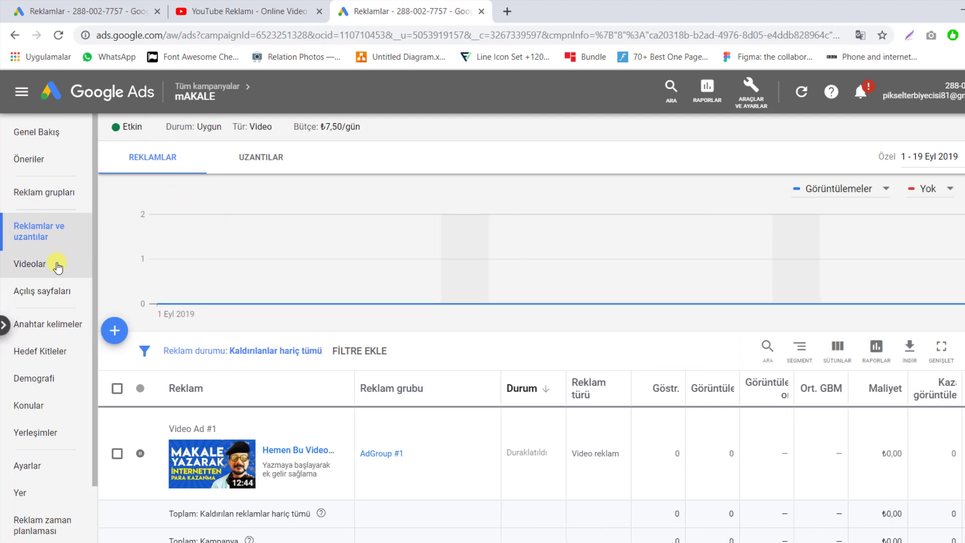
Step: Browse the mAKALE campaign's landing pages, keywords, audiences, demographics and topics, and return to its keywords
click(56, 290)
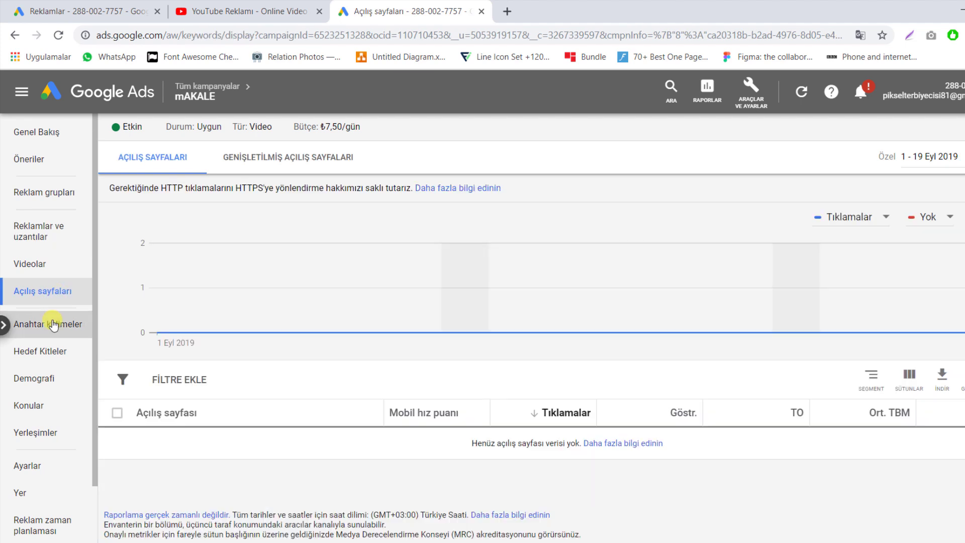
click(54, 324)
click(43, 354)
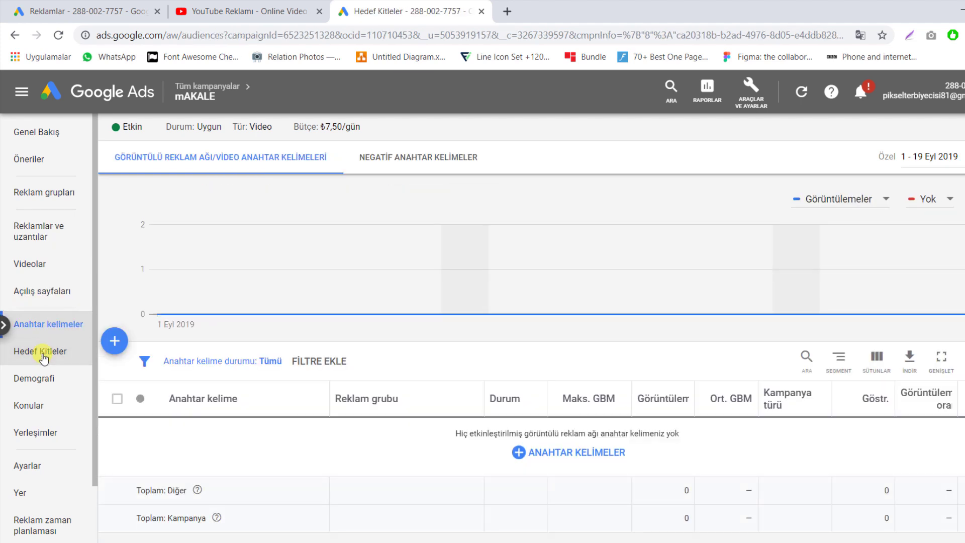
click(41, 379)
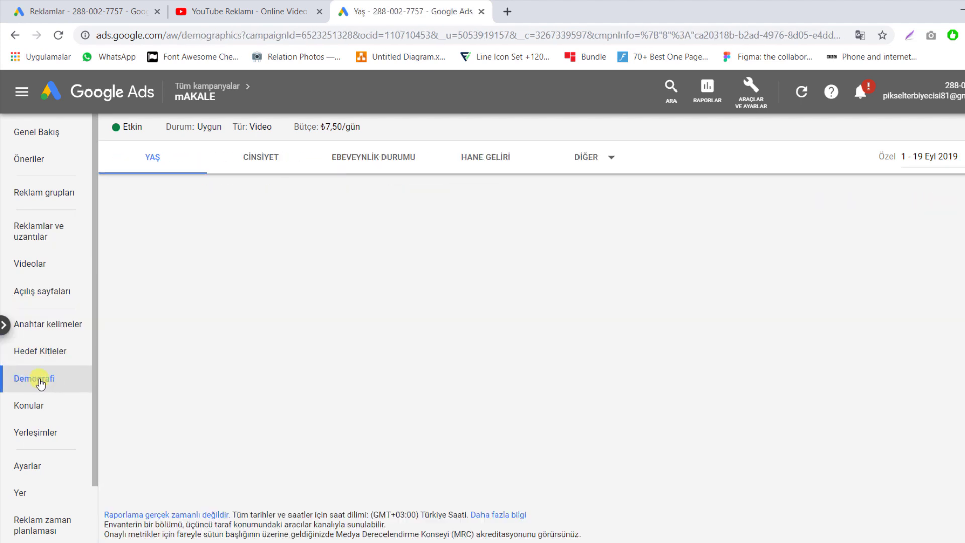
click(25, 408)
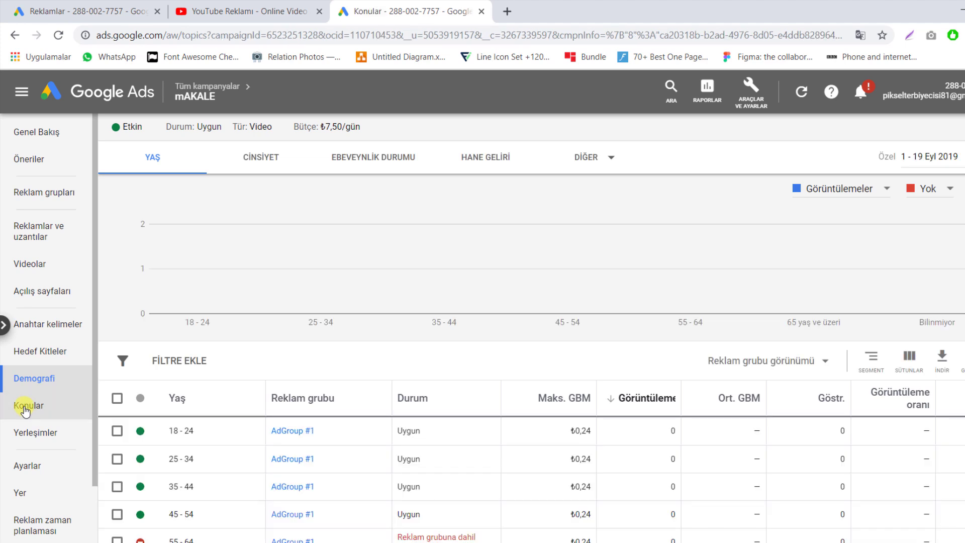
click(62, 326)
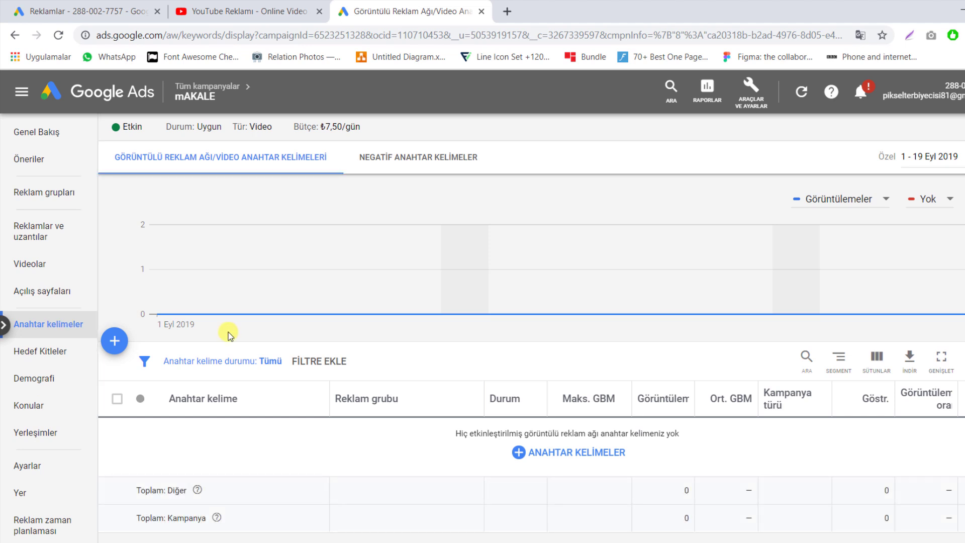
Step: Start adding keywords to AdGroup #1 of the mAKALE campaign
click(116, 342)
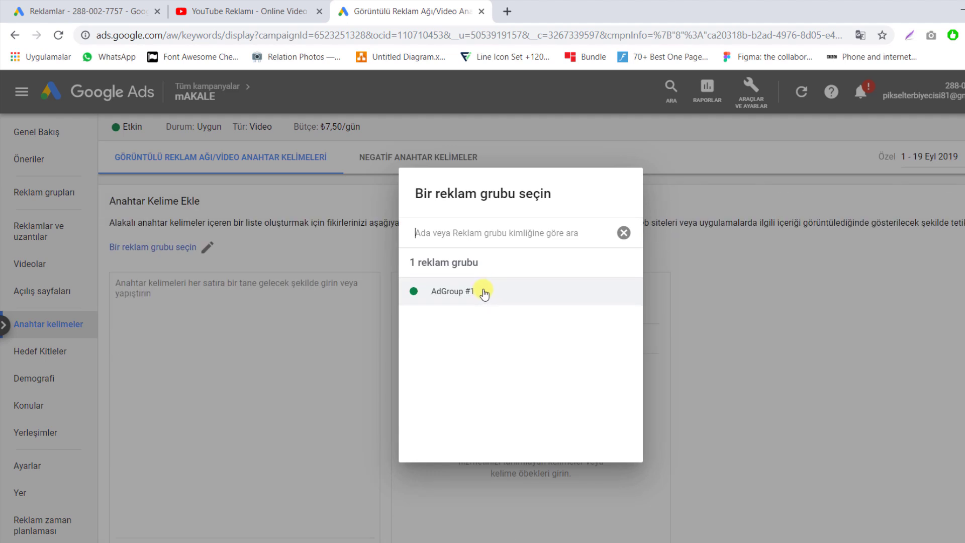
click(484, 294)
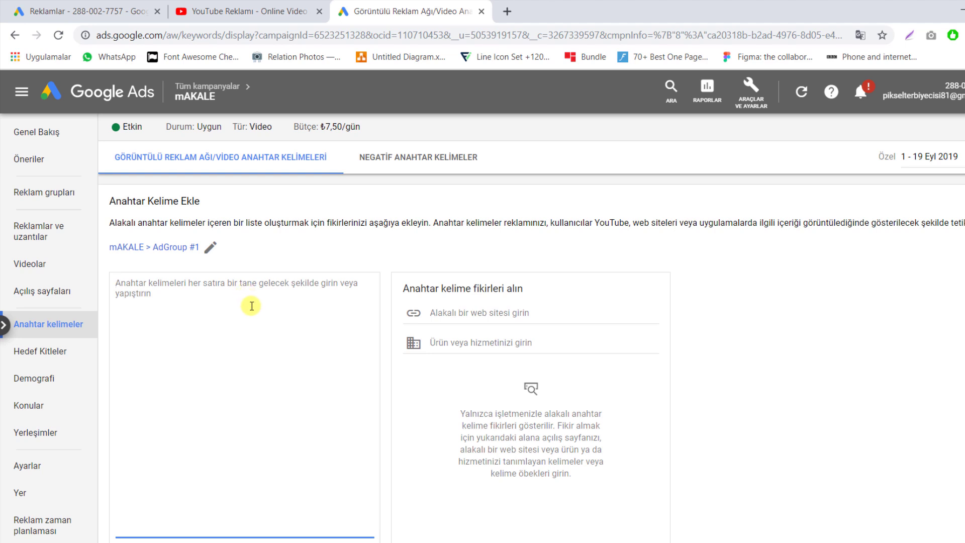
click(540, 327)
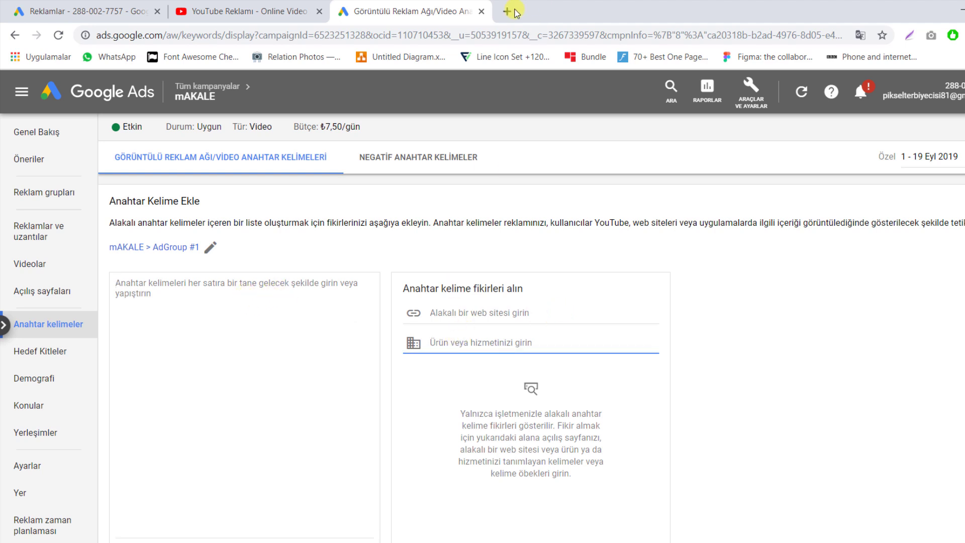
Step: Search Google for "ubbersuggest" in a new browser tab and open Neil Patel's Ubersuggest keyword tool
click(507, 11)
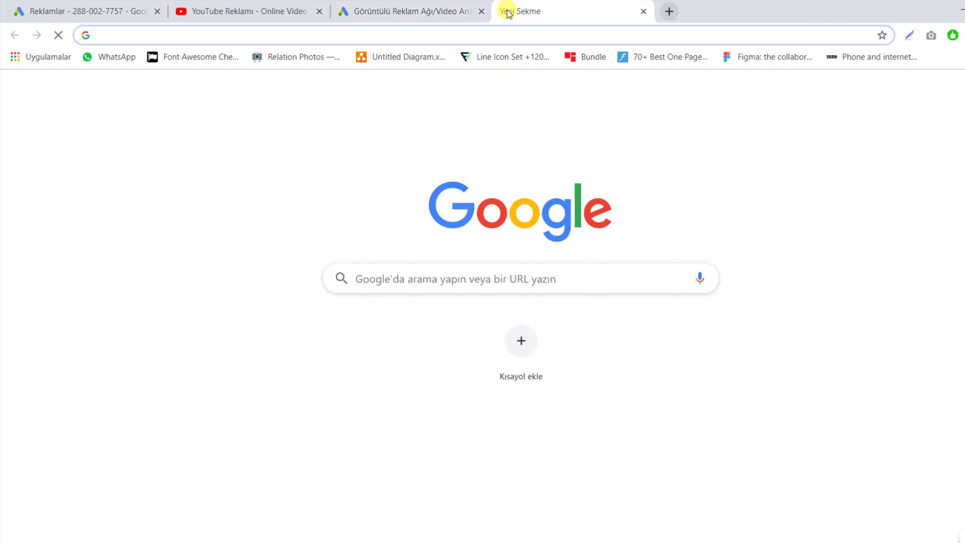
text(ubbersuggest)
key(Return)
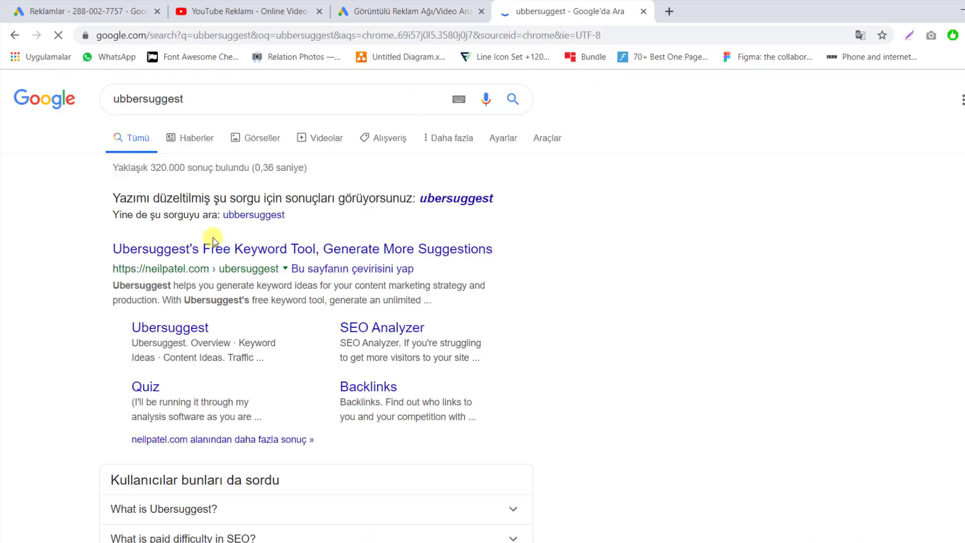
click(209, 250)
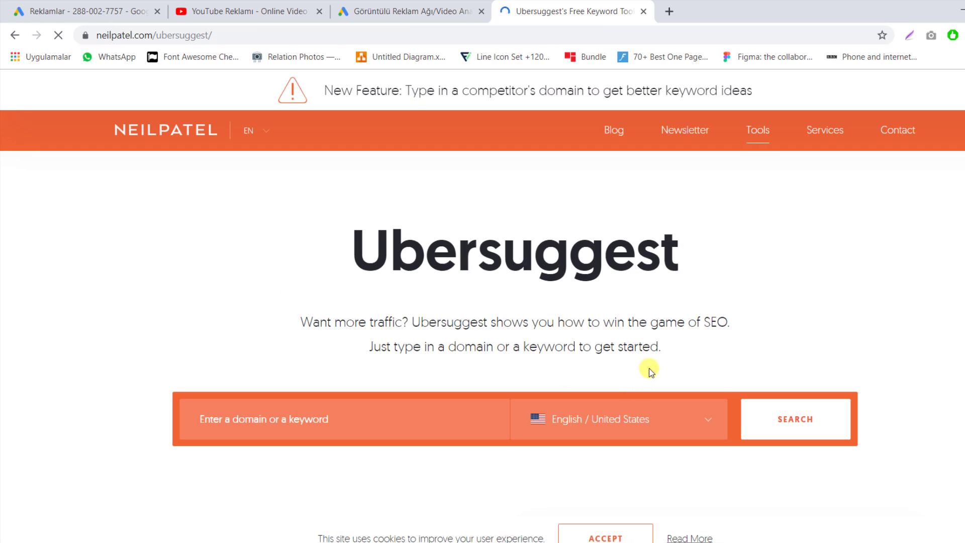
scroll(648, 364, down, 4)
scroll(653, 352, up, 4)
Step: Set the language and country to Turkish / Turkey and look up the keyword "makale yazarak para kazanma"
click(660, 418)
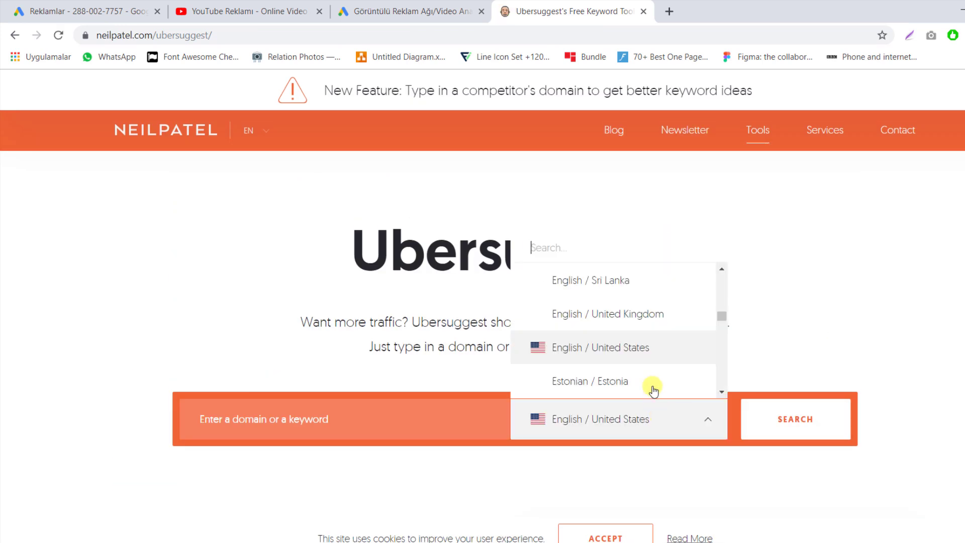
scroll(652, 325, down, 8)
scroll(648, 322, down, 10)
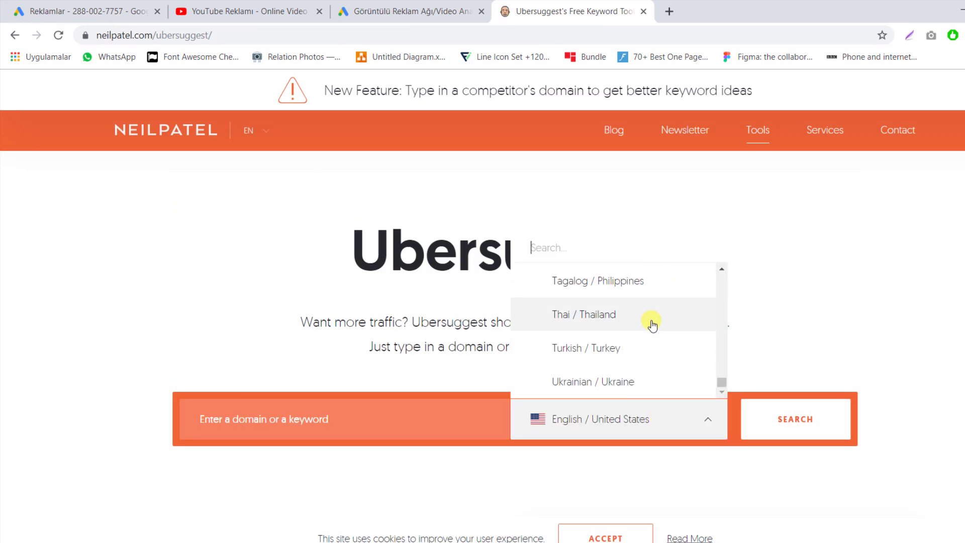
click(634, 348)
click(295, 418)
text(makale yazarak para kazanma)
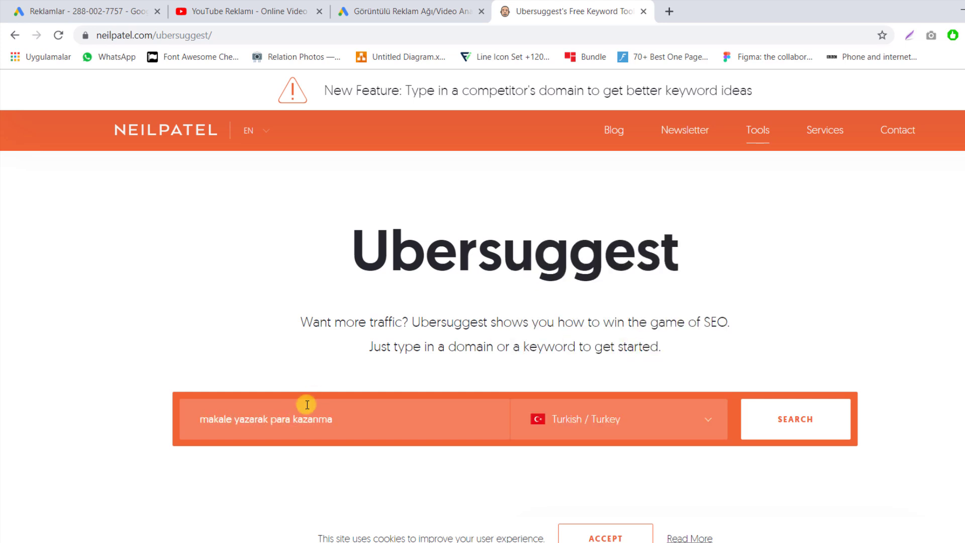
click(810, 429)
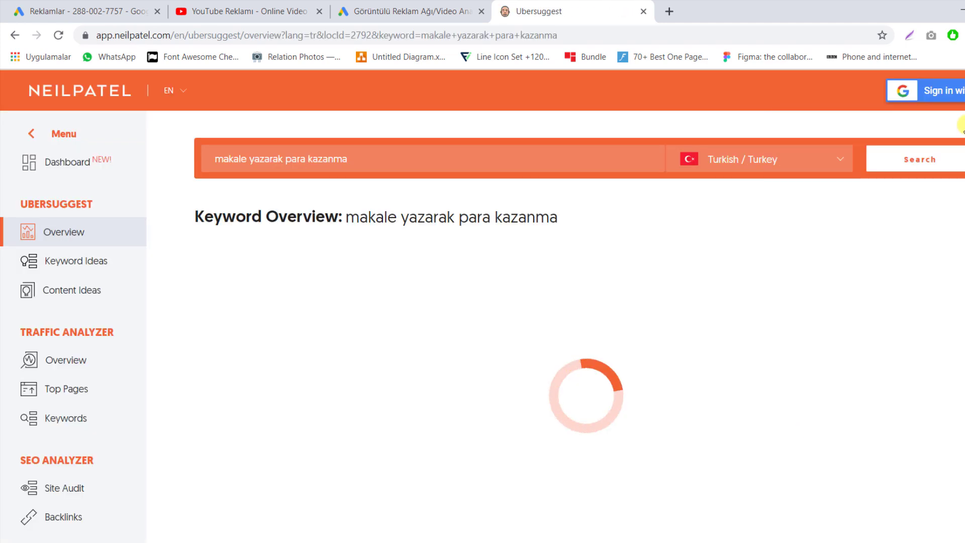
Step: Look over the suggested keywords with their search volumes and open the full list of keyword ideas
scroll(578, 327, down, 7)
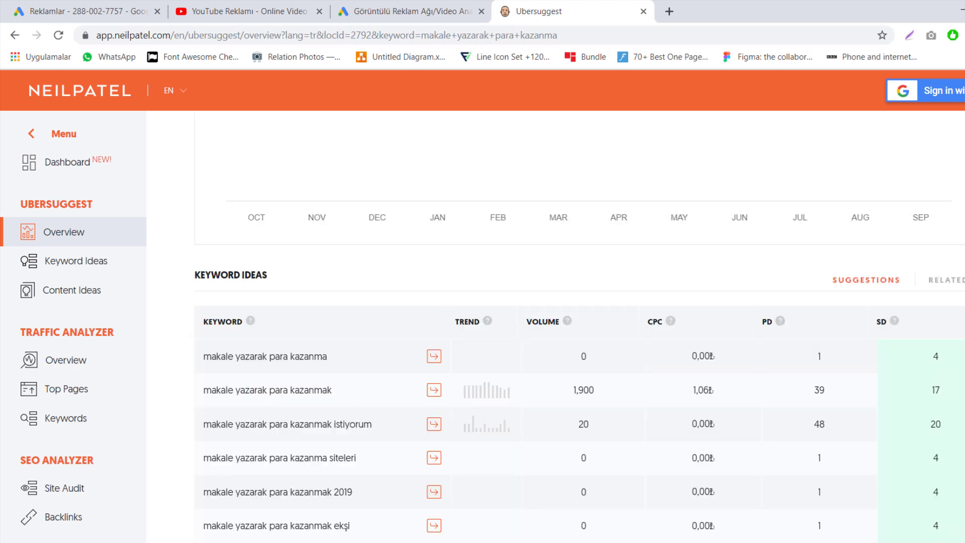
scroll(134, 167, down, 3)
mouse_move(568, 194)
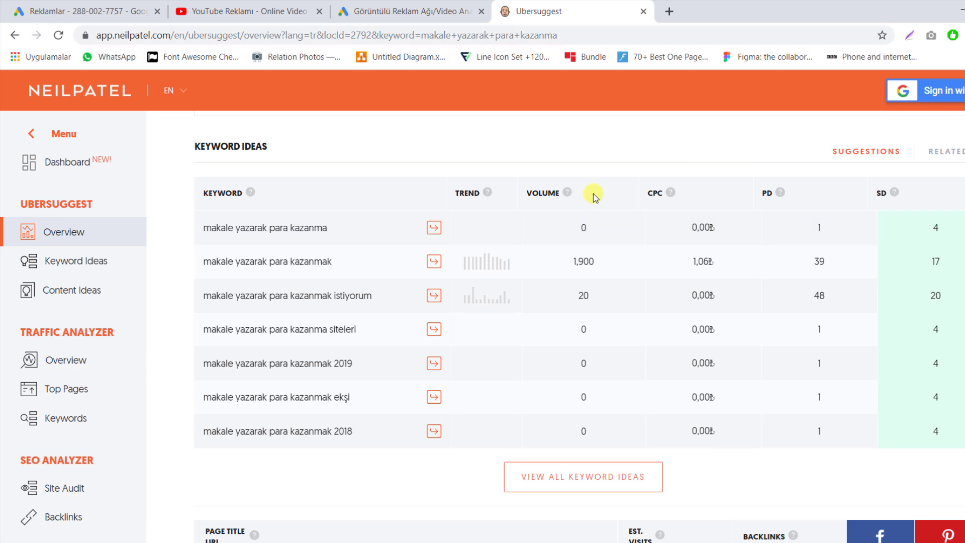
scroll(604, 275, down, 4)
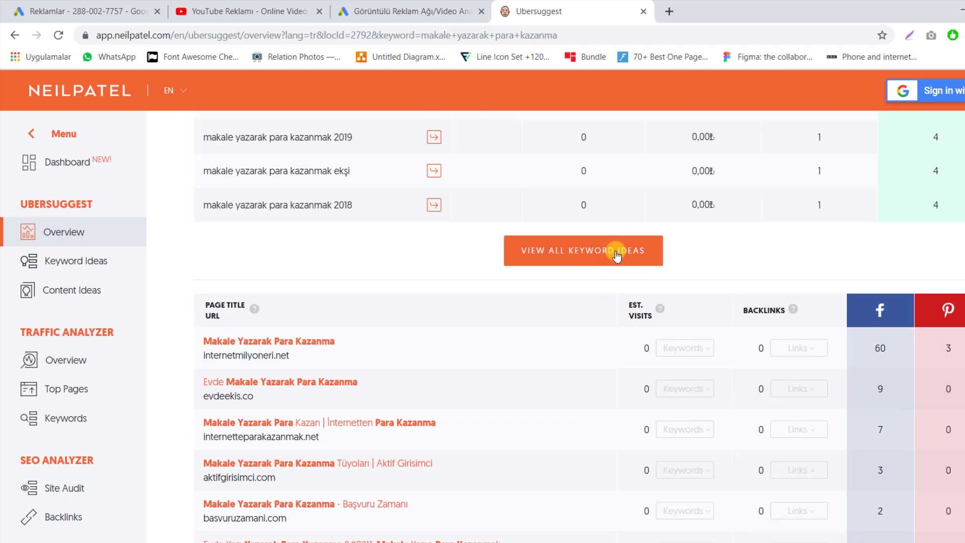
scroll(603, 302, up, 2)
click(592, 343)
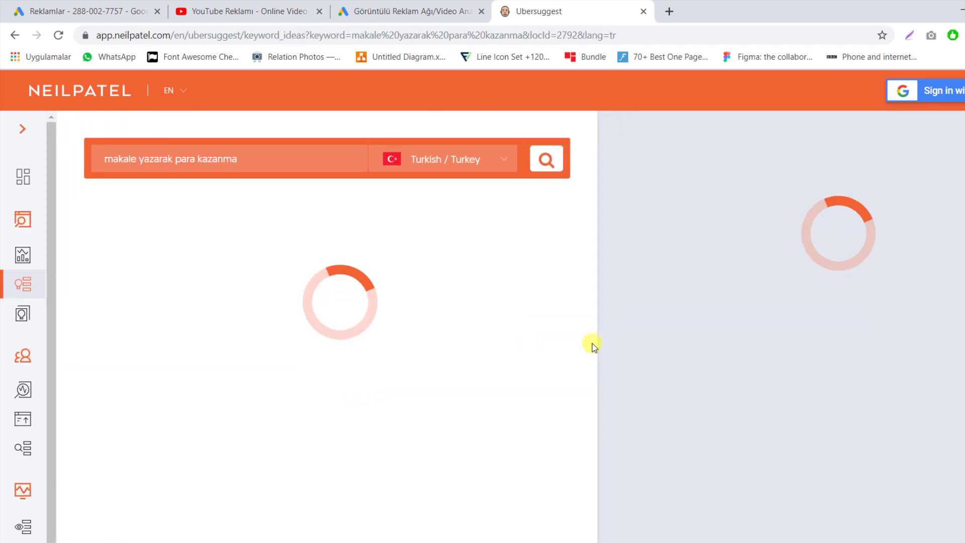
Step: Copy all "makale yazarak para kazanma" keyword ideas and paste them into the AdGroup #1 keyword list in Google Ads
scroll(509, 345, down, 5)
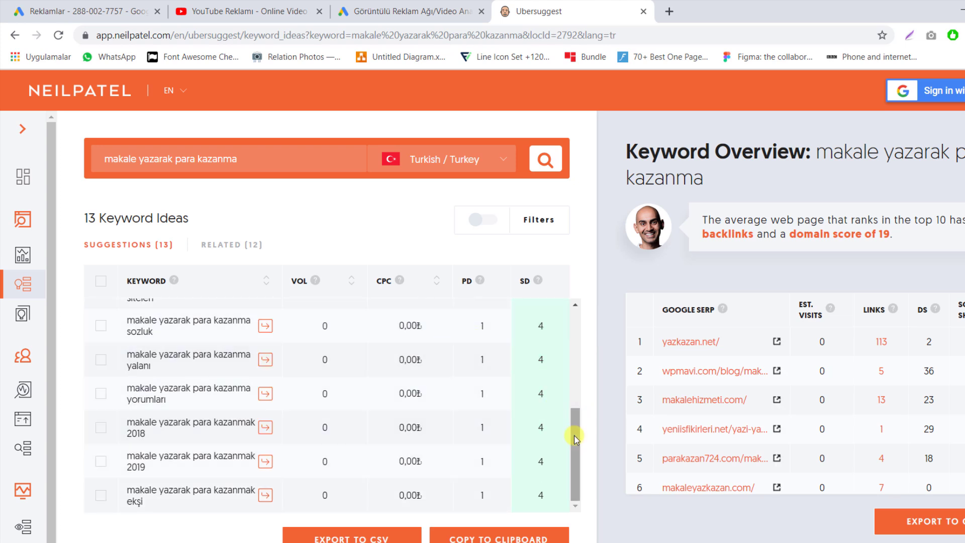
drag(576, 434, 598, 308)
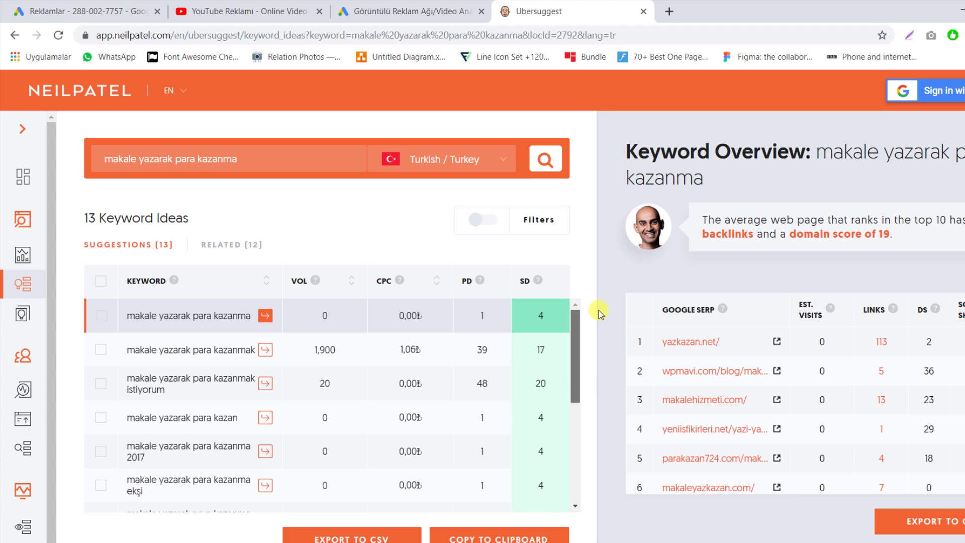
click(510, 536)
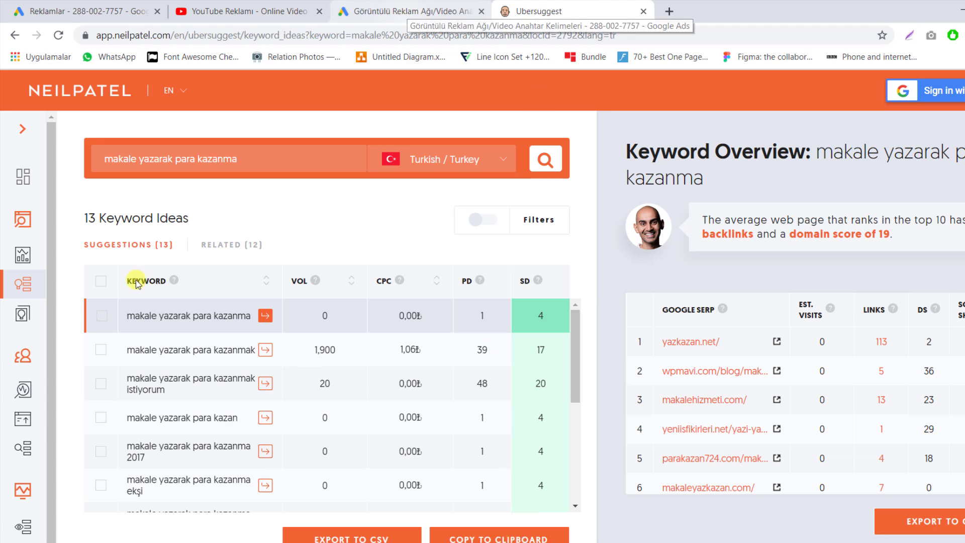
click(395, 12)
click(243, 286)
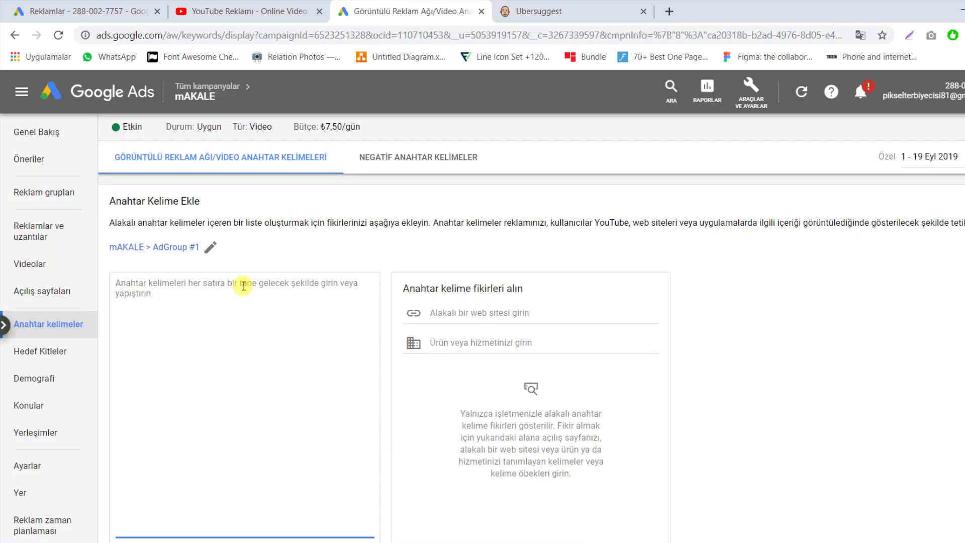
key(ctrl+v)
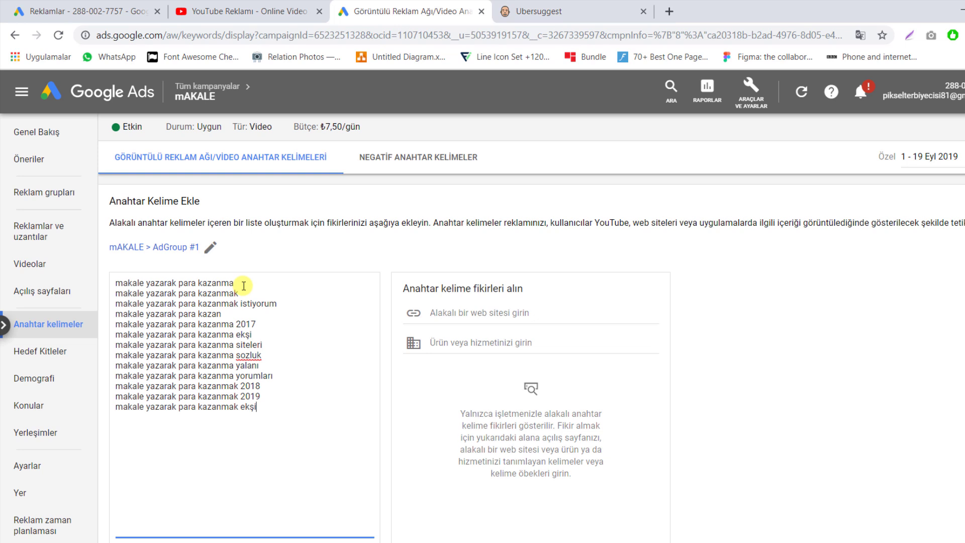
Step: Add the line "internetten para kazanma" to the keyword list and look up that same phrase in Ubersuggest
scroll(286, 334, down, 1)
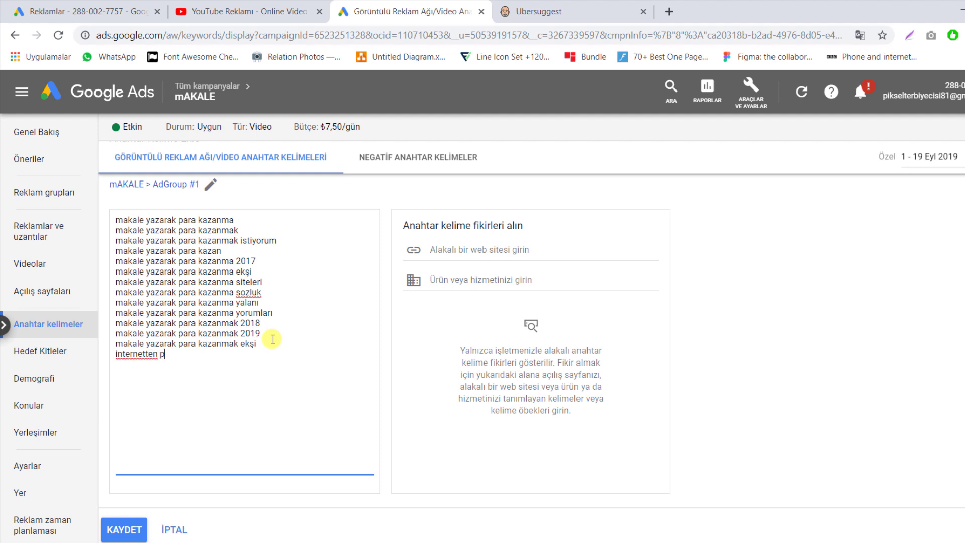
text(ma)
key(Return)
drag(246, 354, 113, 354)
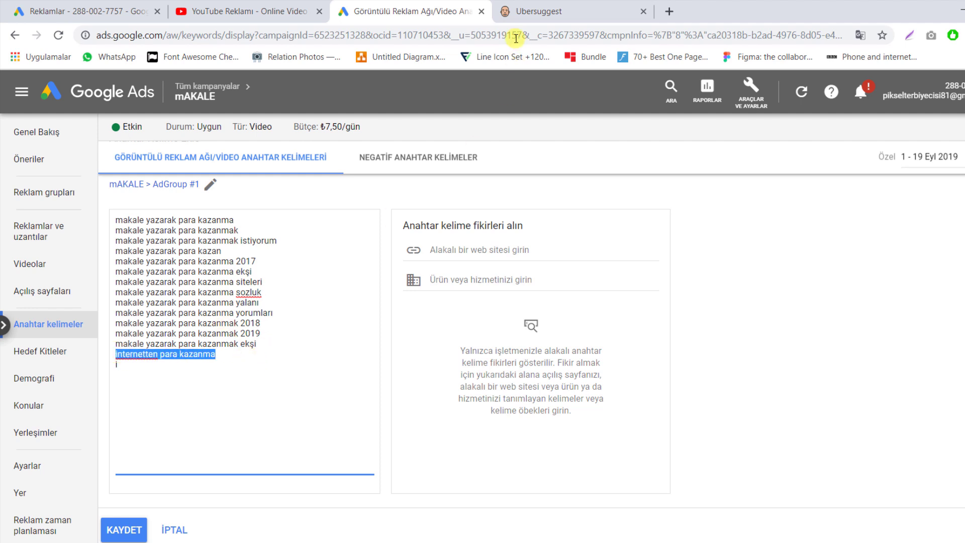
click(568, 11)
drag(288, 154, 103, 160)
key(ctrl+v)
key(Return)
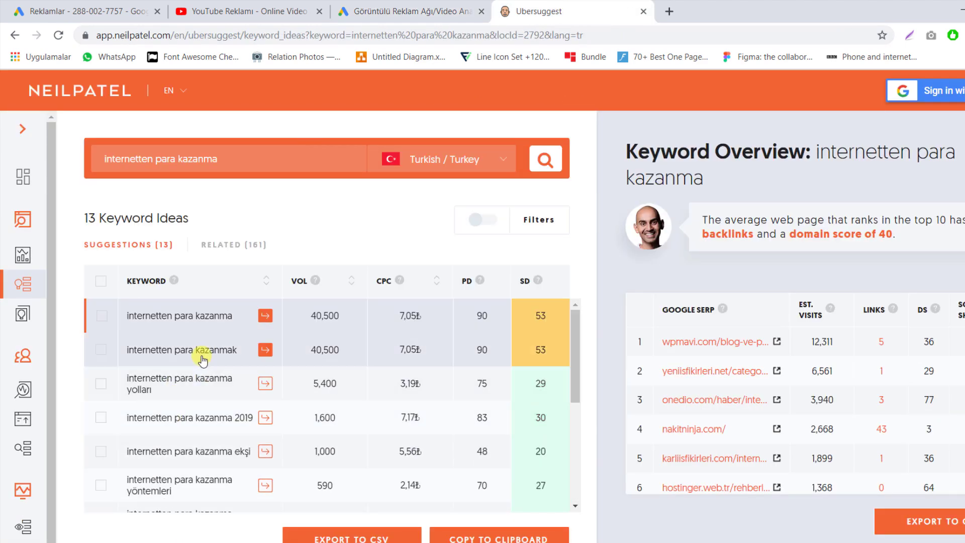
Step: Copy all "internetten para kazanma" keyword ideas and paste them below the makale keywords in the Google Ads keyword list
scroll(201, 392, down, 5)
click(513, 534)
key(ctrl+shift+Tab)
triple_click(114, 358)
key(ctrl+v)
scroll(199, 371, up, 2)
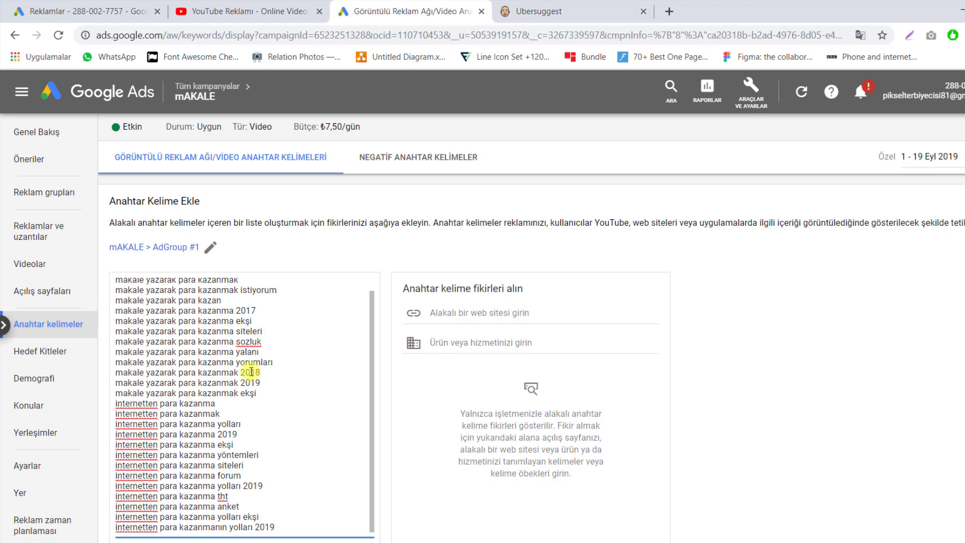
scroll(349, 381, up, 1)
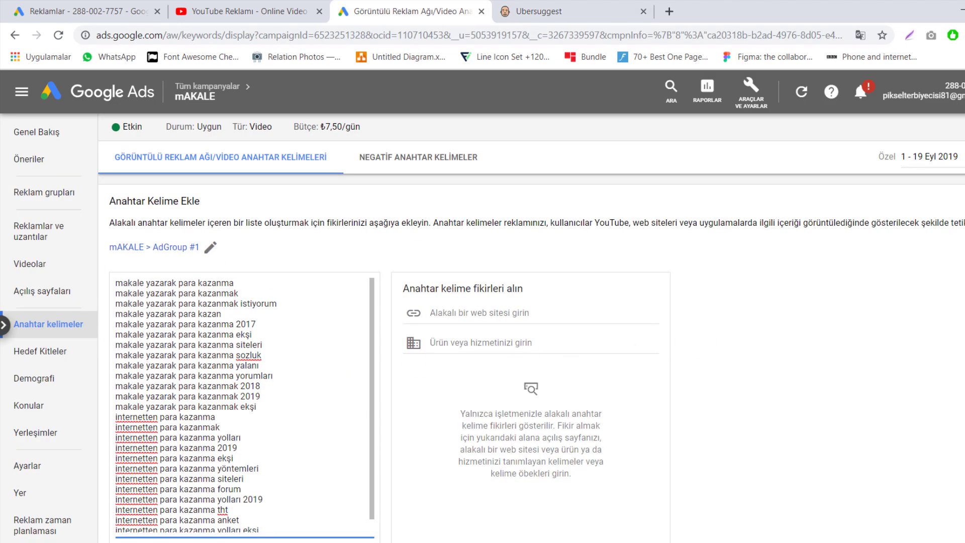
Step: Remove the keywords "internetten para kazanma anket" and "internetten para kazanma tht" from the list
scroll(251, 453, down, 2)
drag(247, 451, 82, 452)
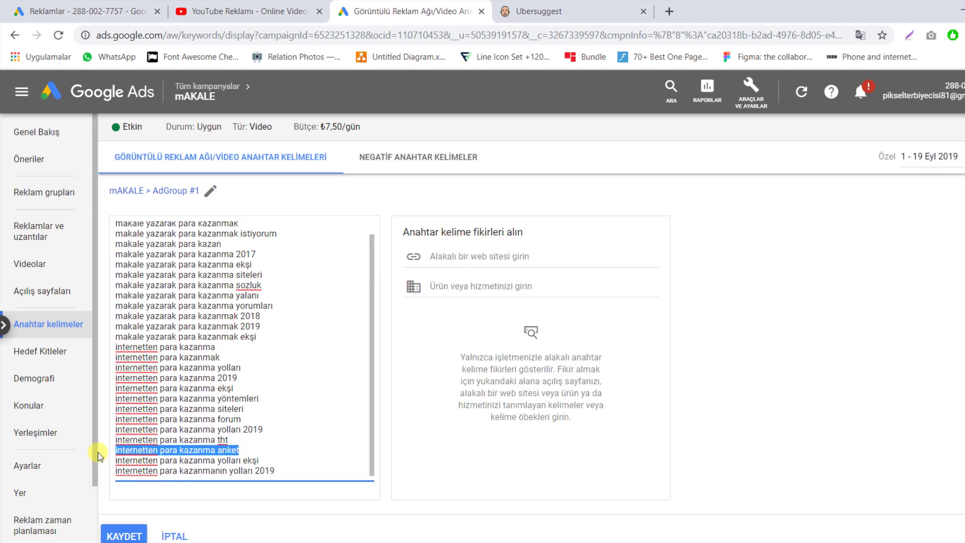
key(BackSpace)
key(BackSpace)
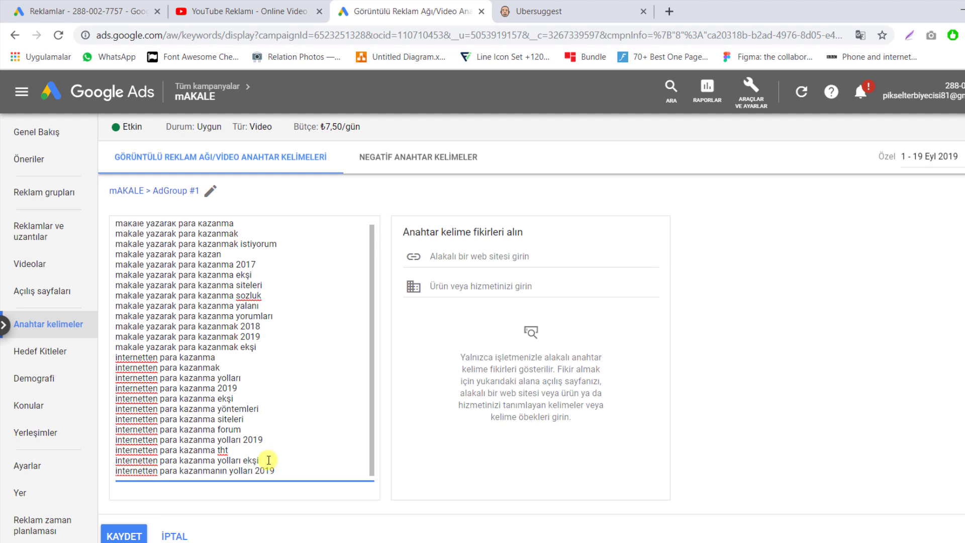
drag(246, 451, 92, 455)
key(BackSpace)
key(BackSpace)
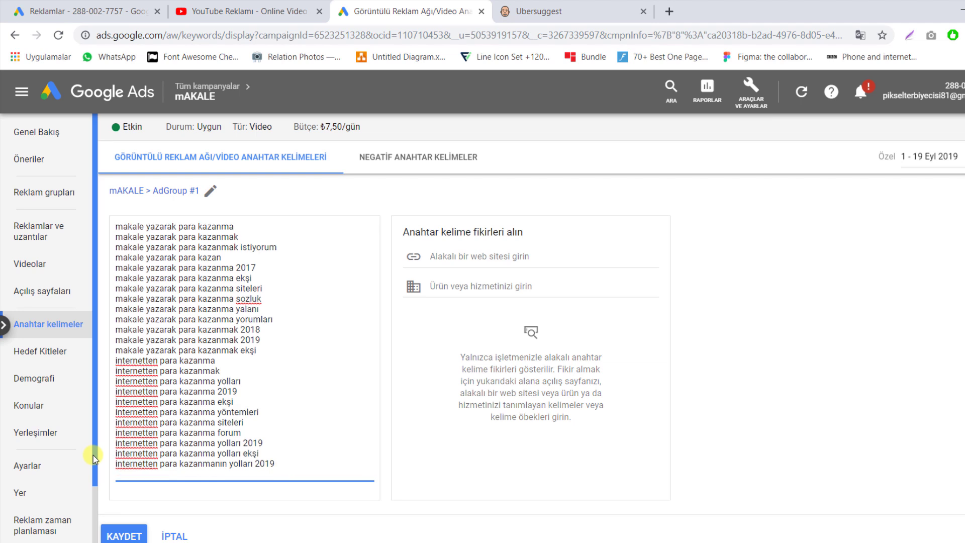
Step: Check the remaining keywords and remove "makale yazarak para kazanma yalanı" from the list
drag(242, 433, 101, 433)
click(243, 423)
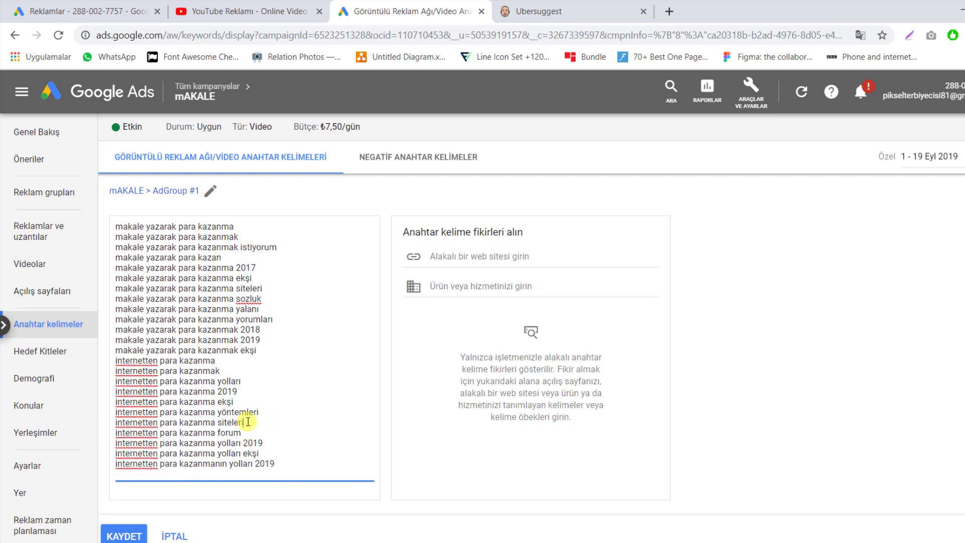
click(235, 402)
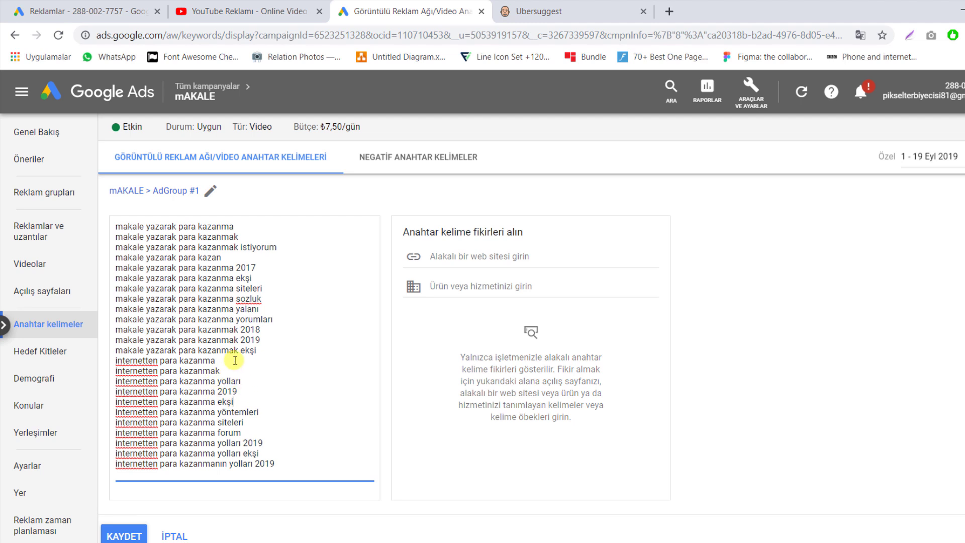
drag(264, 309, 114, 312)
key(BackSpace)
key(BackSpace)
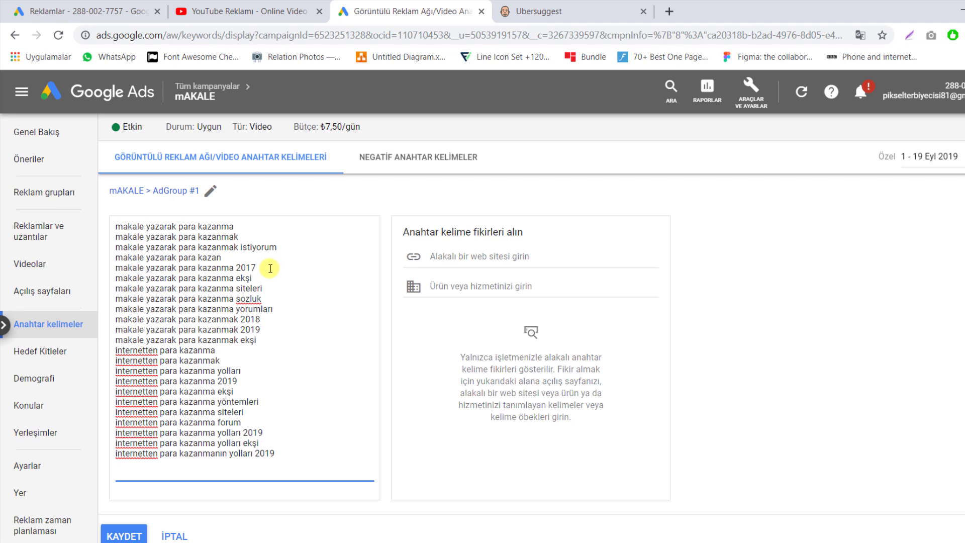
Step: Remove the outdated keywords "makale yazarak para kazanma 2017" and "makale yazarak para kazanmak 2018" from the list
triple_click(107, 269)
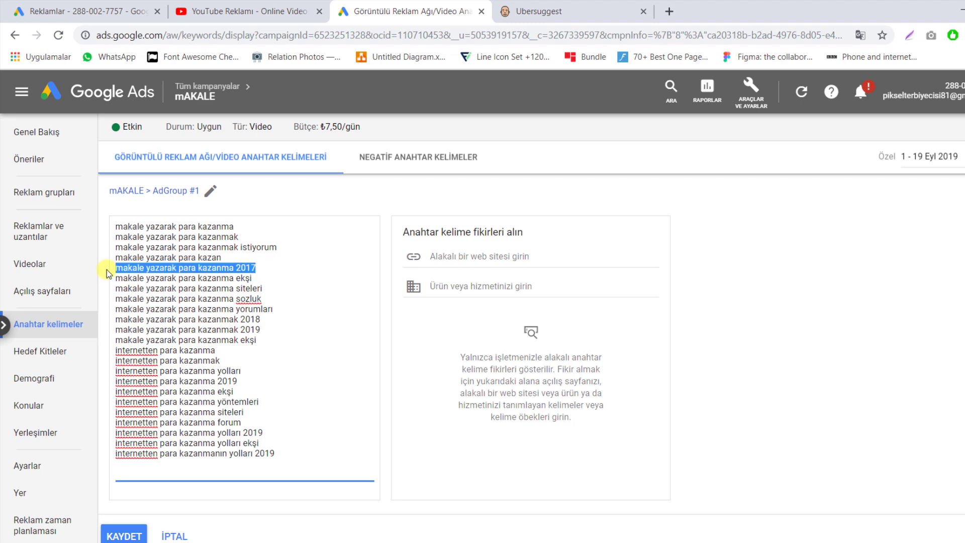
key(BackSpace)
key(BackSpace)
triple_click(108, 309)
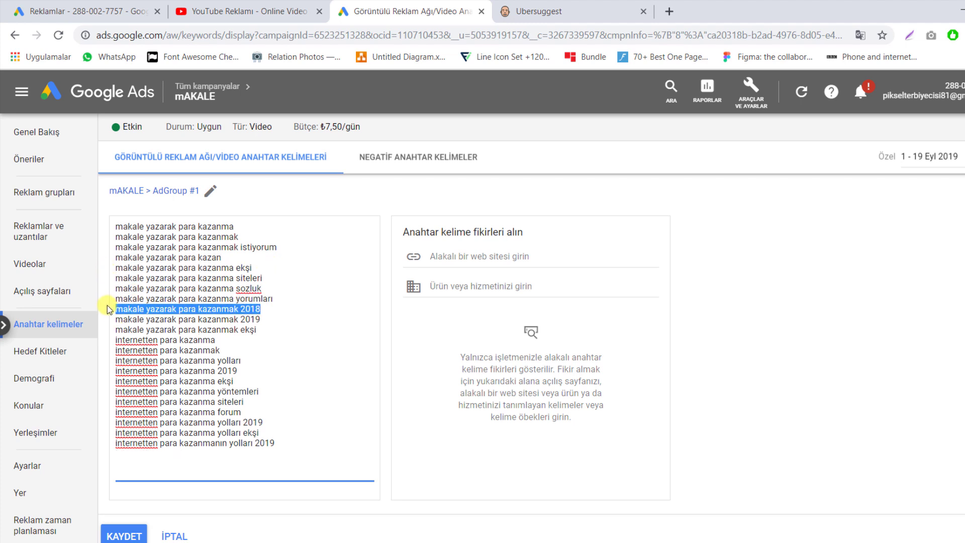
key(BackSpace)
key(BackSpace)
Step: Look through the cleaned keyword list and save the keywords to AdGroup #1
drag(274, 402, 168, 288)
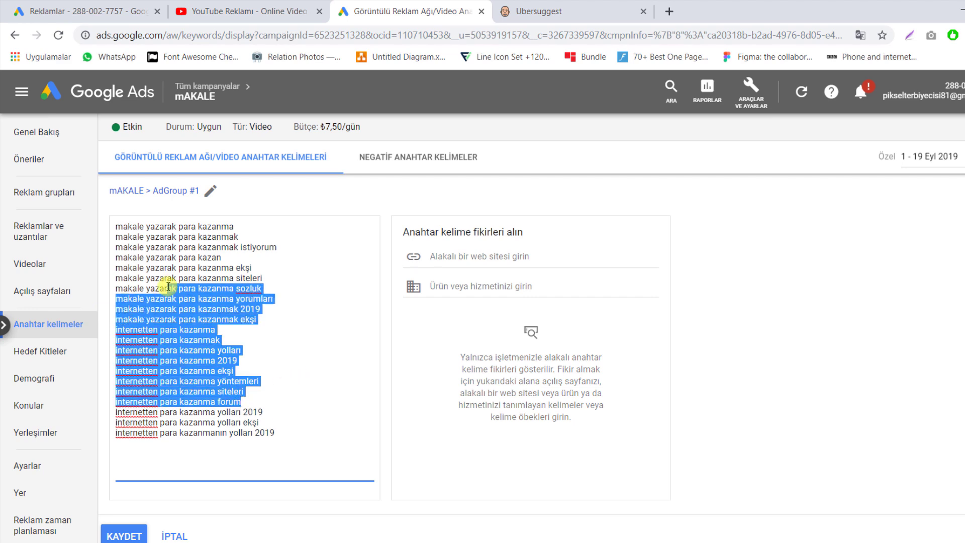
scroll(284, 318, down, 4)
scroll(244, 263, up, 5)
scroll(151, 402, down, 2)
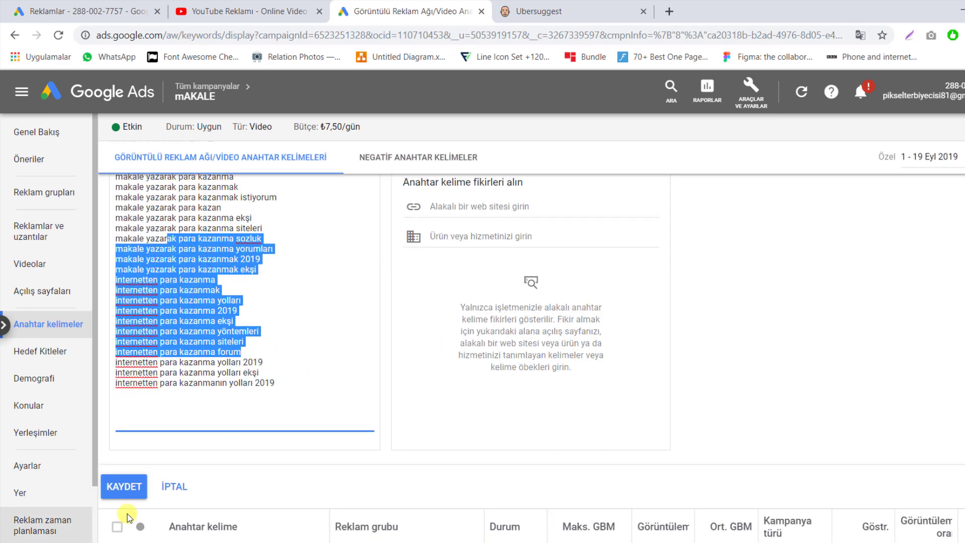
click(122, 495)
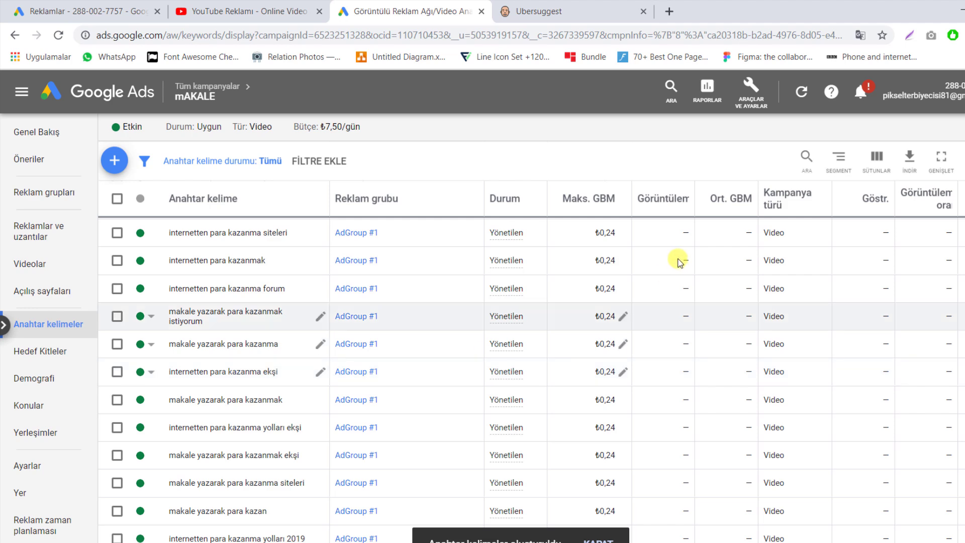
Step: Review the saved mAKALE keywords and the keyword performance table of the Mobil uygulamalar campaign
scroll(281, 377, up, 5)
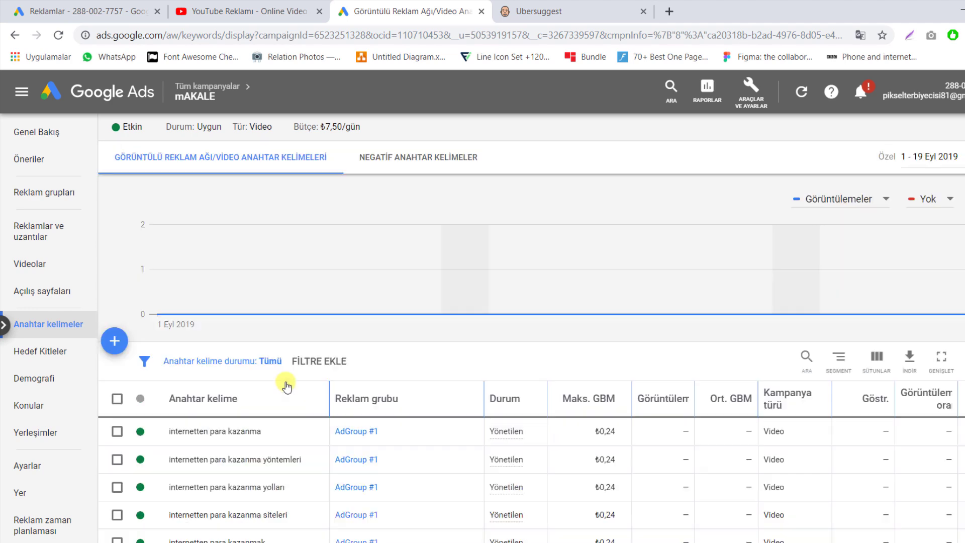
scroll(285, 383, down, 10)
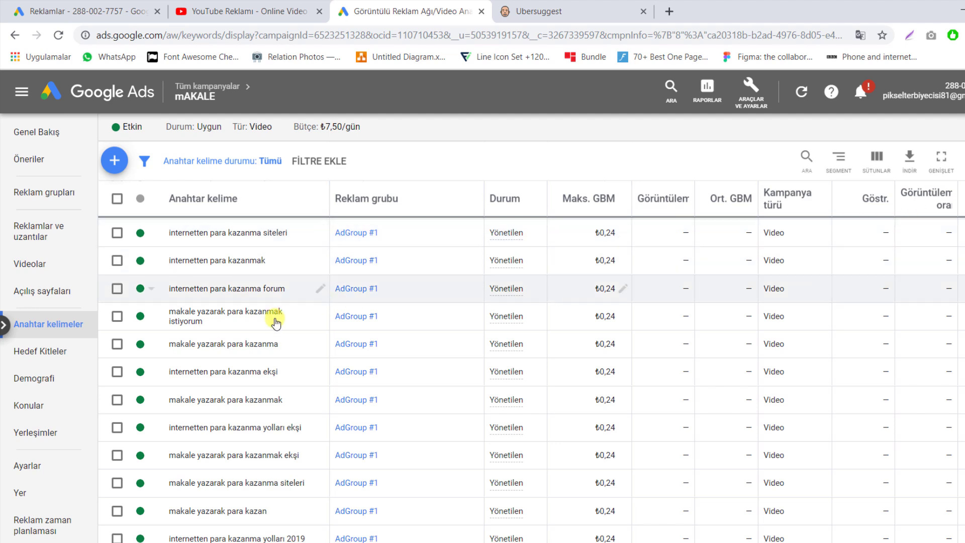
click(16, 94)
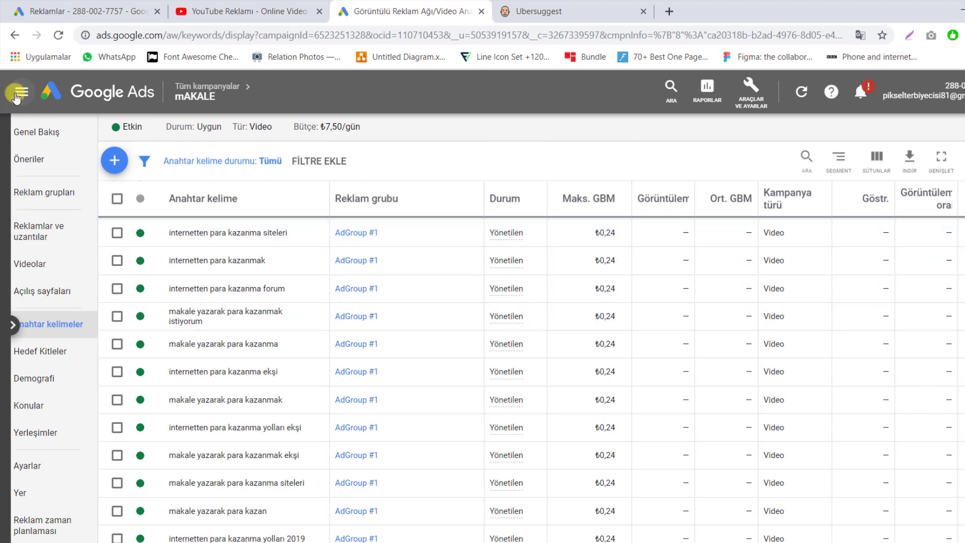
click(84, 242)
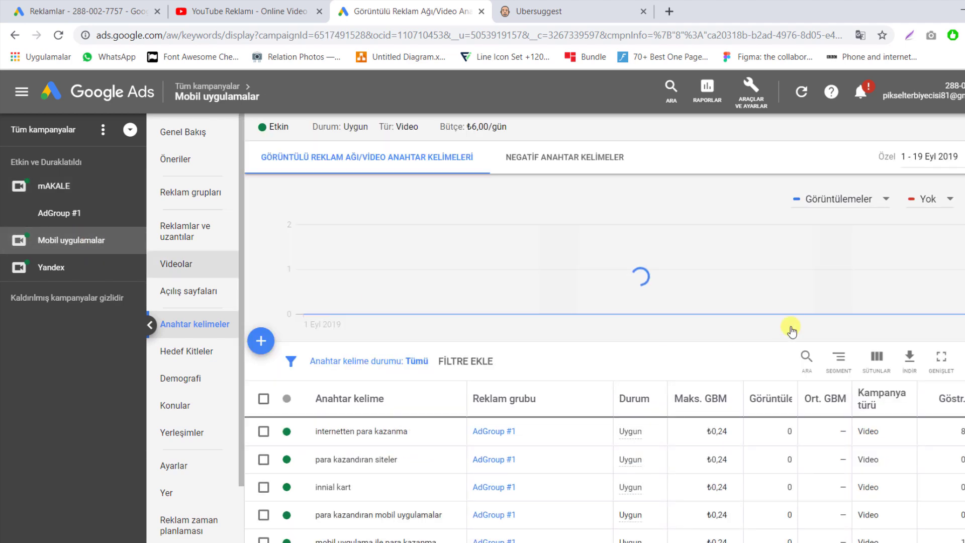
scroll(764, 362, down, 4)
scroll(595, 392, up, 4)
scroll(595, 392, down, 4)
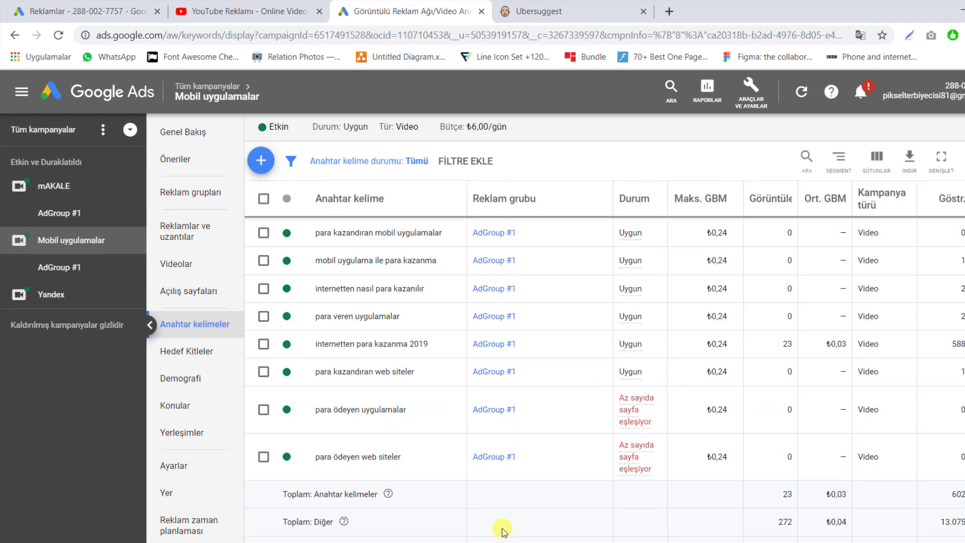
scroll(505, 532, right, 2)
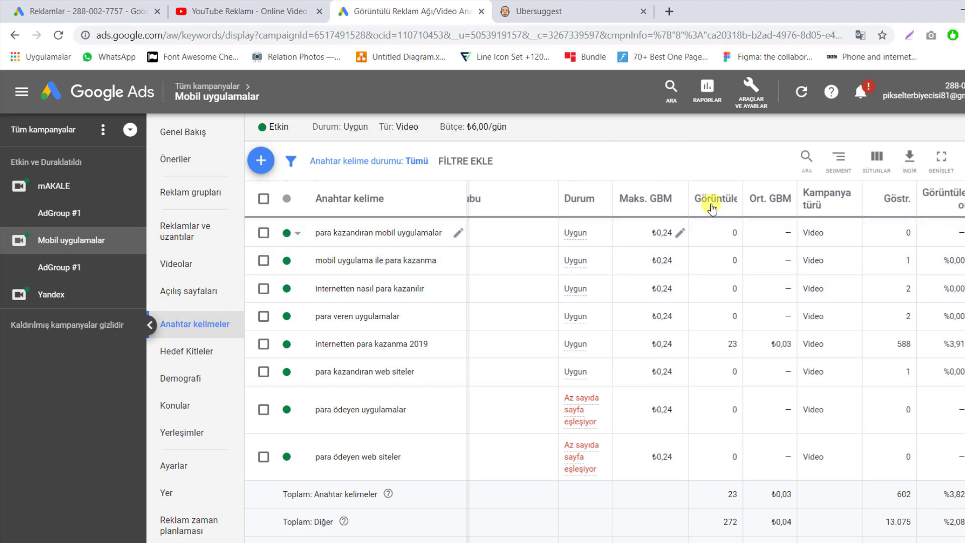
Step: Sort the Mobil uygulamalar keywords by impressions in descending order and examine their view rates
click(893, 204)
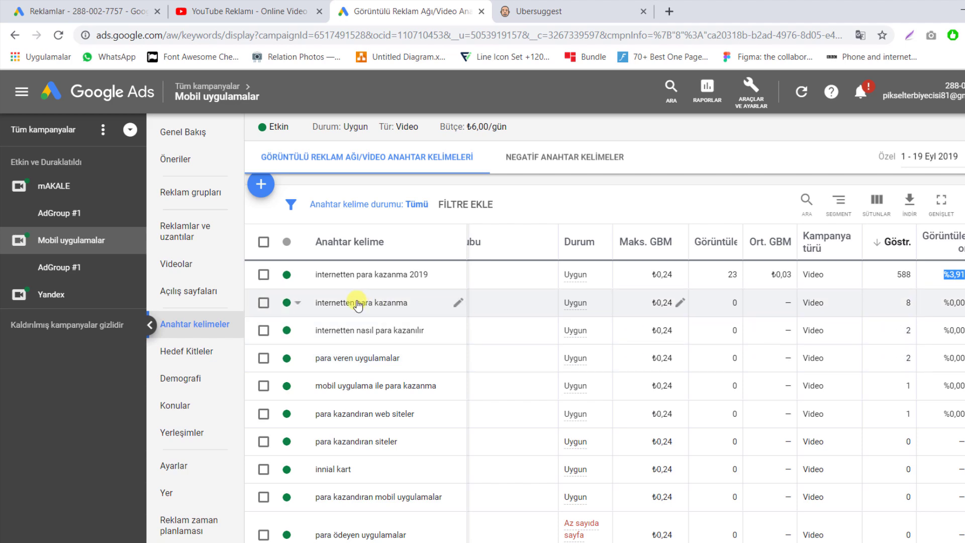
scroll(767, 284, down, 5)
scroll(767, 284, up, 5)
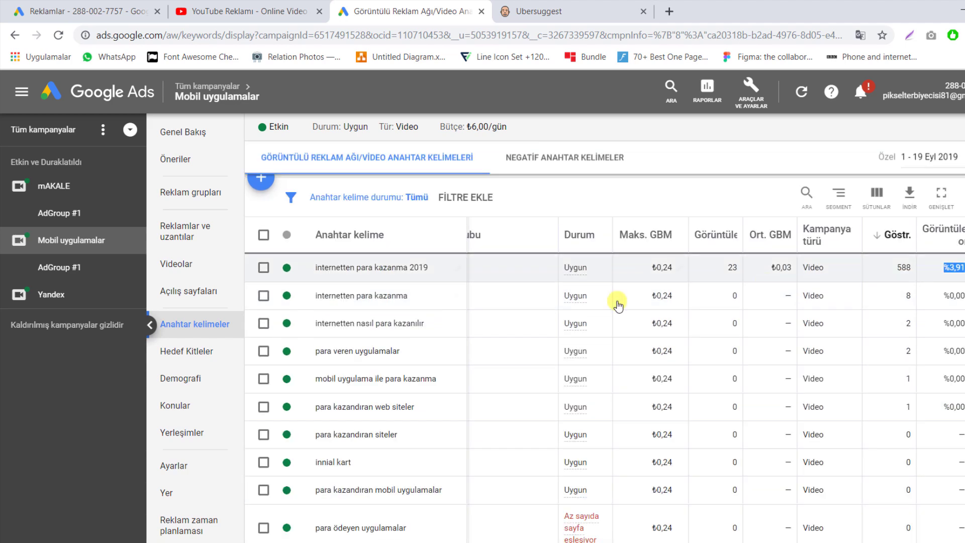
scroll(550, 396, down, 5)
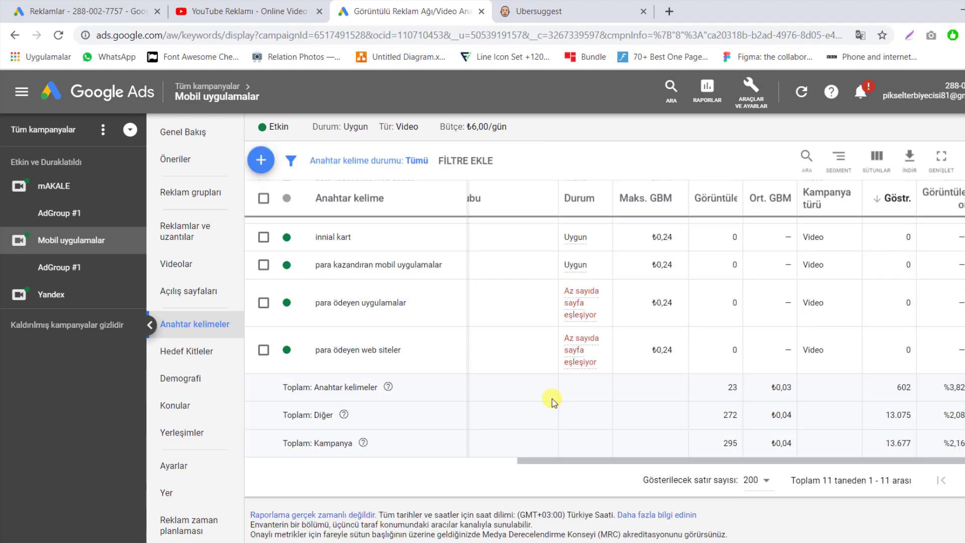
scroll(551, 397, up, 7)
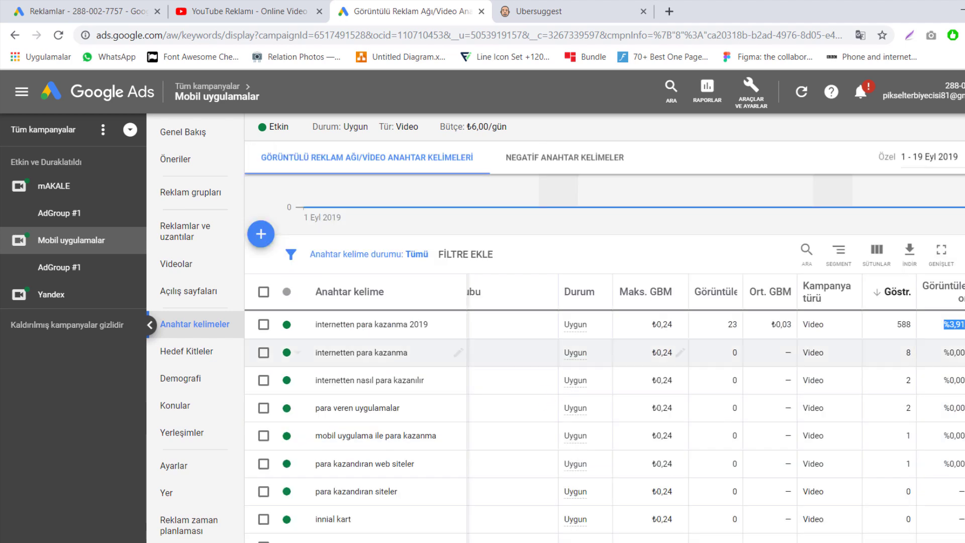
drag(944, 356, 960, 353)
click(952, 351)
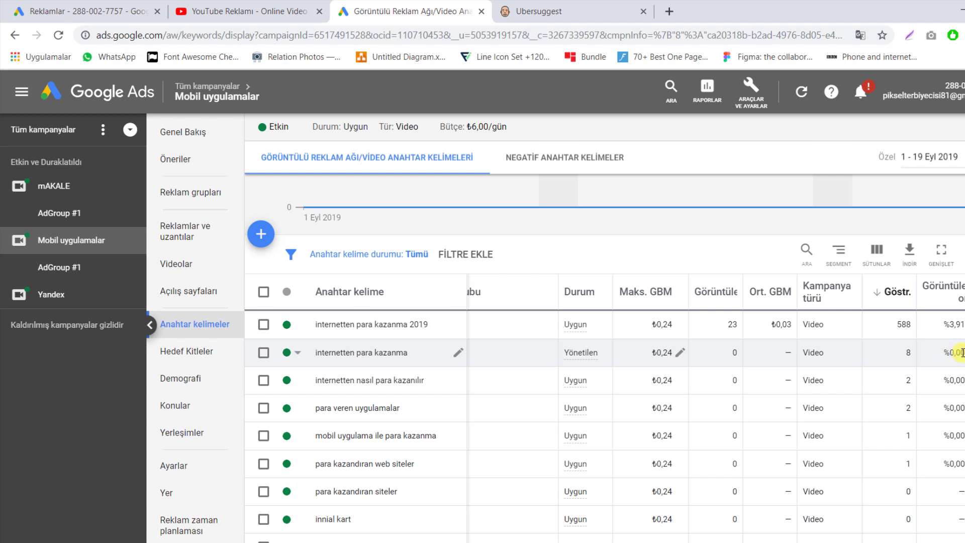
Step: Check the status options of the keyword "internetten para kazanma" and the view rate of "internetten para kazanma 2019"
click(299, 353)
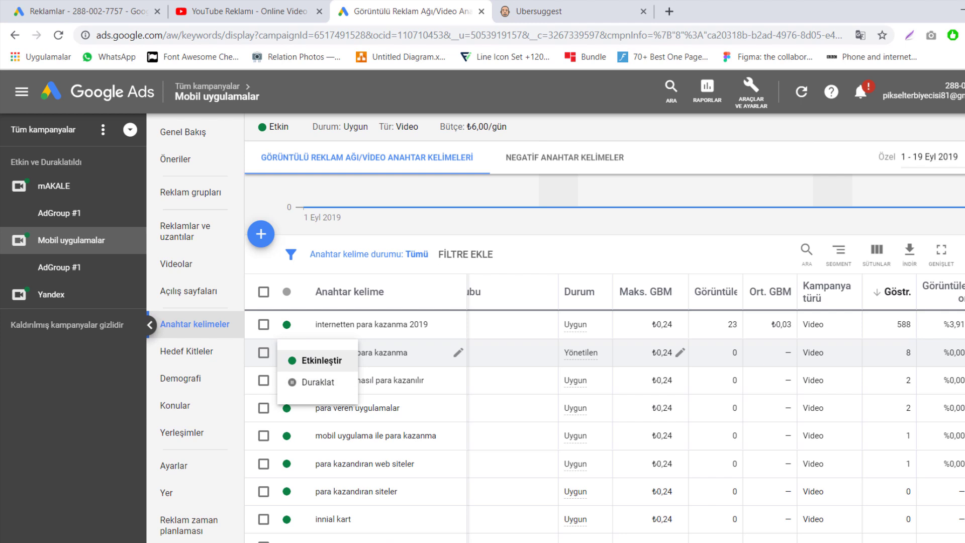
key(Escape)
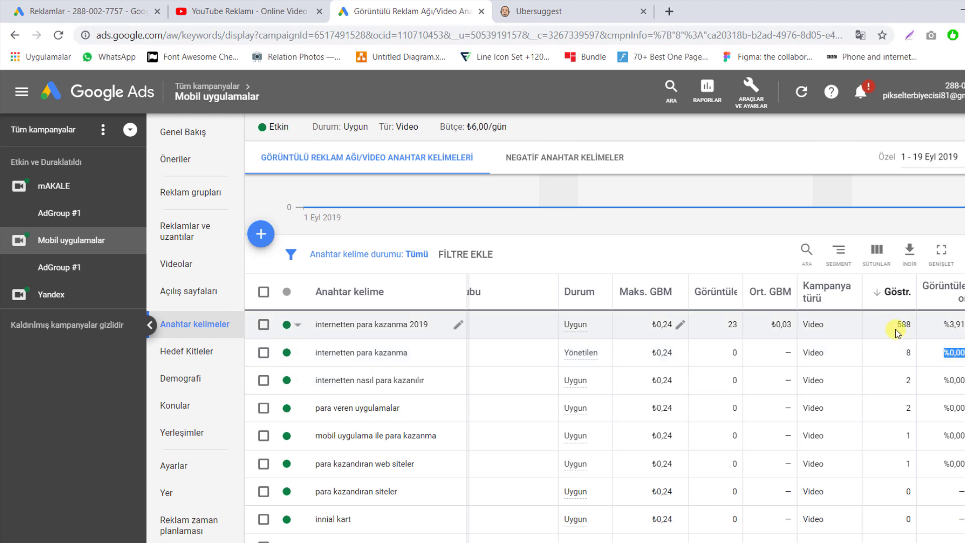
drag(943, 324, 960, 324)
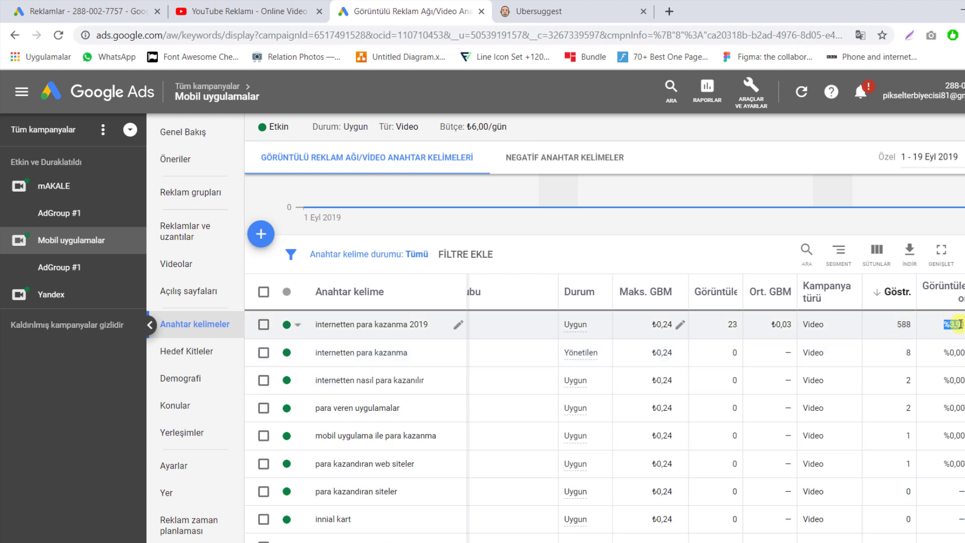
scroll(962, 343, down, 5)
scroll(963, 344, up, 5)
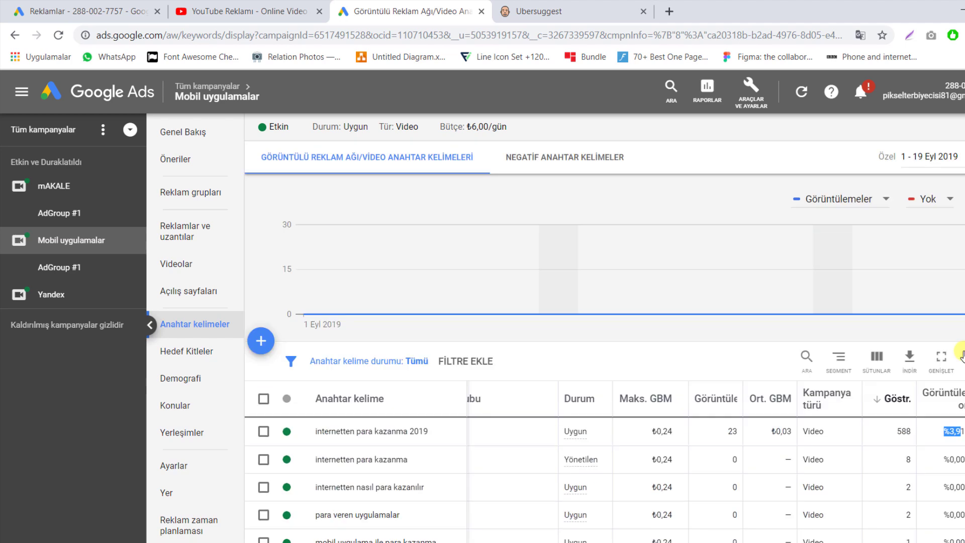
Step: Pause the low-performing keyword "para veren uygulamalar" in the Mobil uygulamalar campaign
scroll(962, 352, down, 3)
scroll(324, 289, up, 3)
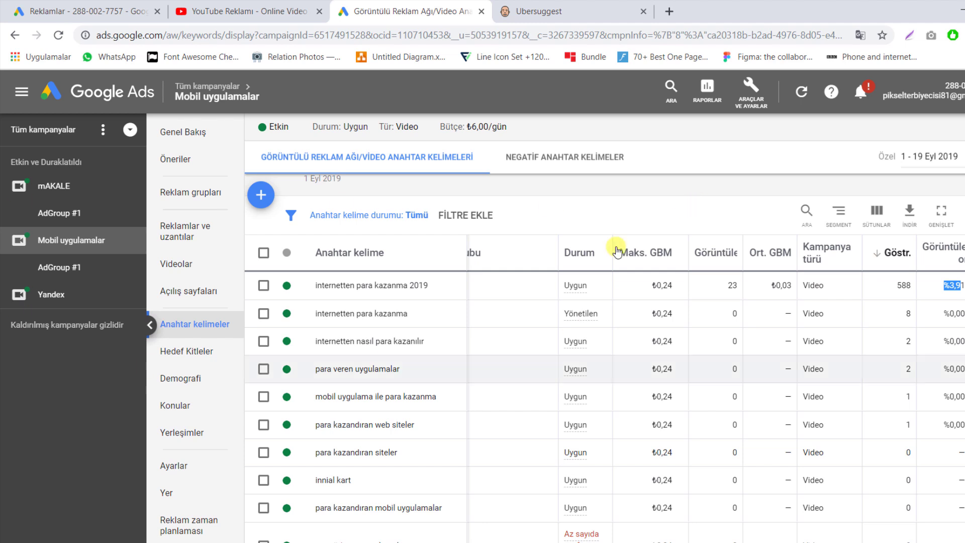
click(299, 371)
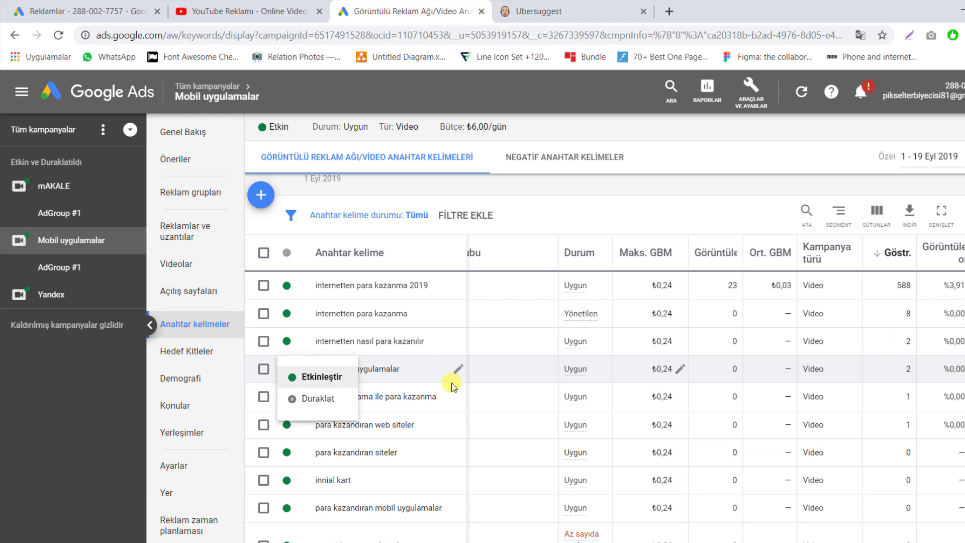
click(320, 400)
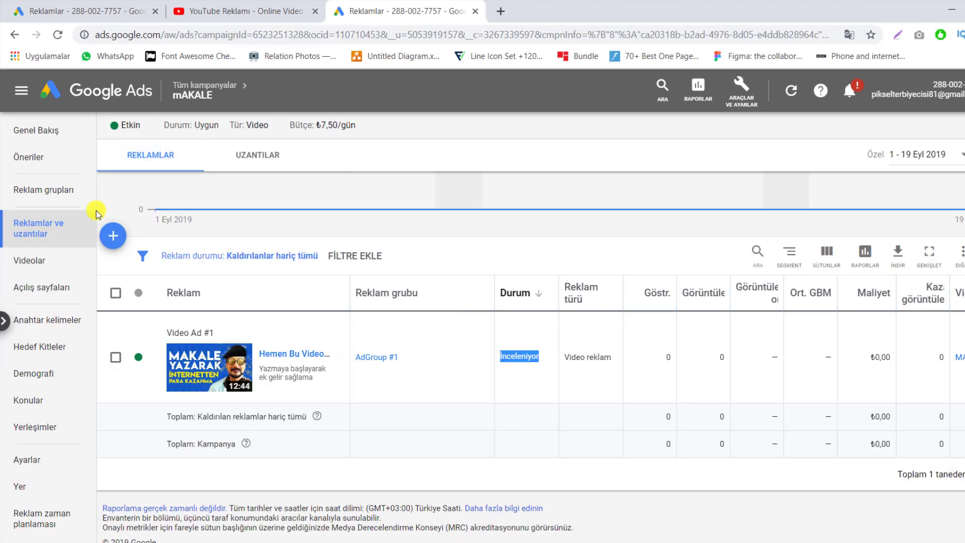
Step: Check the mAKALE campaign's ads and go to the campaign overview for the whole account
click(43, 229)
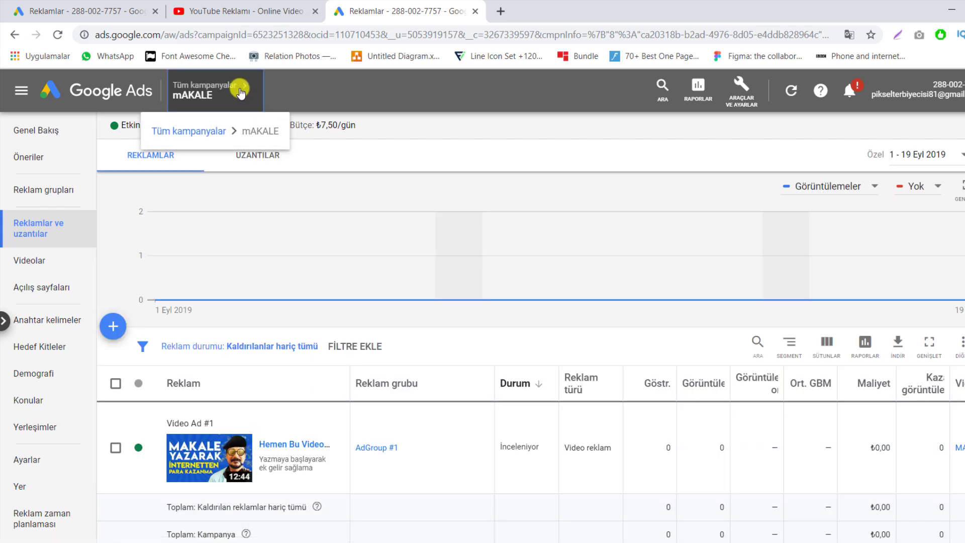
click(195, 130)
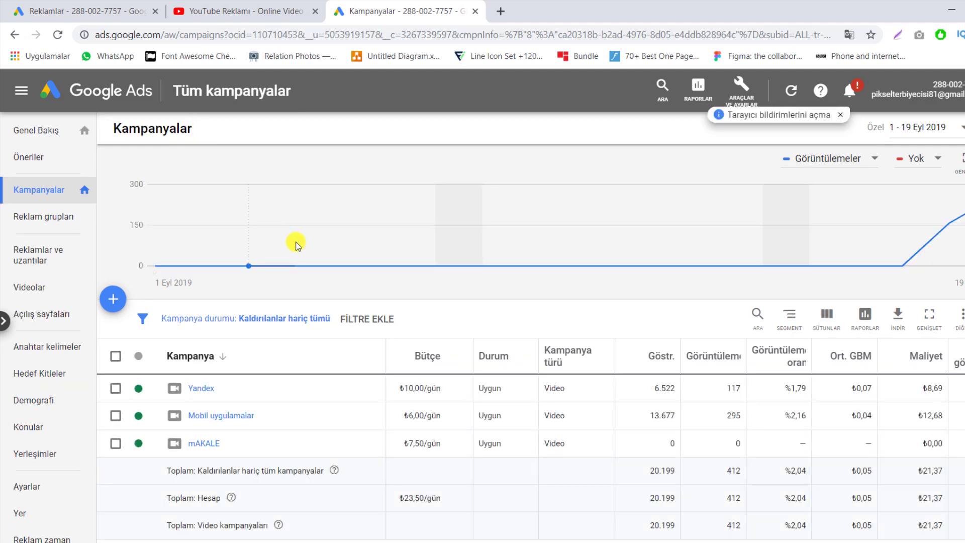
scroll(296, 244, down, 2)
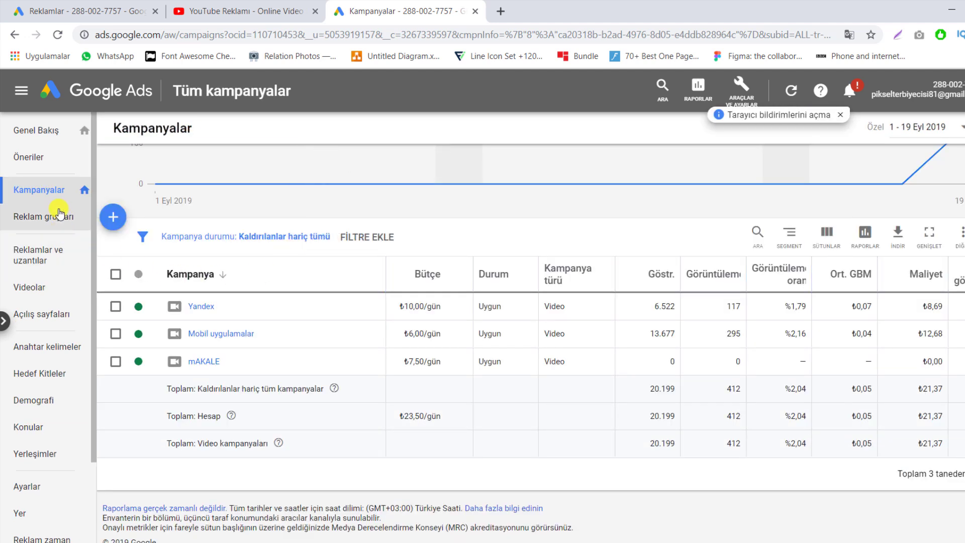
Step: Open the ads of all campaigns and examine their approval status and performance columns
click(39, 259)
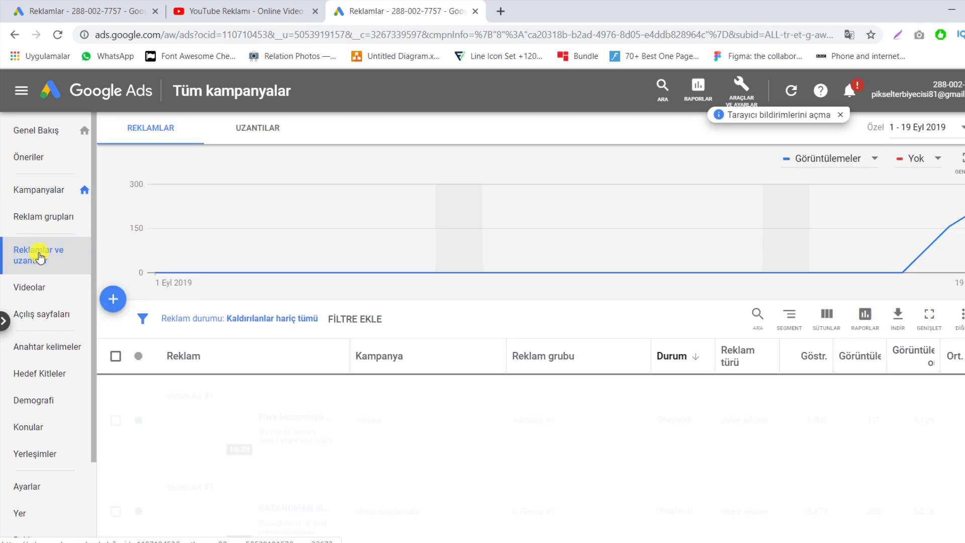
scroll(466, 273, down, 5)
scroll(472, 295, up, 5)
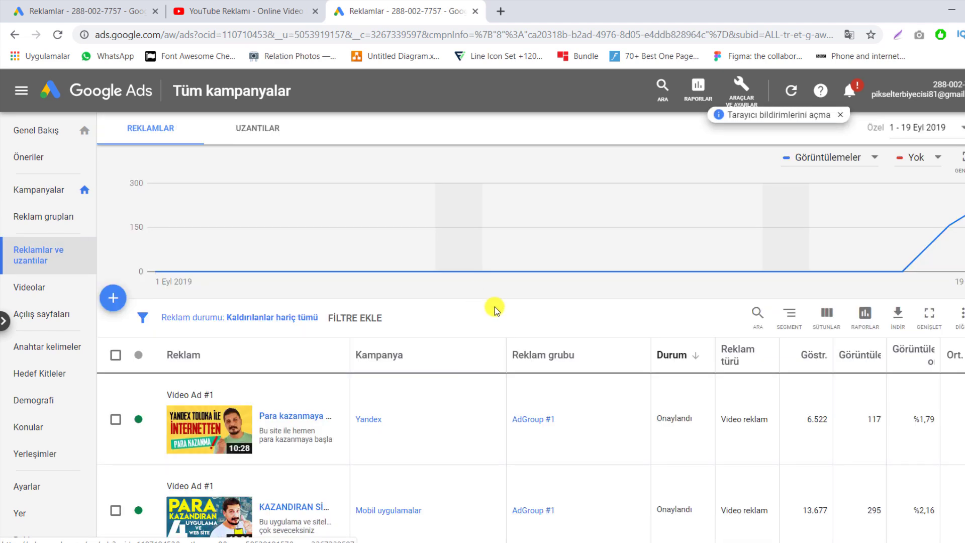
scroll(664, 277, down, 3)
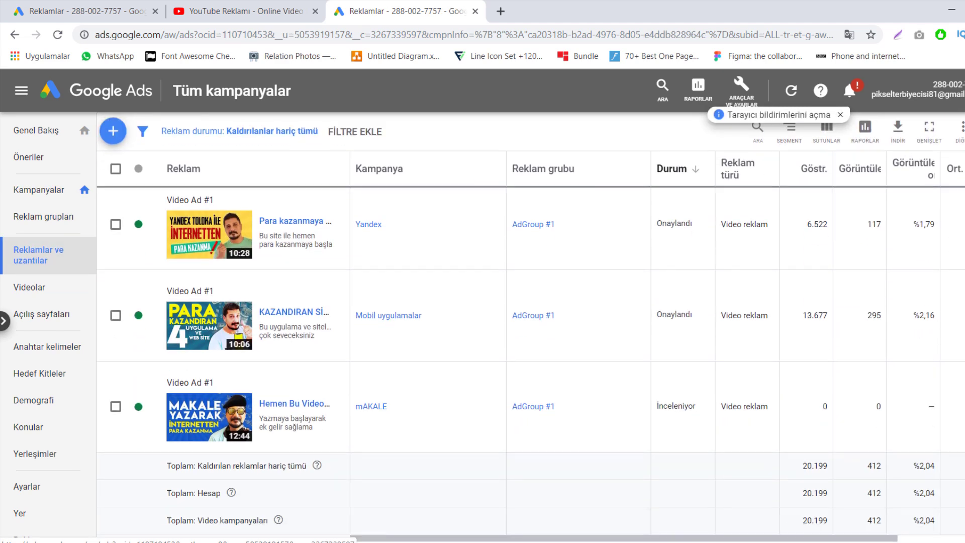
scroll(664, 277, up, 1)
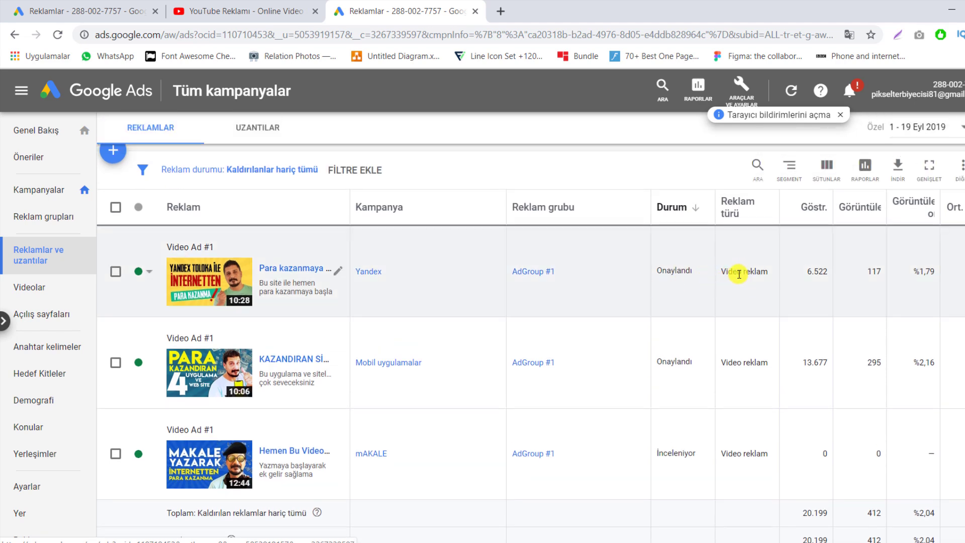
scroll(604, 478, right, 2)
scroll(568, 540, left, 1)
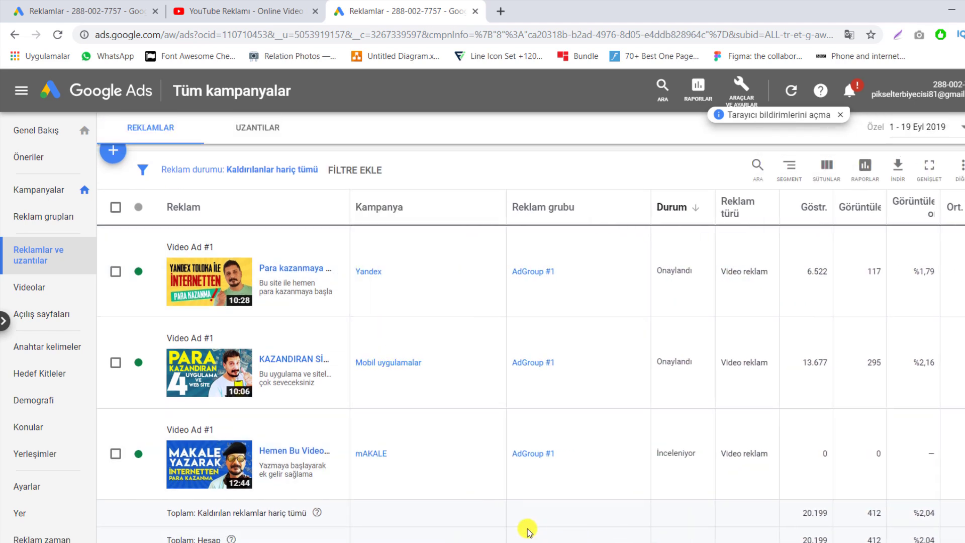
scroll(553, 539, right, 3)
scroll(563, 539, right, 2)
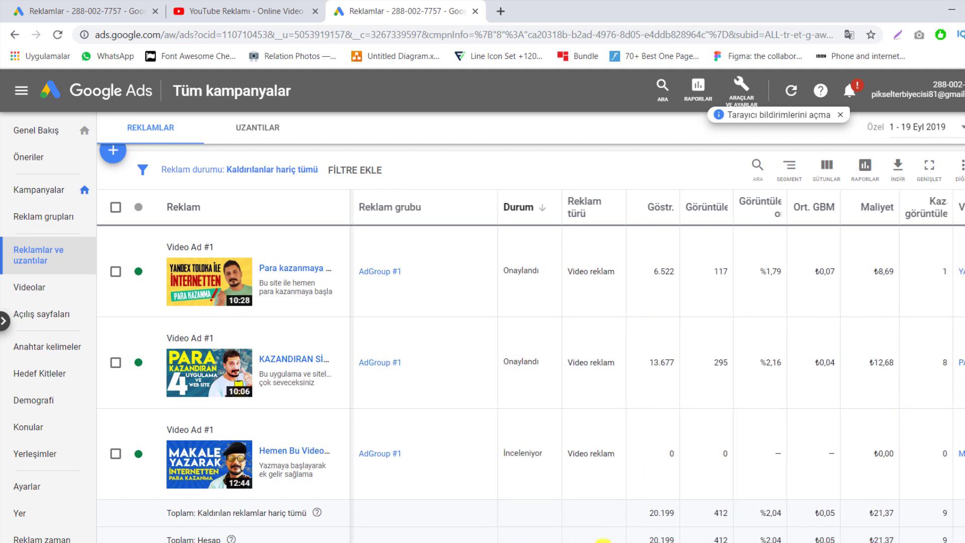
Step: Compare the impressions and views of the Yandex campaign's video ad
double_click(663, 271)
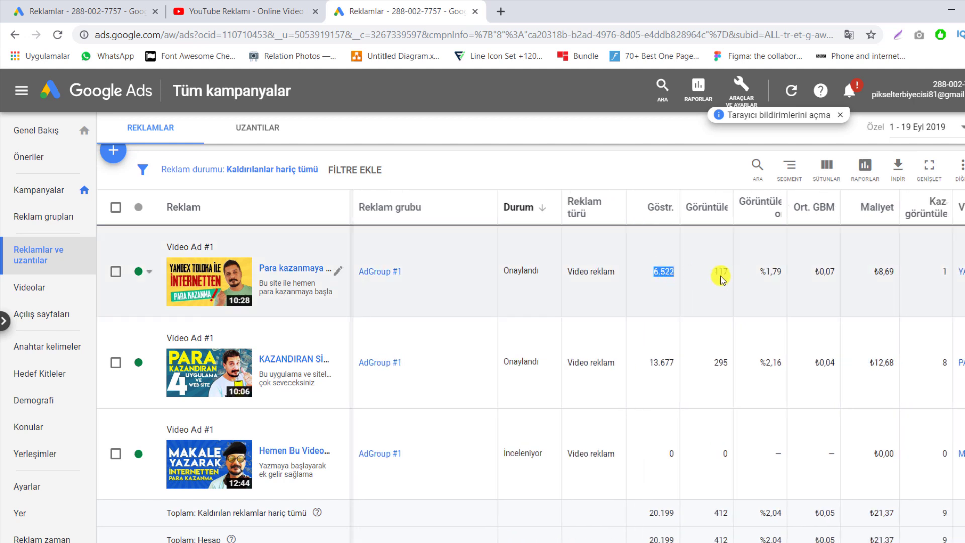
click(669, 209)
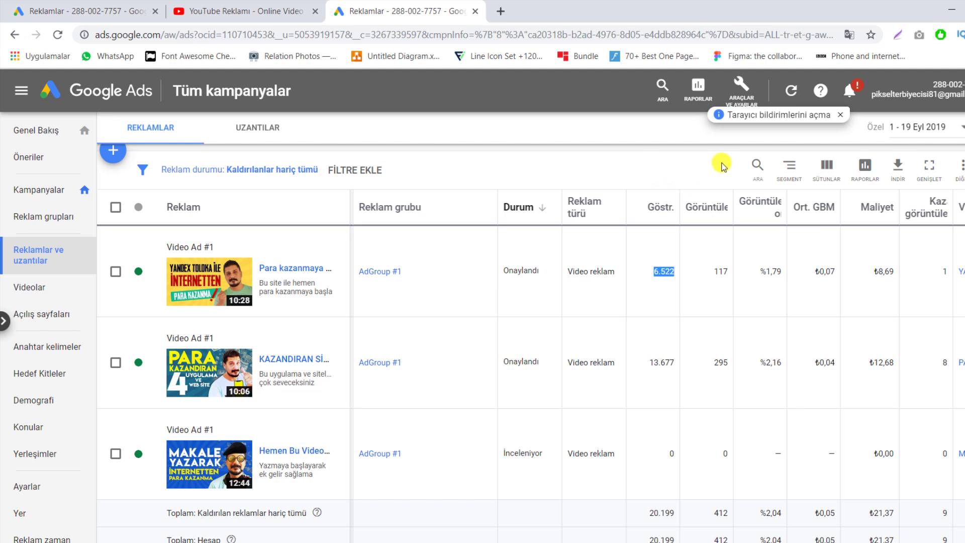
drag(699, 271, 733, 276)
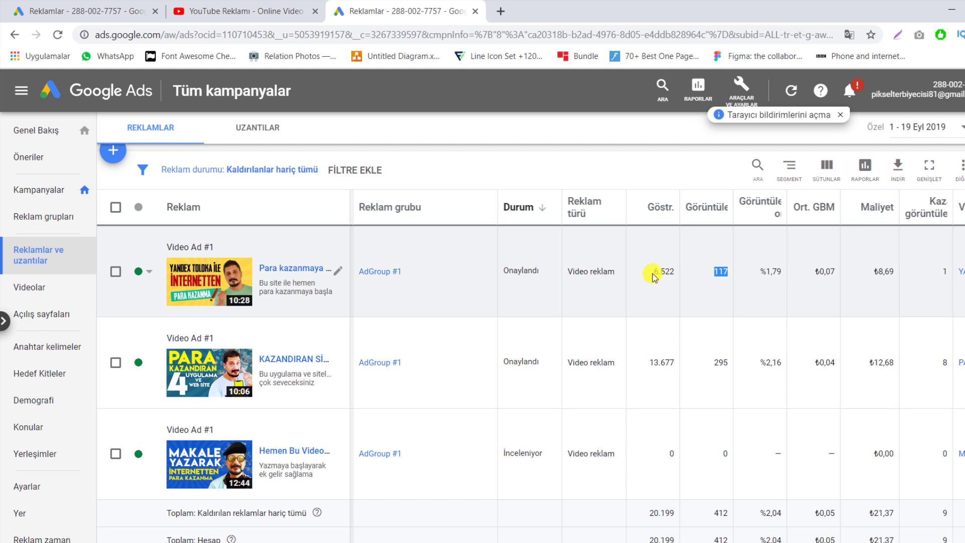
drag(658, 271, 728, 273)
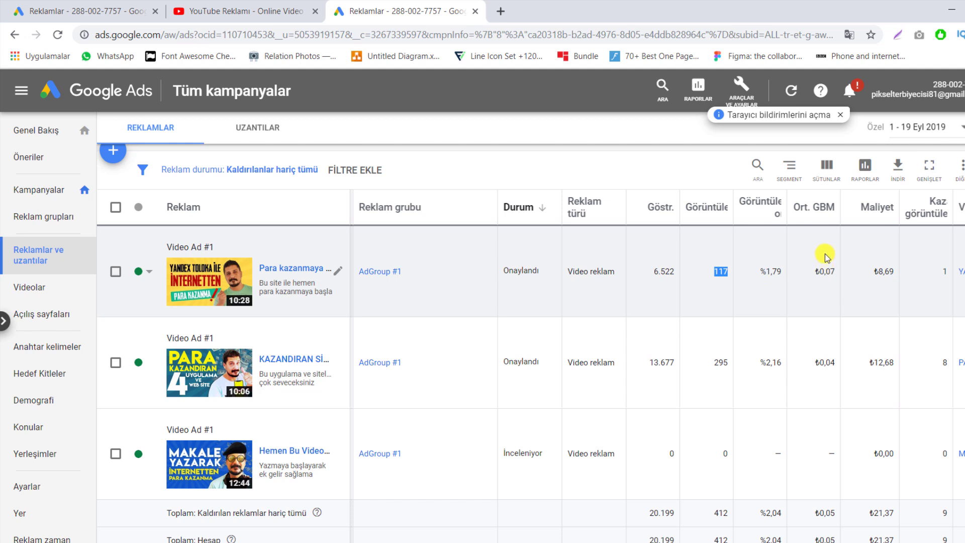
Step: Check the Yandex ad's average cost per view and total cost, and read the explanation of earned views
mouse_move(829, 215)
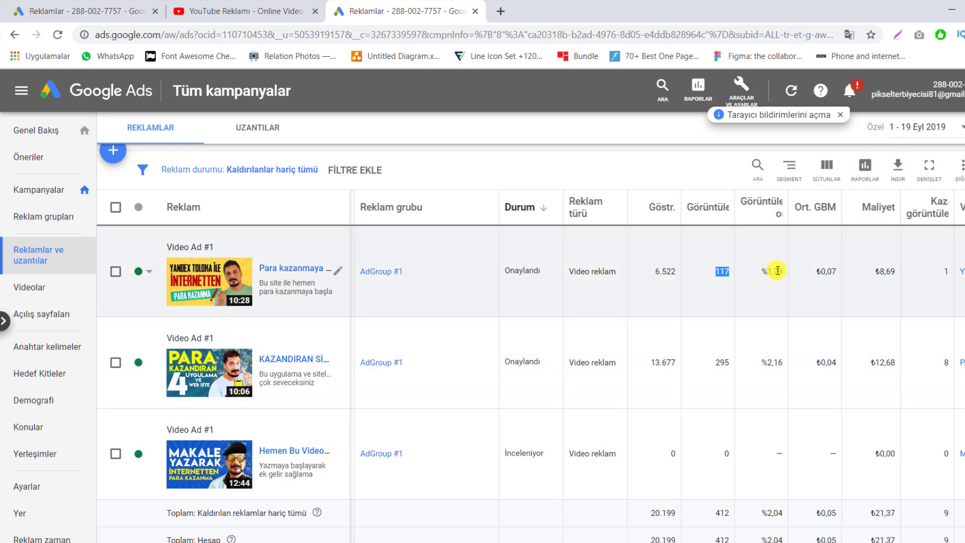
double_click(825, 273)
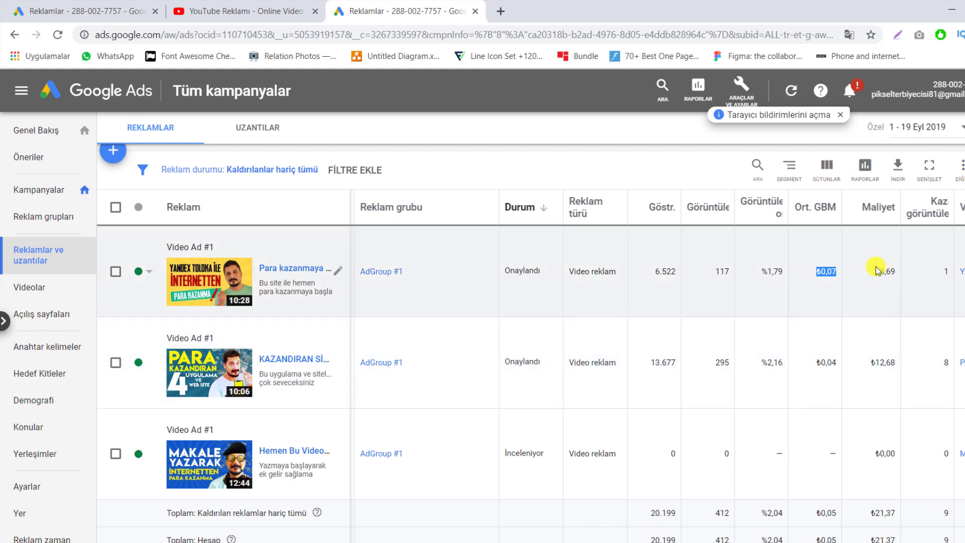
double_click(887, 271)
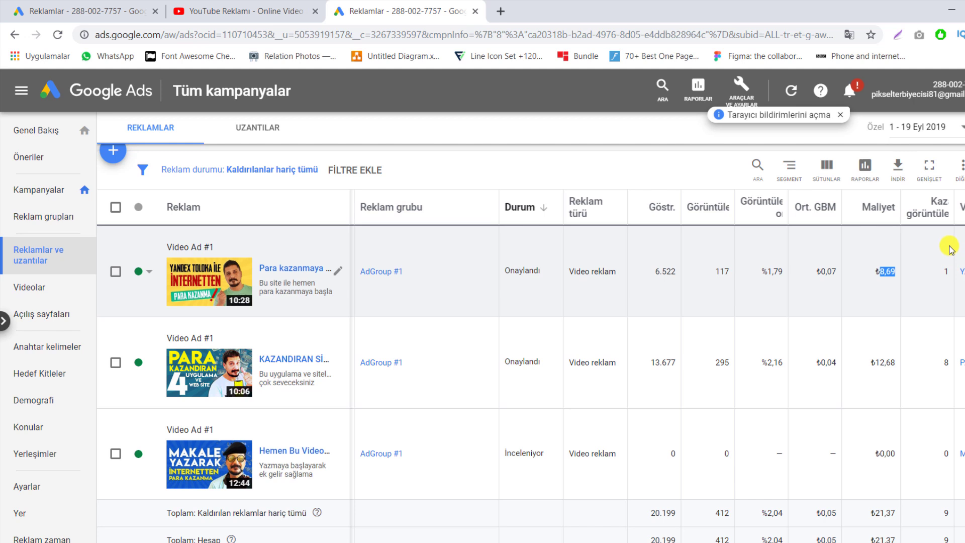
mouse_move(938, 216)
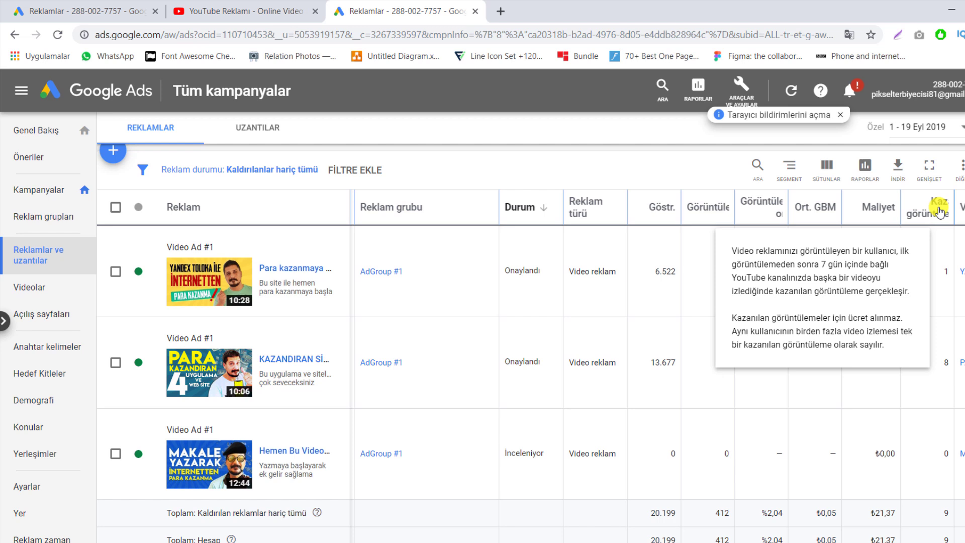
Step: Check the Yandex ad's total cost and pause the MAKALE video ad in the ad list
double_click(888, 272)
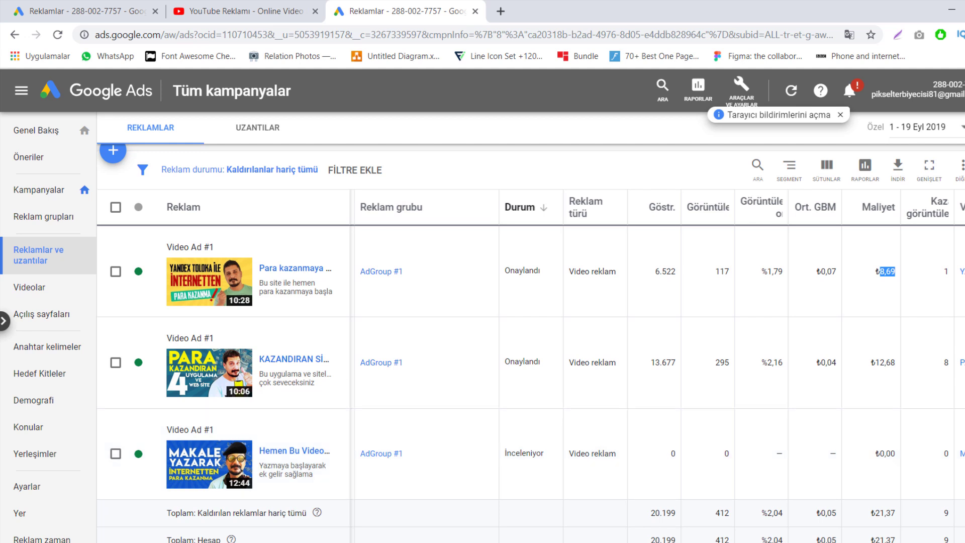
click(141, 453)
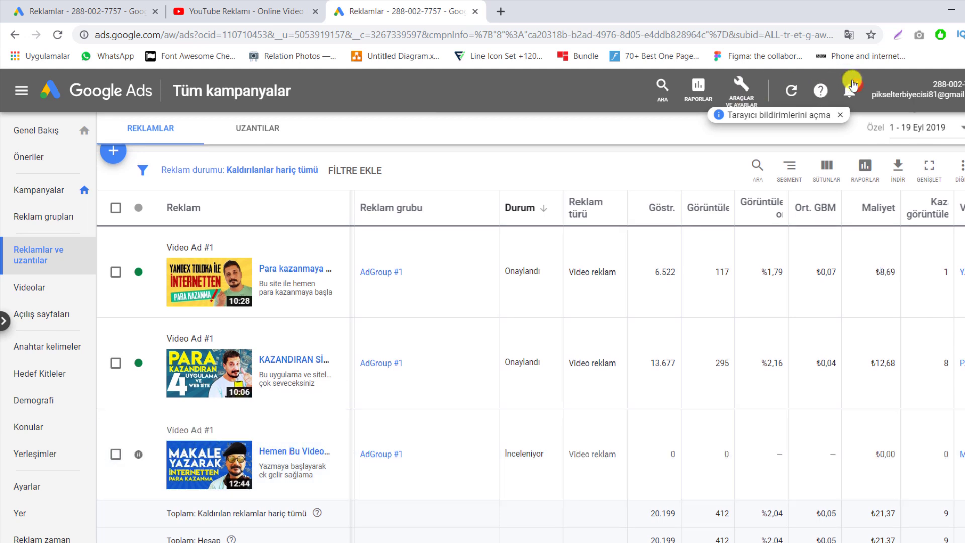
Step: Open the account's billing summary, review the stored payment methods and return to the summary
click(742, 87)
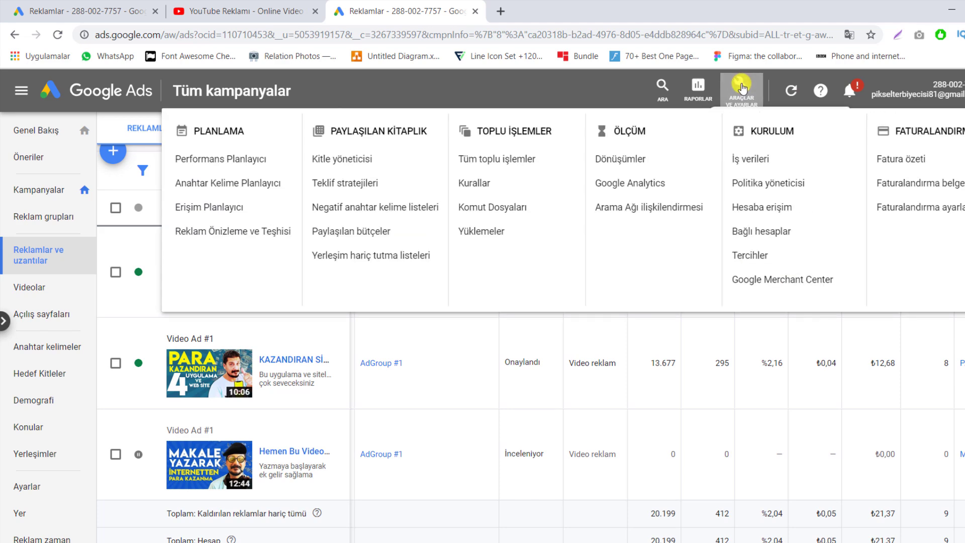
click(916, 160)
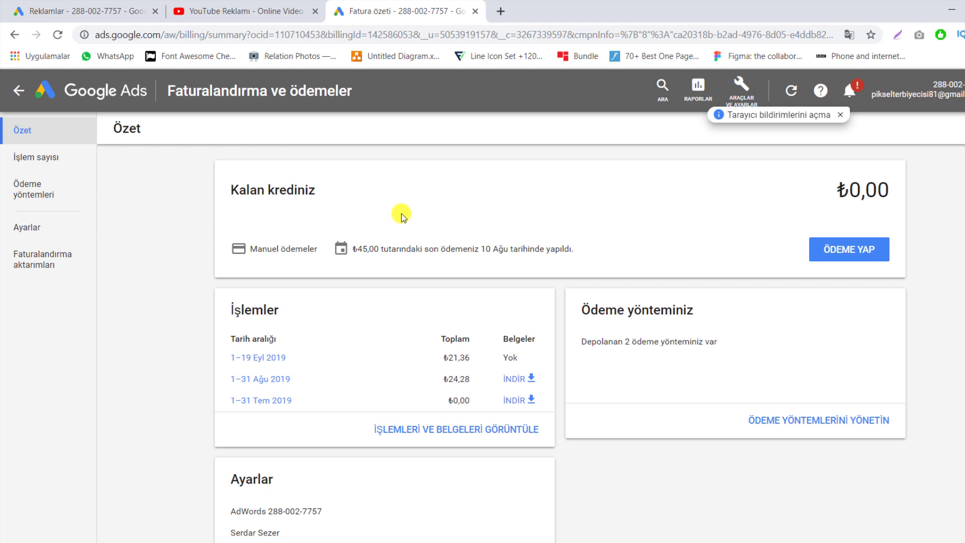
scroll(654, 322, down, 1)
click(838, 404)
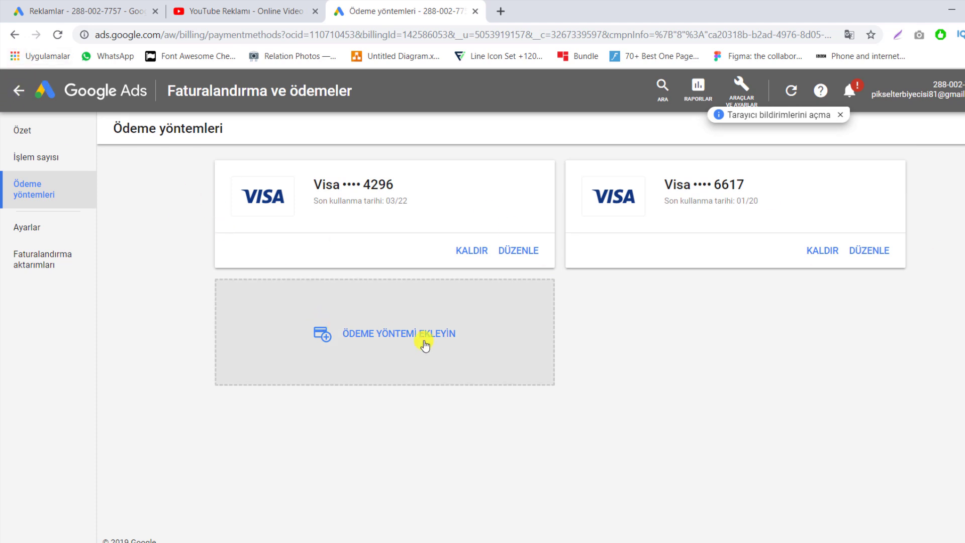
click(14, 35)
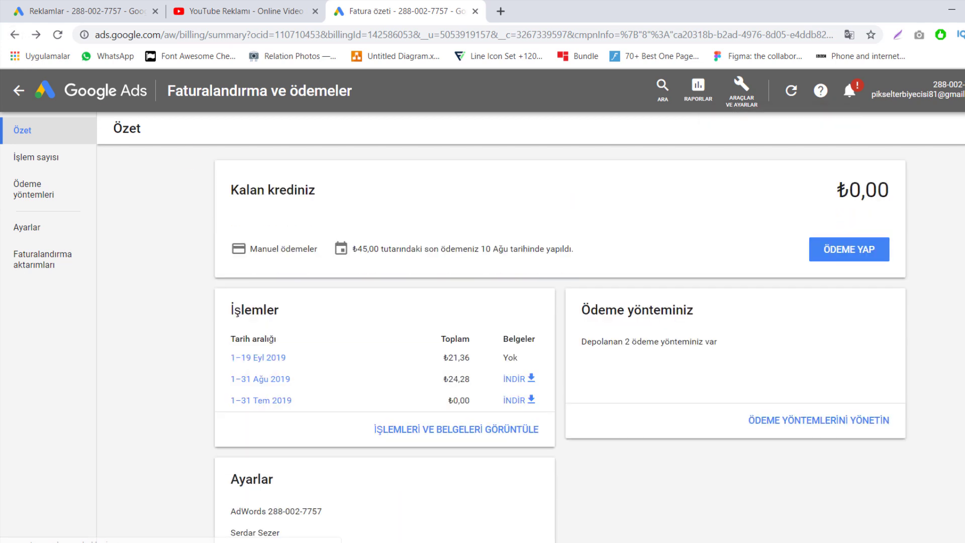
Step: Make a manual payment of ₺20 with the preselected Visa card, approve it and dismiss the payment confirmation
click(847, 250)
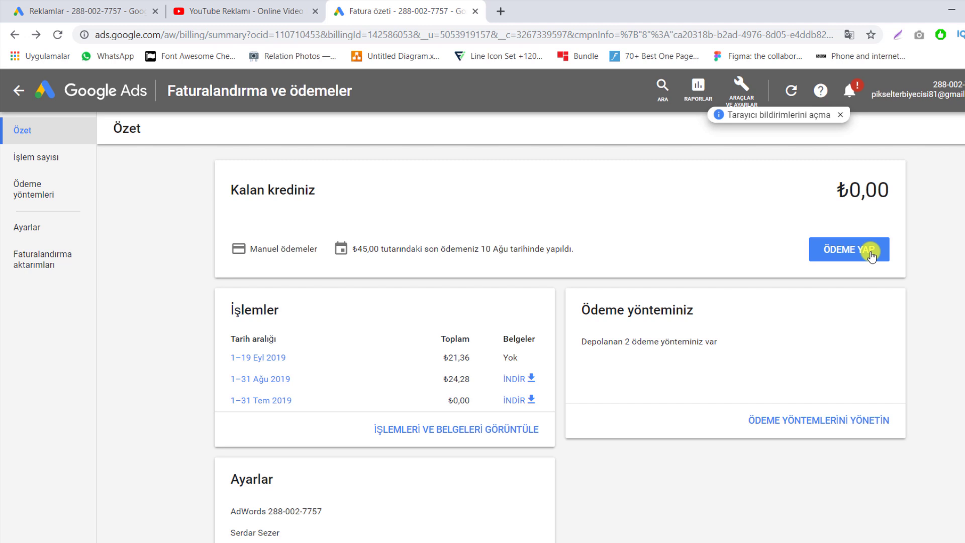
click(867, 254)
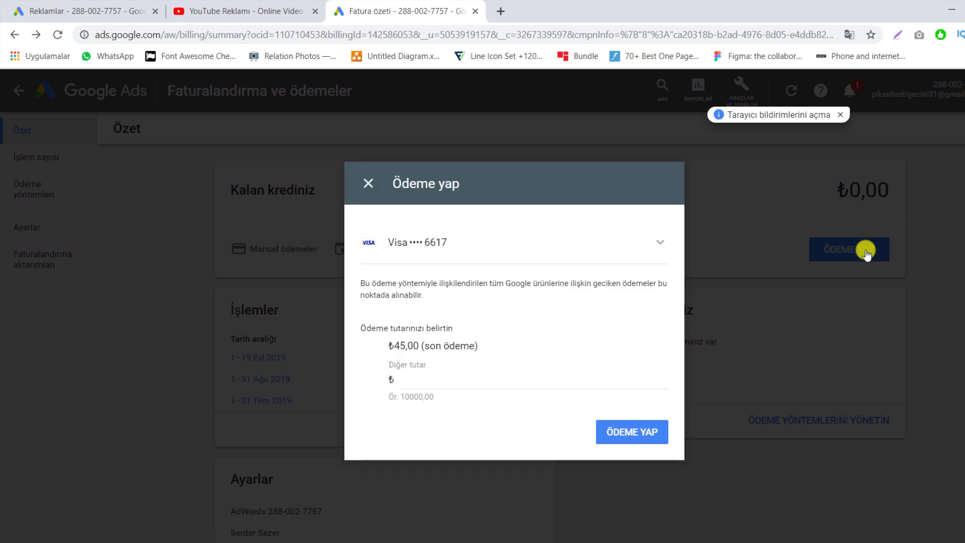
click(437, 381)
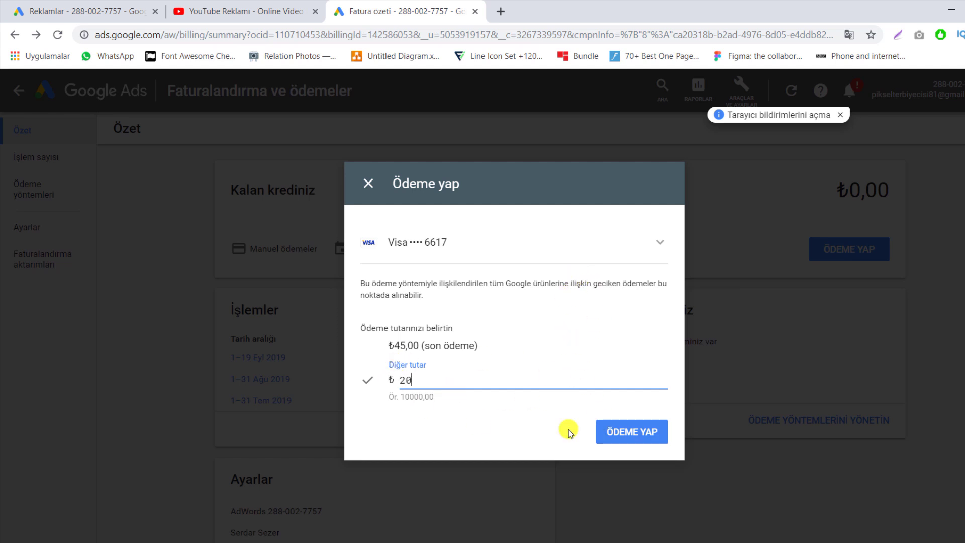
click(621, 437)
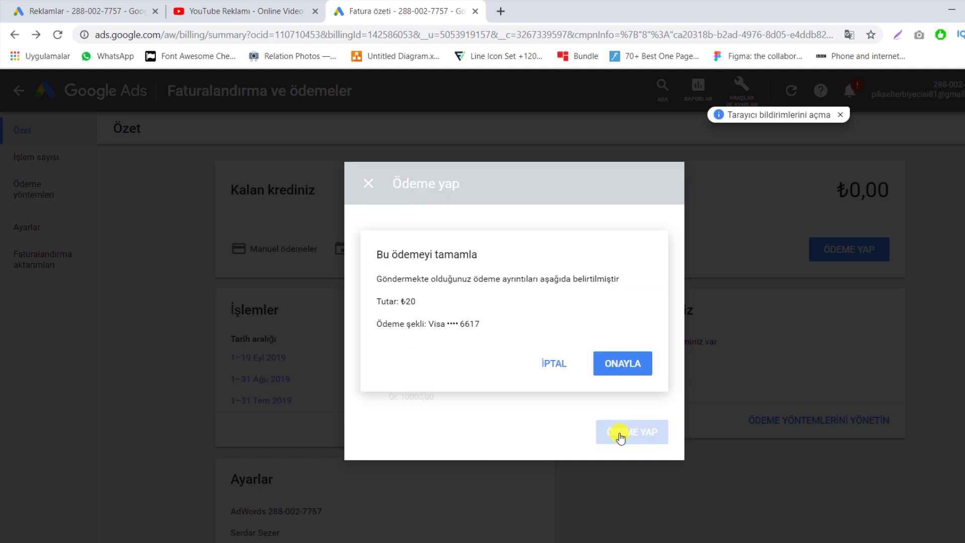
click(630, 366)
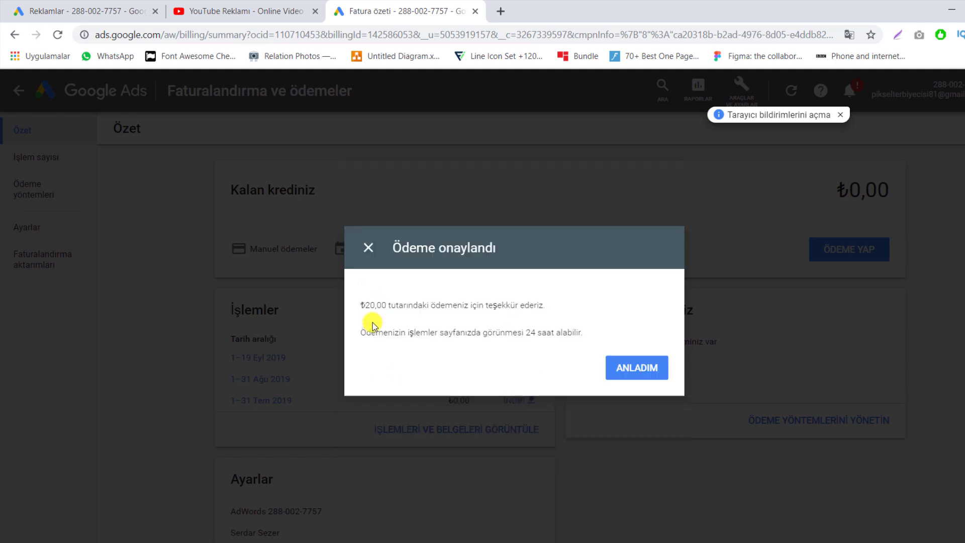
drag(361, 330, 598, 334)
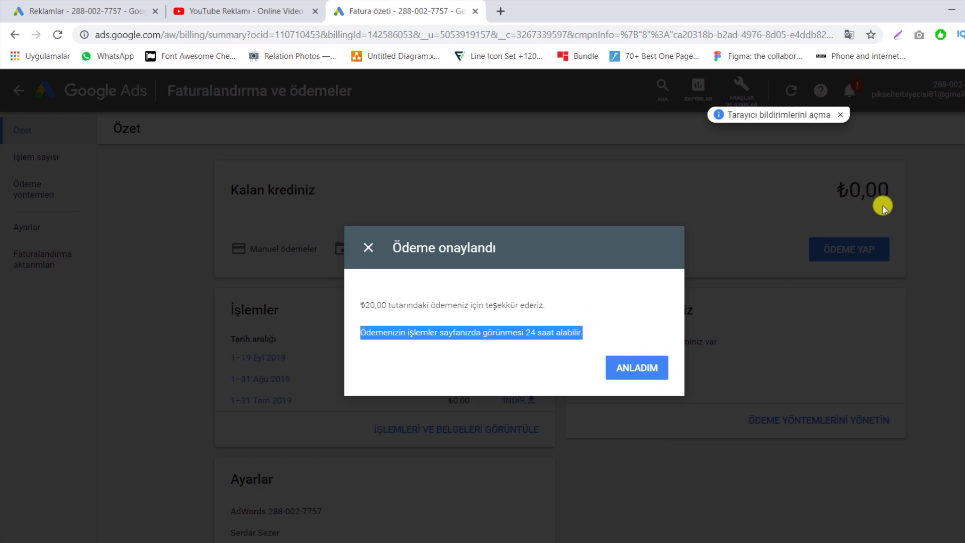
click(635, 370)
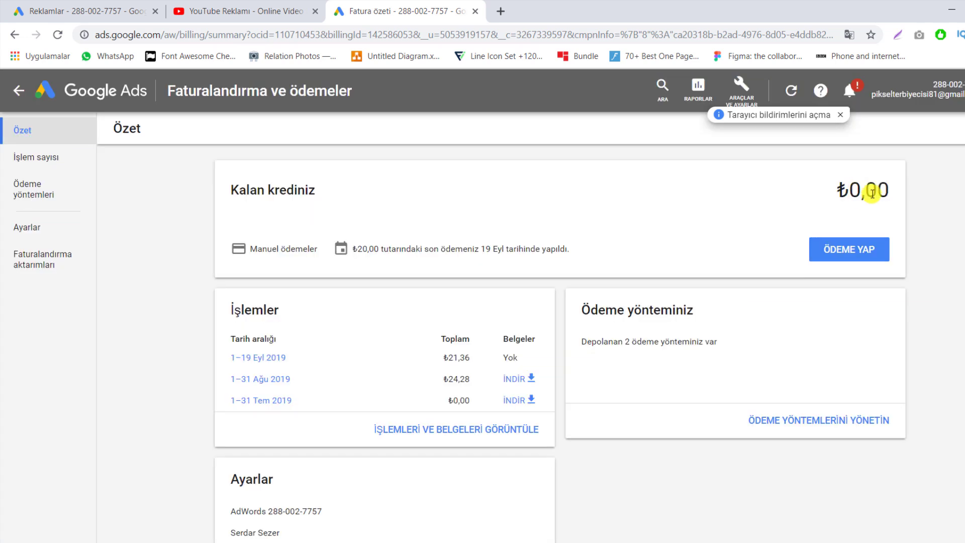